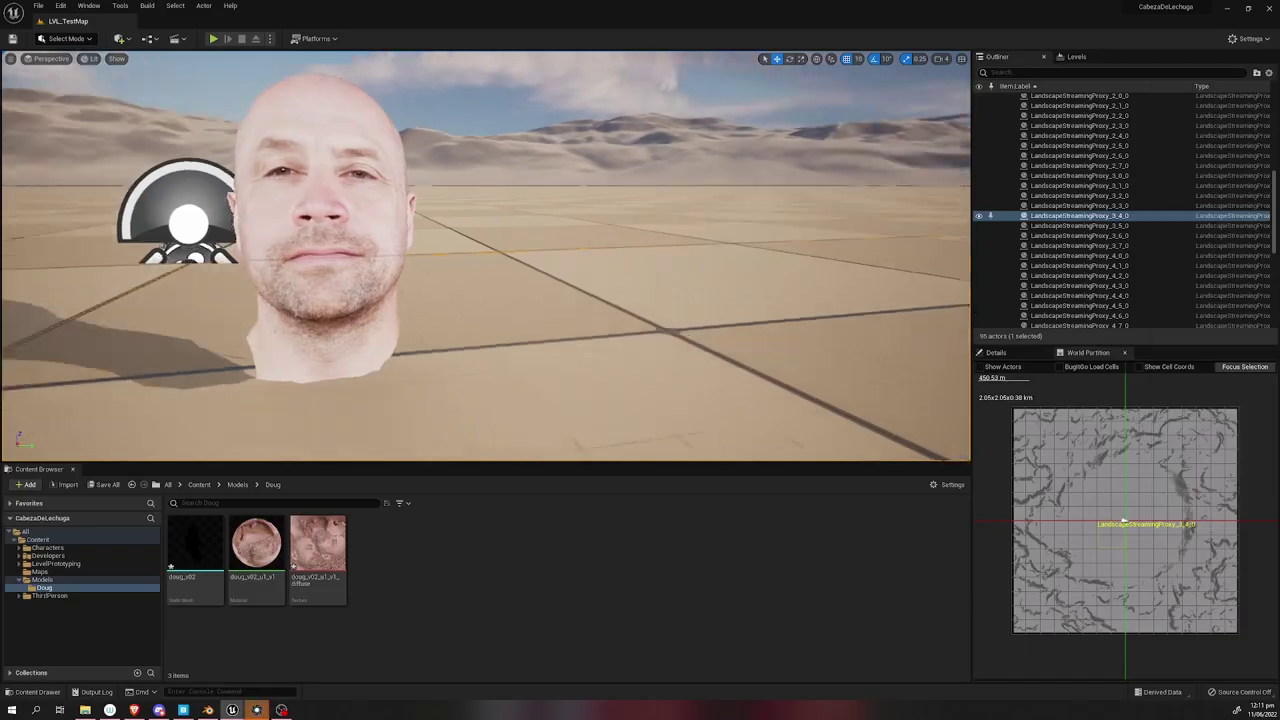
Enable the MetaHuman plugin and restart the editor, saving the modified head assets.
{"action": "double_click", "coordinate": [257, 545]}
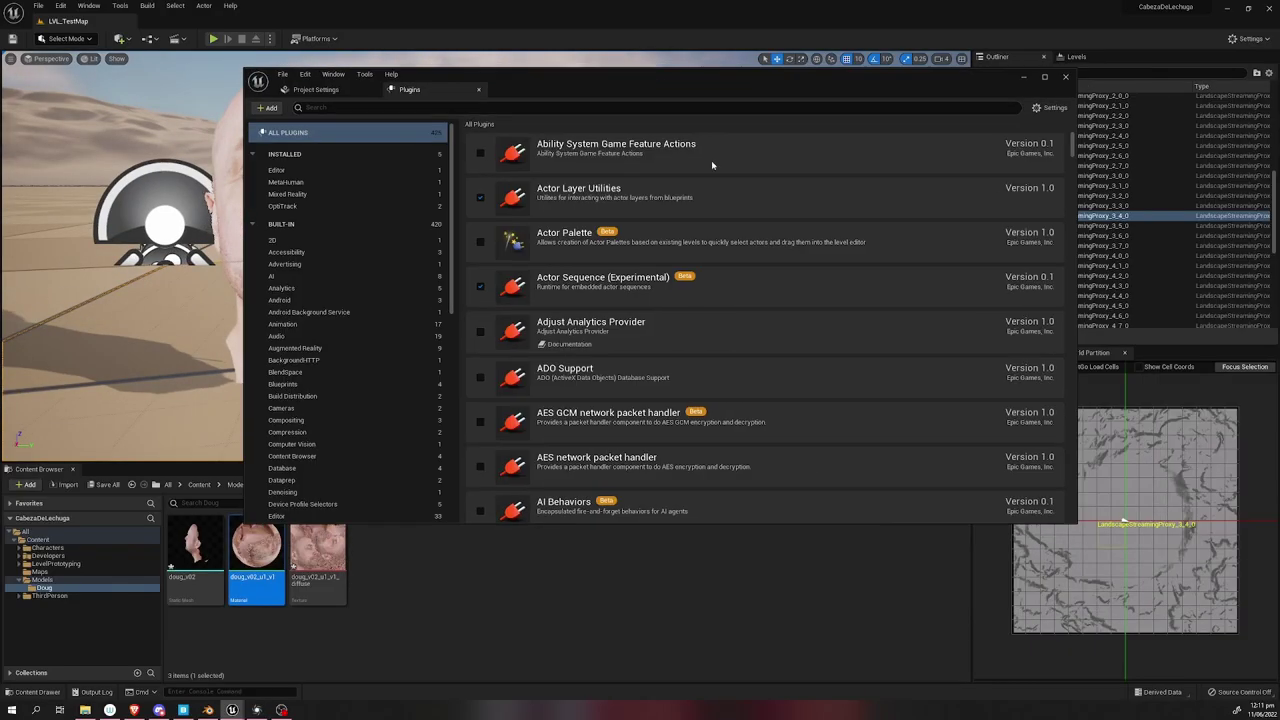
{"action": "type", "text": "metahum"}
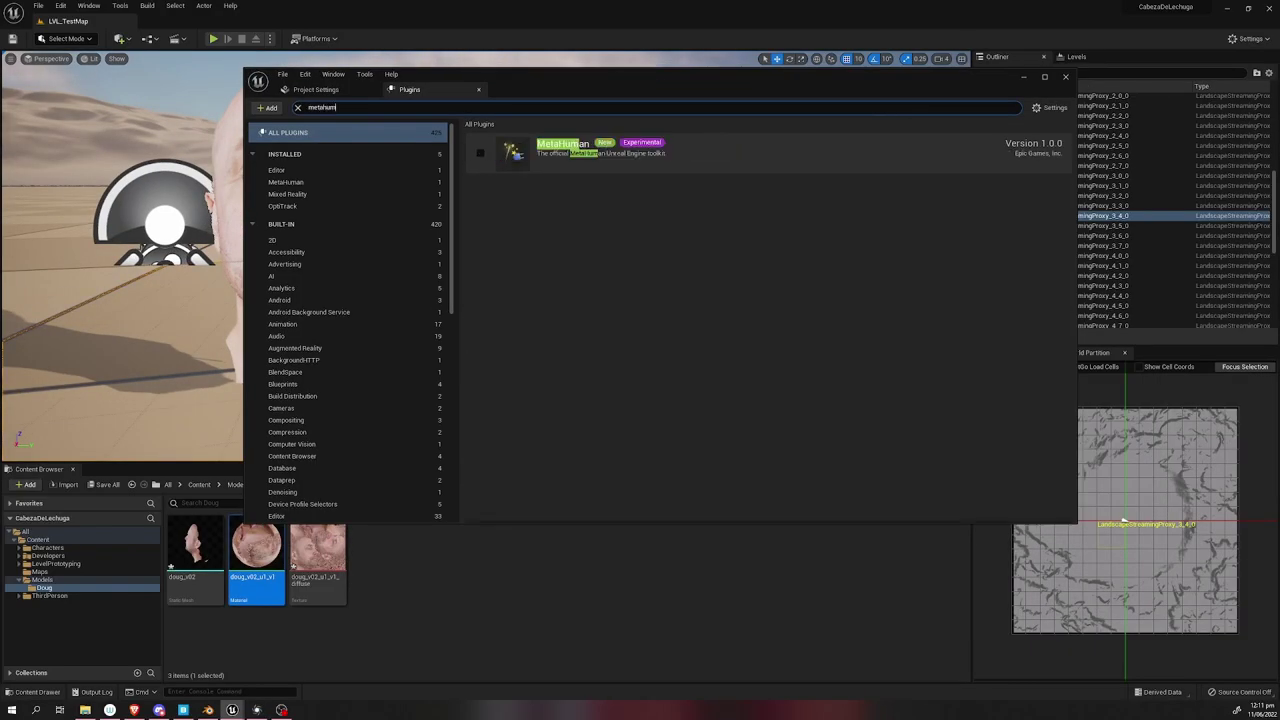
{"action": "left_click", "coordinate": [480, 152]}
{"action": "left_click", "coordinate": [716, 381]}
{"action": "left_click", "coordinate": [1033, 501]}
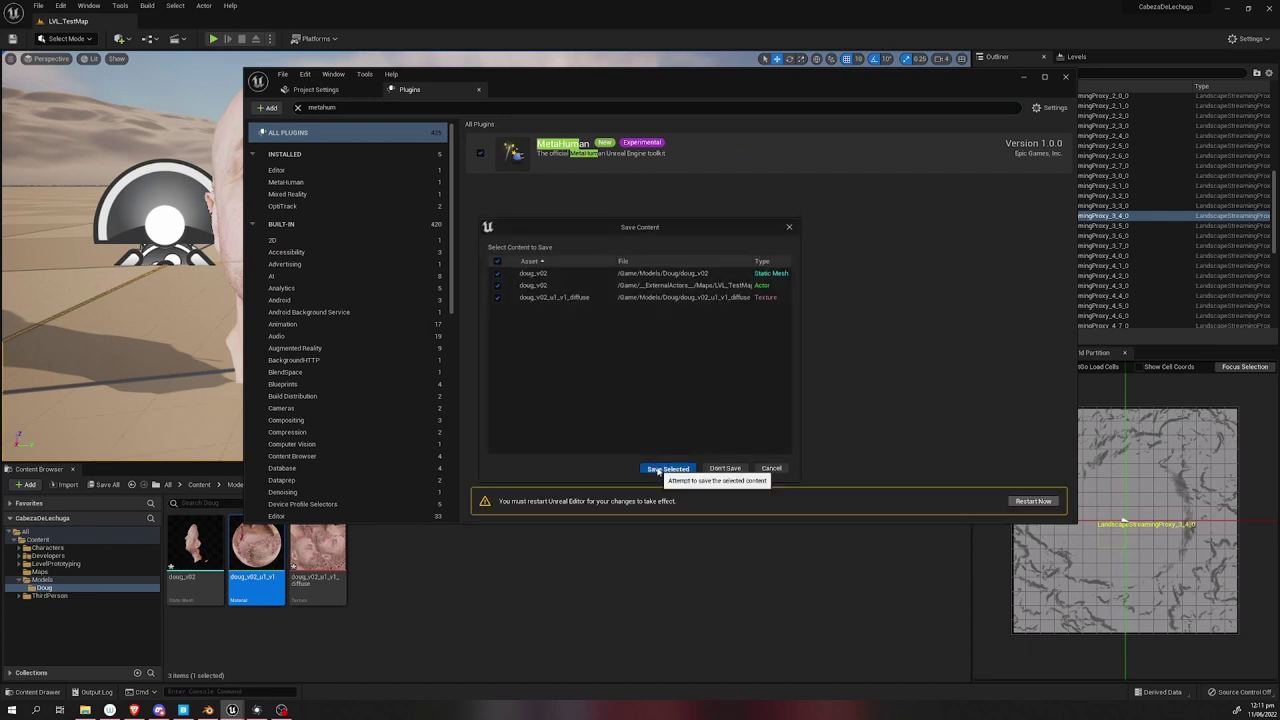
{"action": "left_click", "coordinate": [662, 463]}
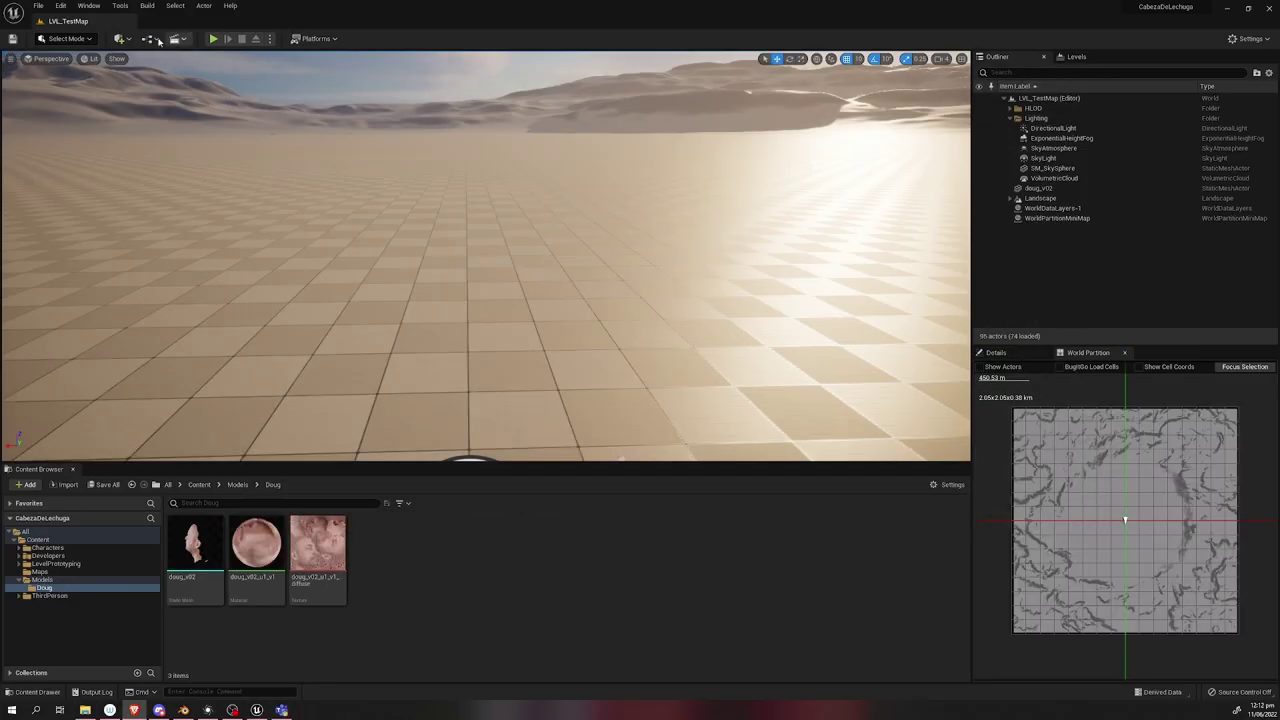
Sign in to Quixel Bridge with the Epic Games account email and password, then close Bridge.
{"action": "left_click", "coordinate": [121, 38]}
{"action": "left_click", "coordinate": [148, 78]}
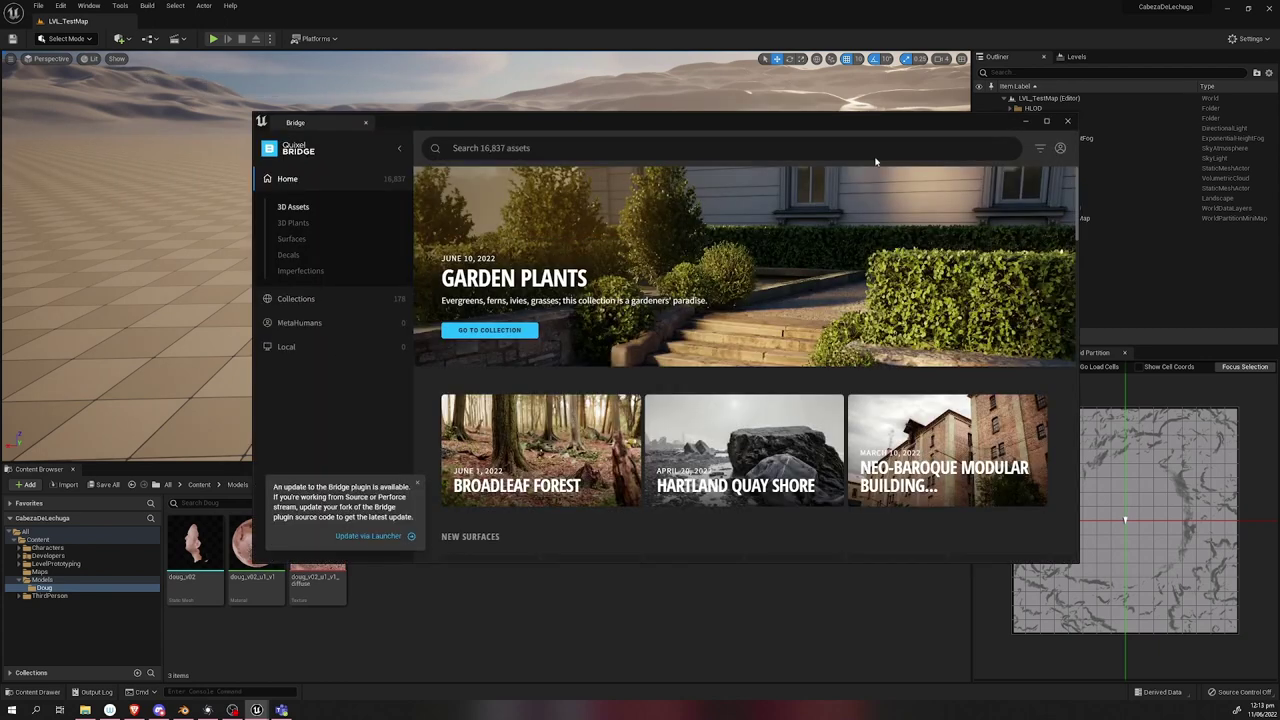
{"action": "left_click", "coordinate": [1060, 148]}
{"action": "left_click", "coordinate": [963, 170]}
{"action": "left_click", "coordinate": [623, 306]}
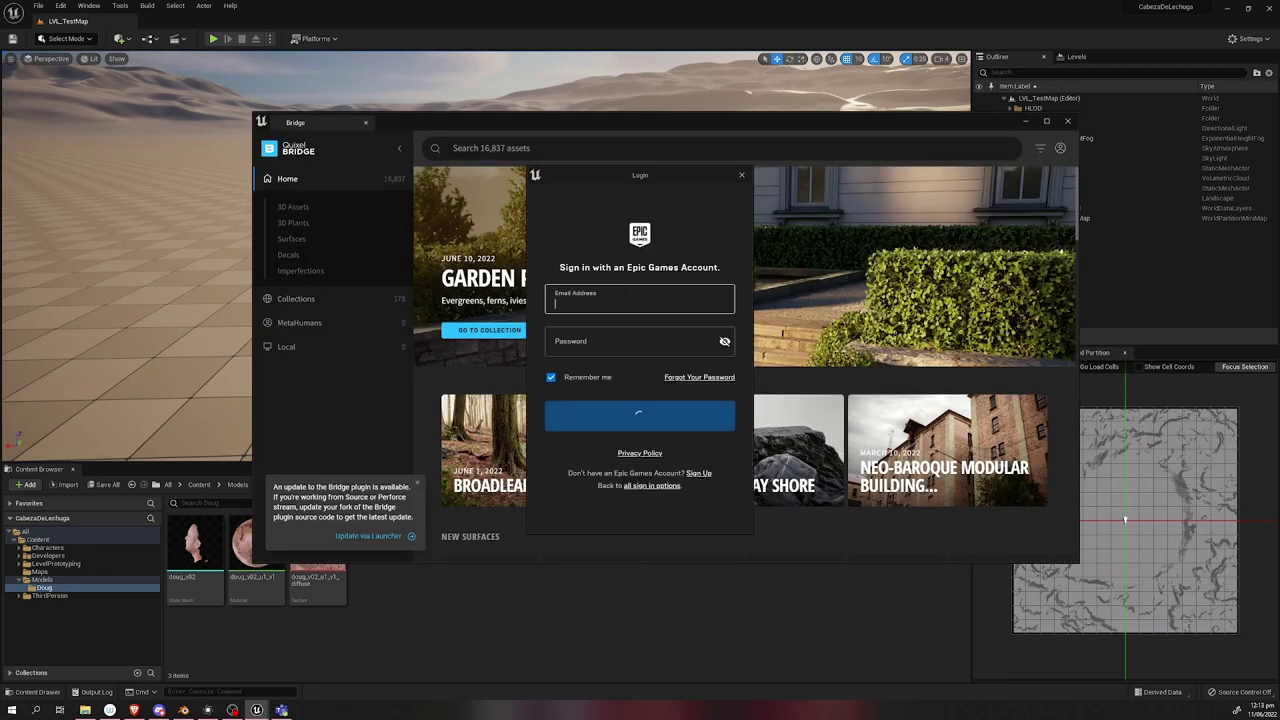
{"action": "key", "text": "Tab"}
{"action": "type", "text": "****"}
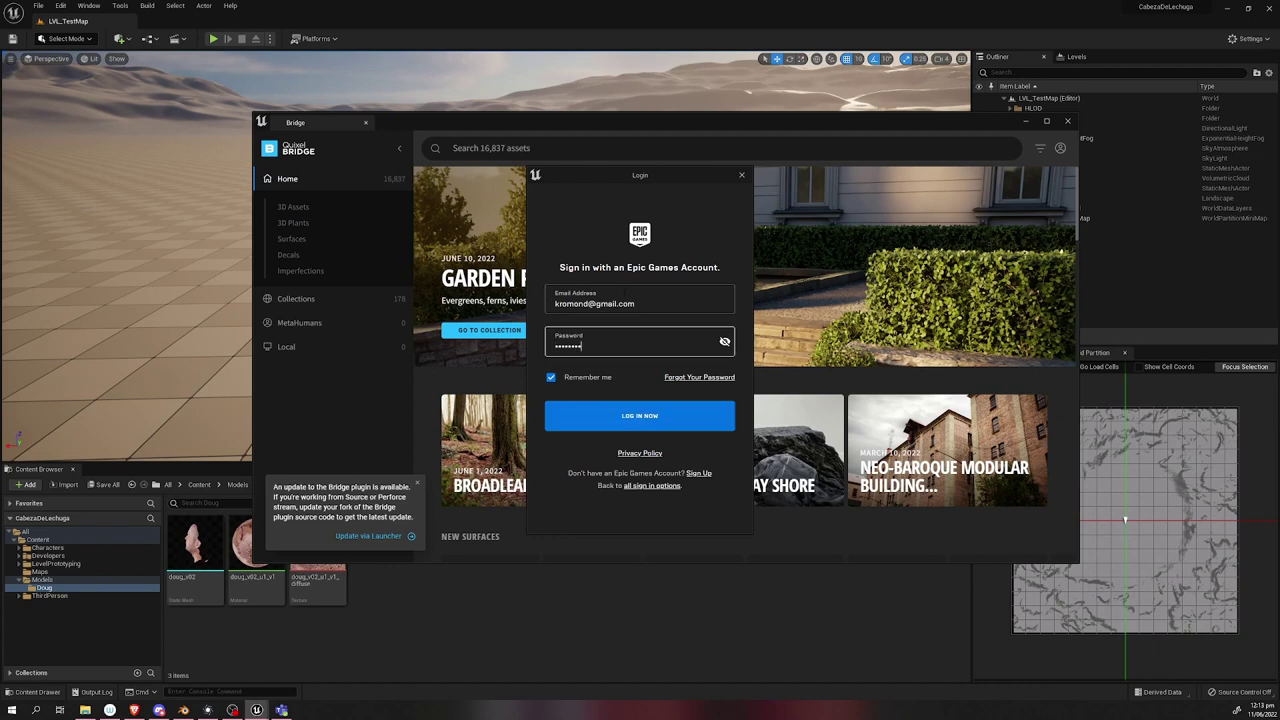
{"action": "key", "text": "Return"}
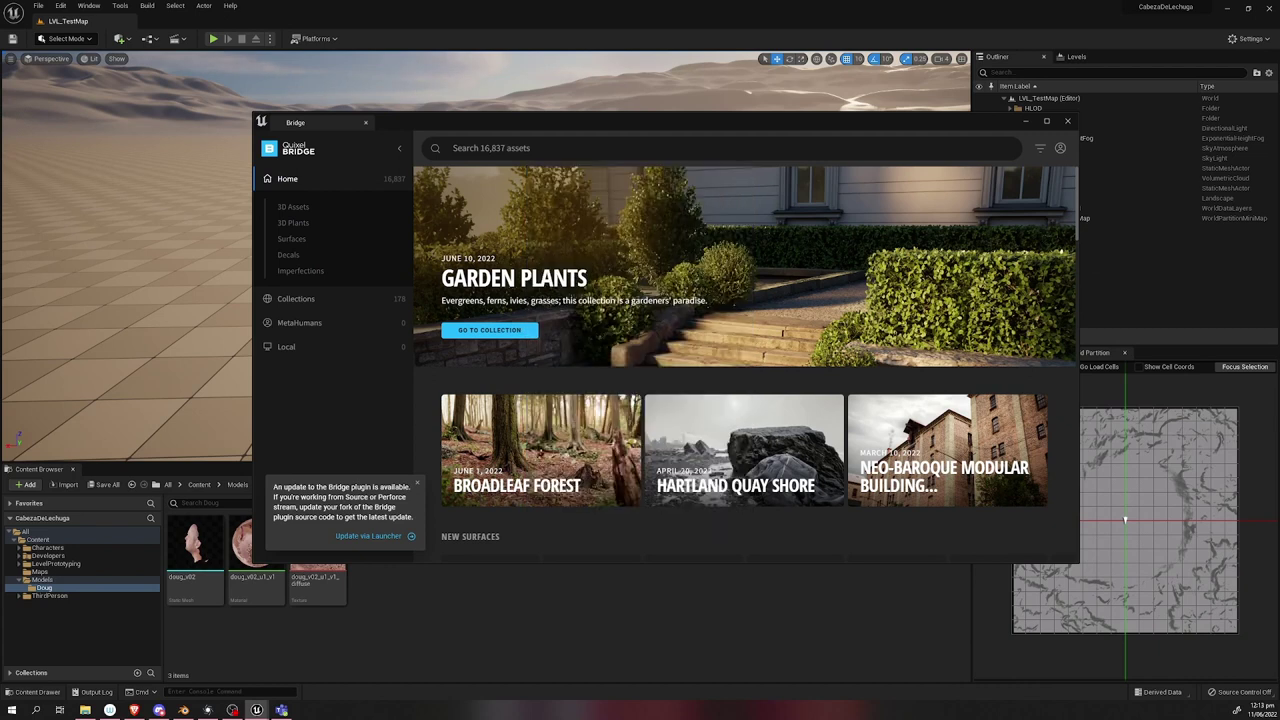
{"action": "left_click", "coordinate": [1025, 121]}
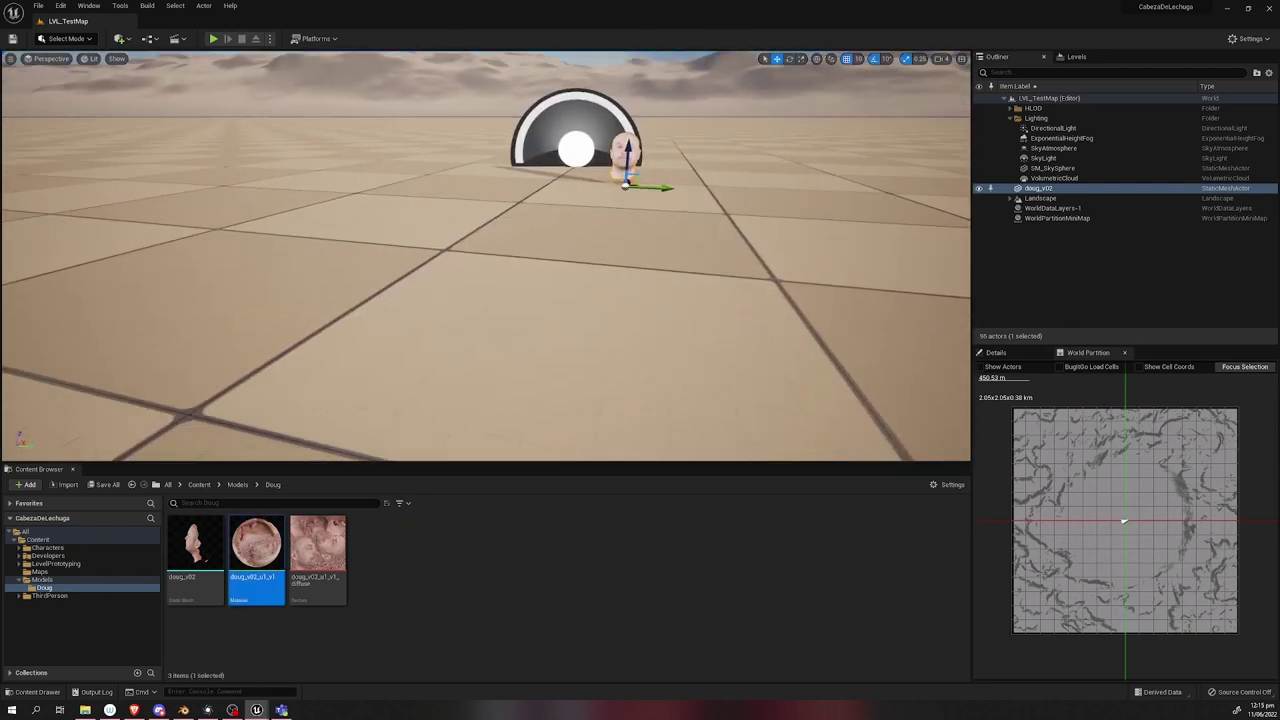
Reimport the doug_v02 head mesh with a 180° Z import rotation so it faces forward.
{"action": "double_click", "coordinate": [194, 545]}
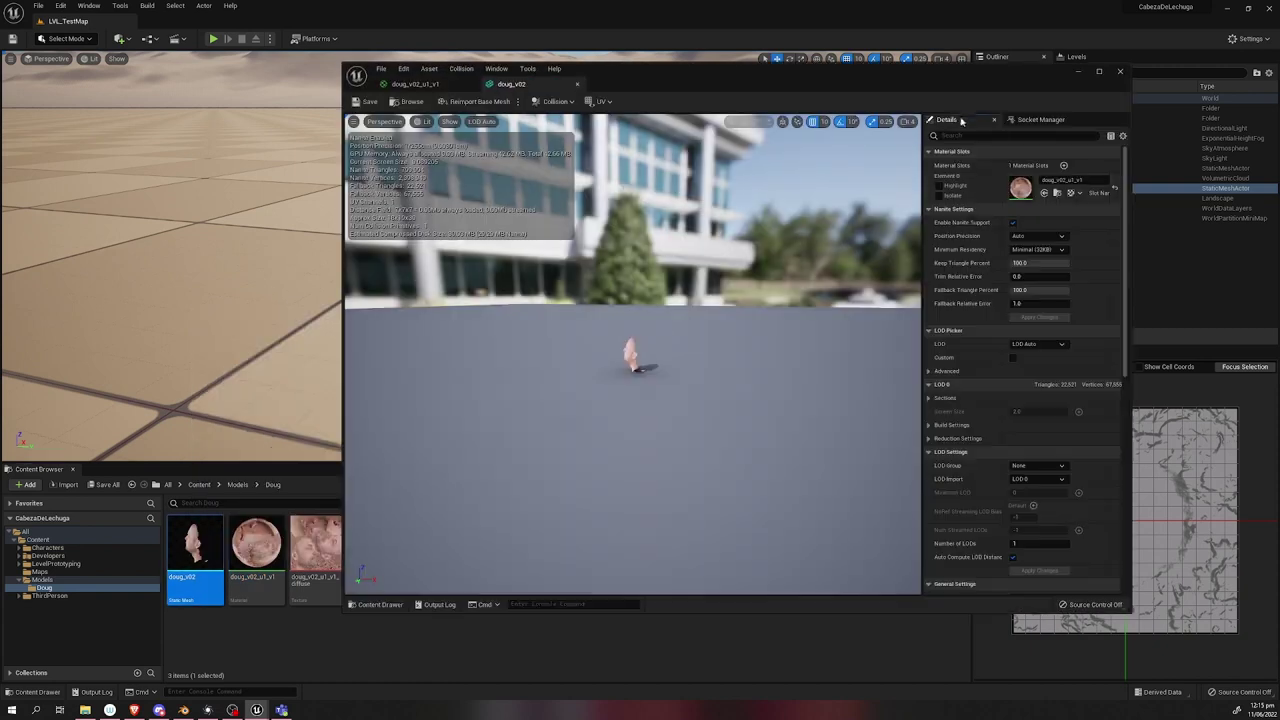
{"action": "scroll", "coordinate": [720, 337], "scroll_direction": "down", "scroll_amount": 8}
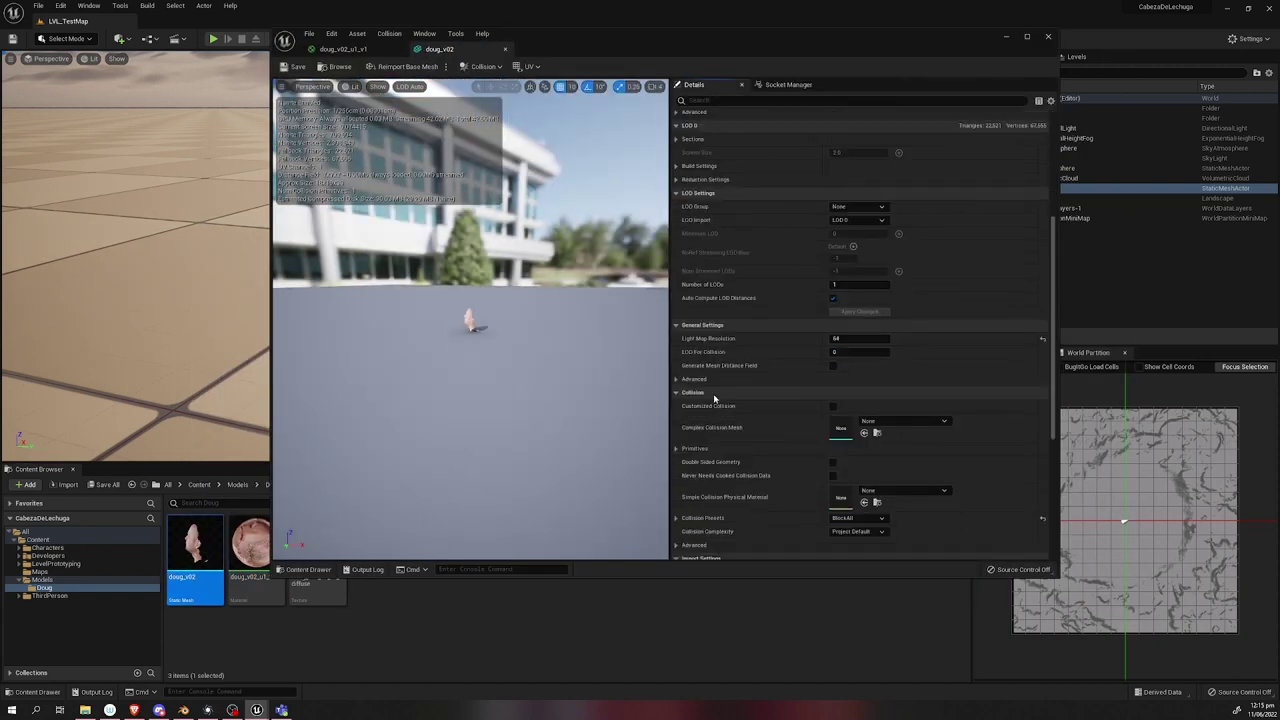
{"action": "left_click", "coordinate": [701, 390]}
{"action": "scroll", "coordinate": [760, 390], "scroll_direction": "down", "scroll_amount": 2}
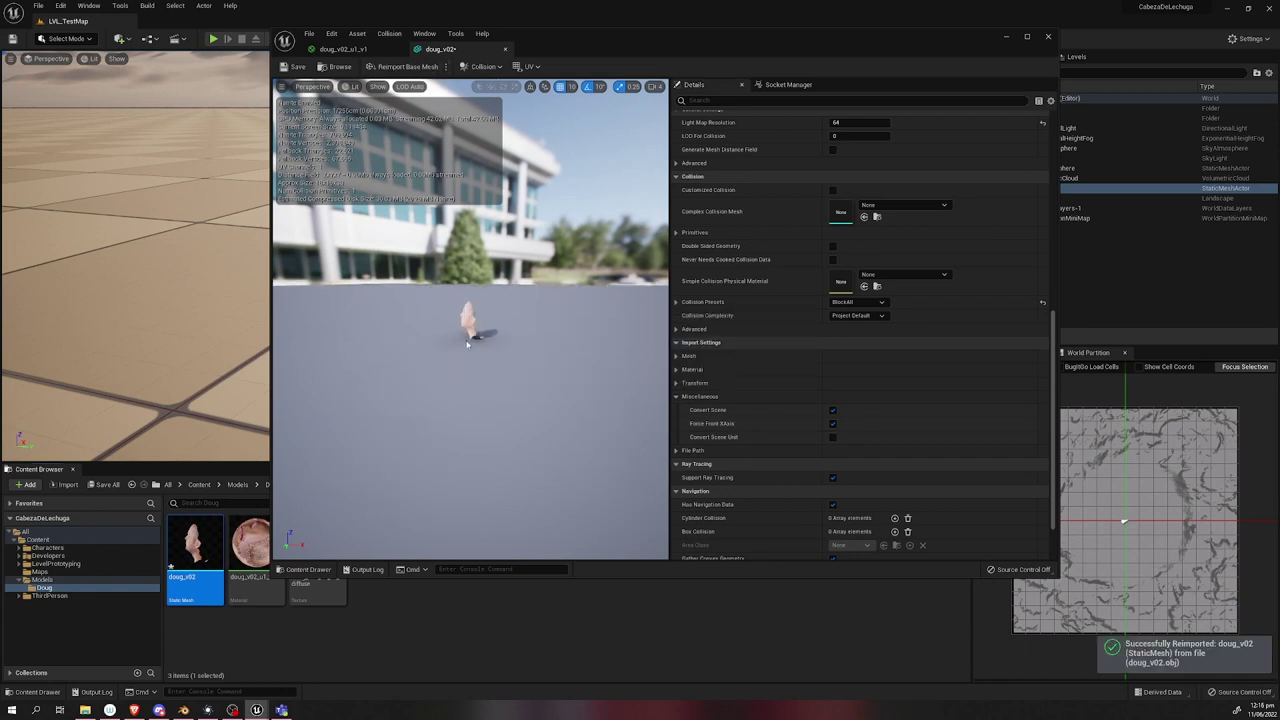
{"action": "right_click_drag", "start_coordinate": [467, 344], "coordinate": [467, 344]}
{"action": "left_click", "coordinate": [694, 383]}
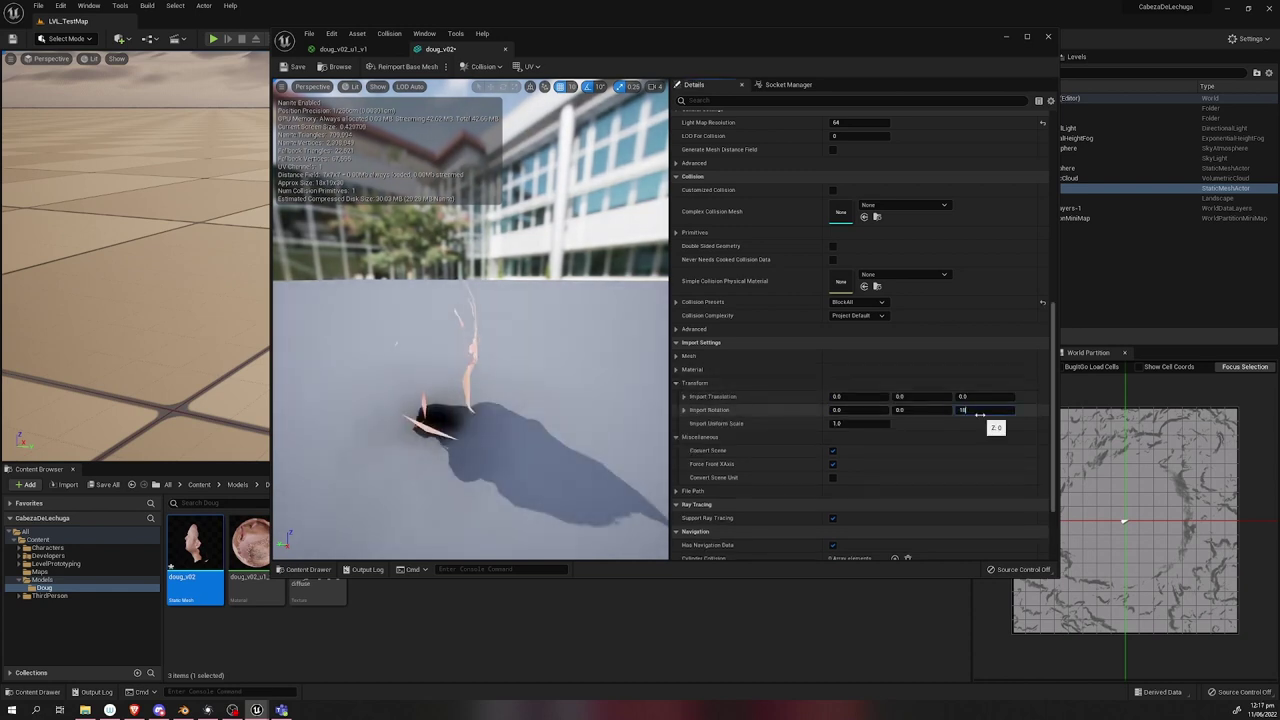
{"action": "key", "text": "Return"}
{"action": "left_click", "coordinate": [381, 67]}
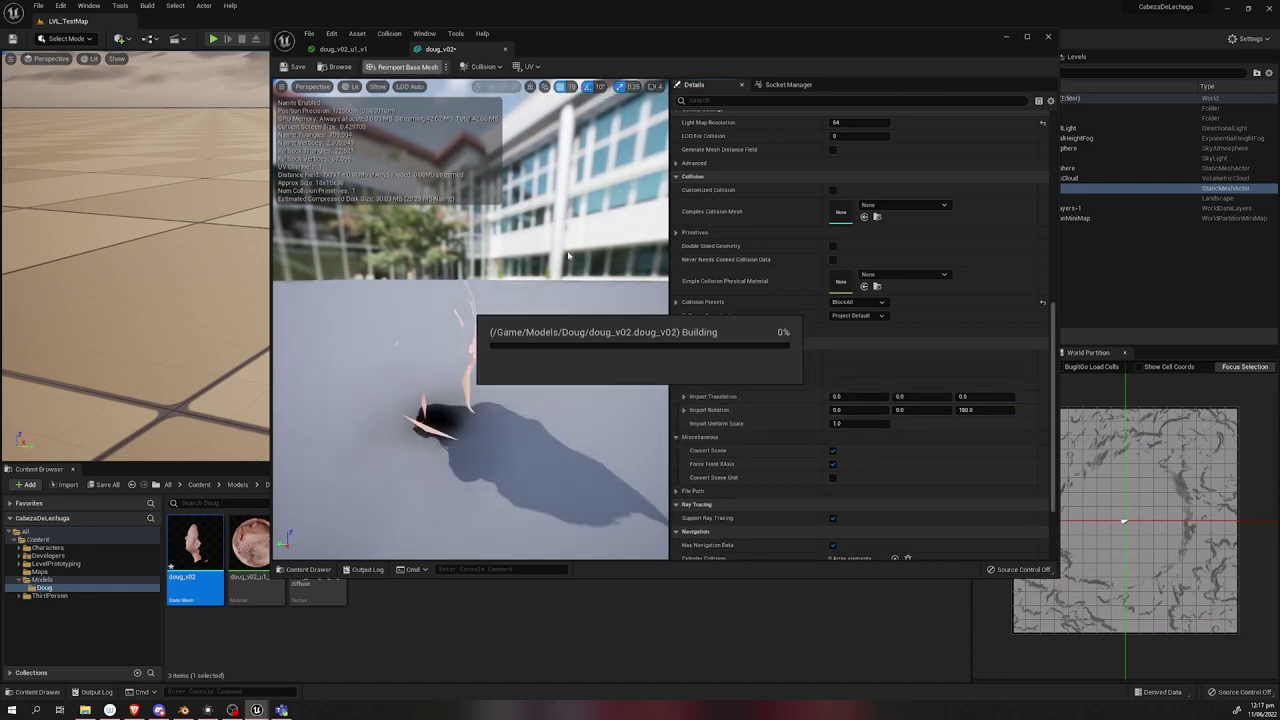
{"action": "right_click_drag", "start_coordinate": [568, 257], "coordinate": [568, 257]}
Switch the head material to Default Lit, disconnect the texture from Emissive Color, and save.
{"action": "double_click", "coordinate": [250, 545]}
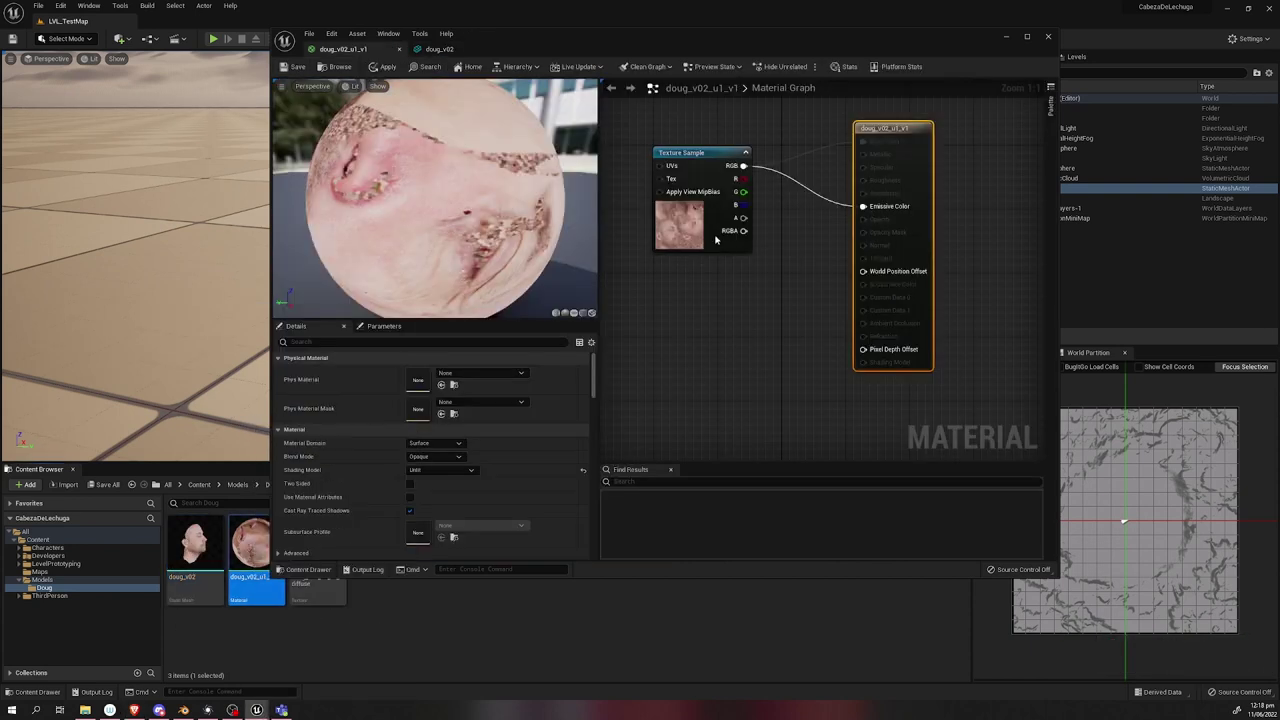
{"action": "left_click", "coordinate": [440, 470]}
{"action": "left_click", "coordinate": [415, 488]}
{"action": "left_click", "coordinate": [292, 66]}
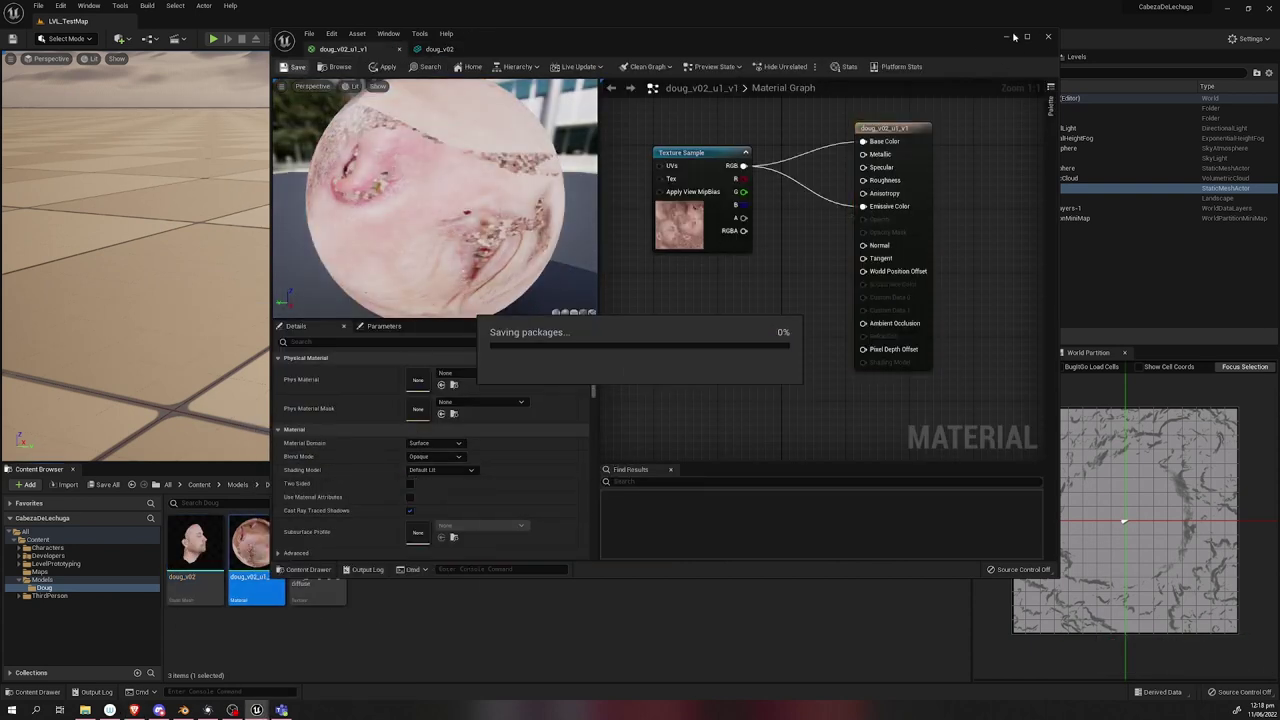
{"action": "left_click_drag", "start_coordinate": [712, 34], "coordinate": [840, 56]}
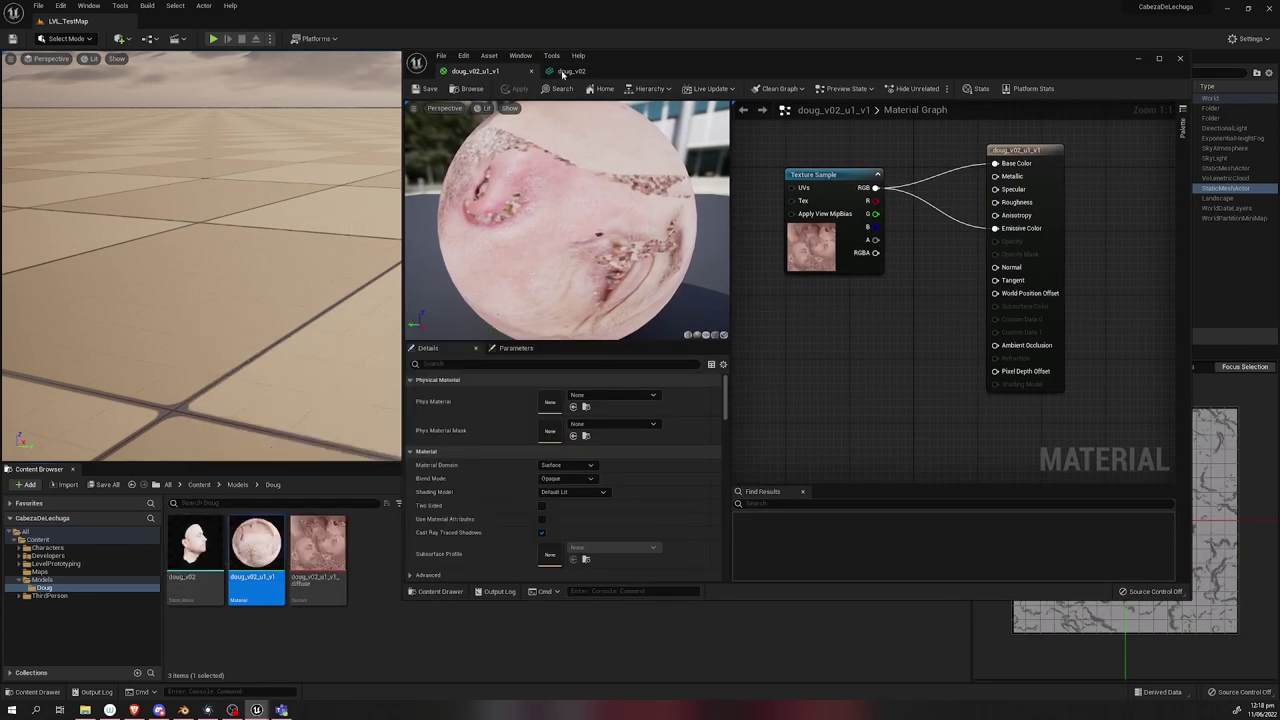
{"action": "left_click", "coordinate": [995, 228], "text": "alt"}
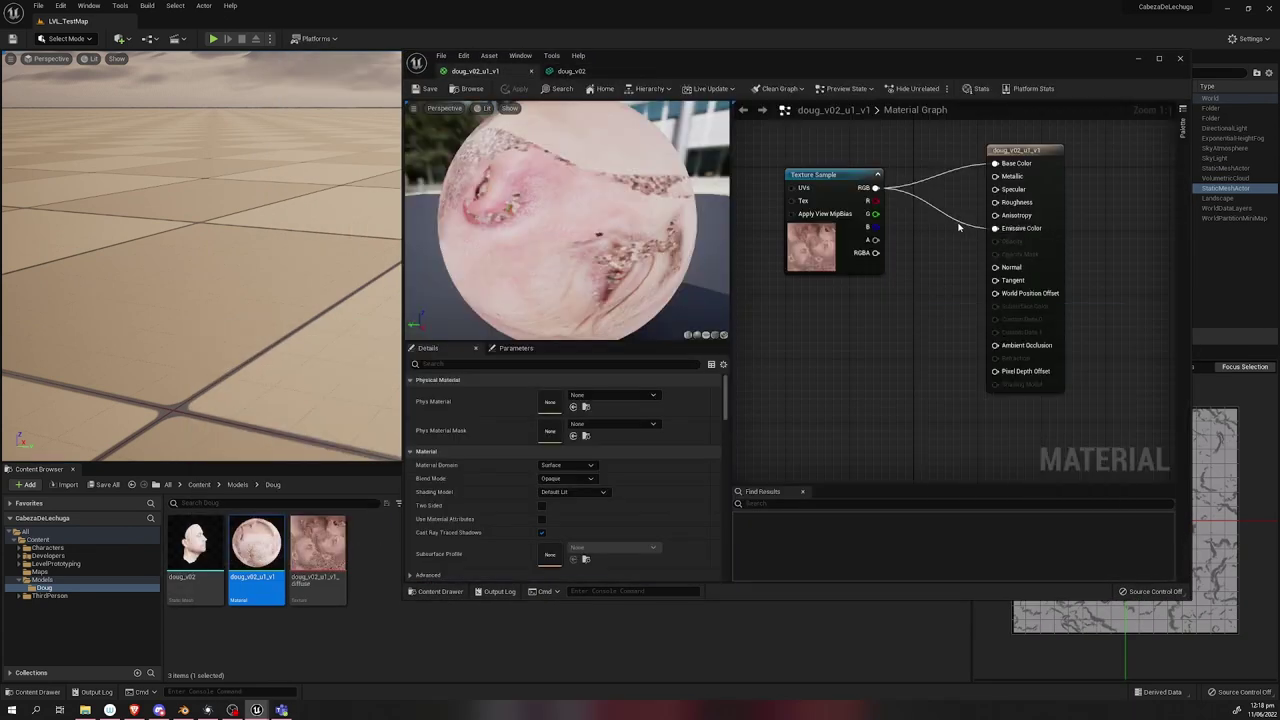
{"action": "left_click", "coordinate": [425, 88]}
{"action": "left_click", "coordinate": [567, 72]}
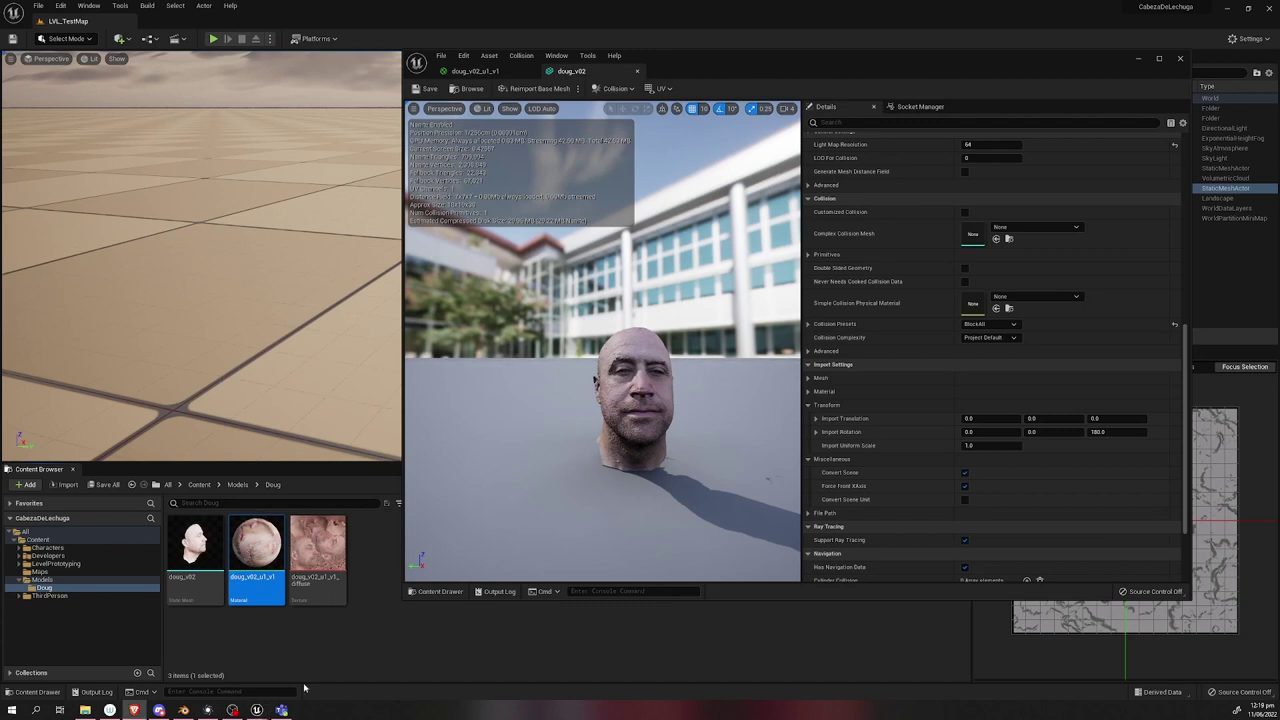
Create a new MetaHuman Identity asset named MHI_Doug01.
{"action": "right_click", "coordinate": [383, 585]}
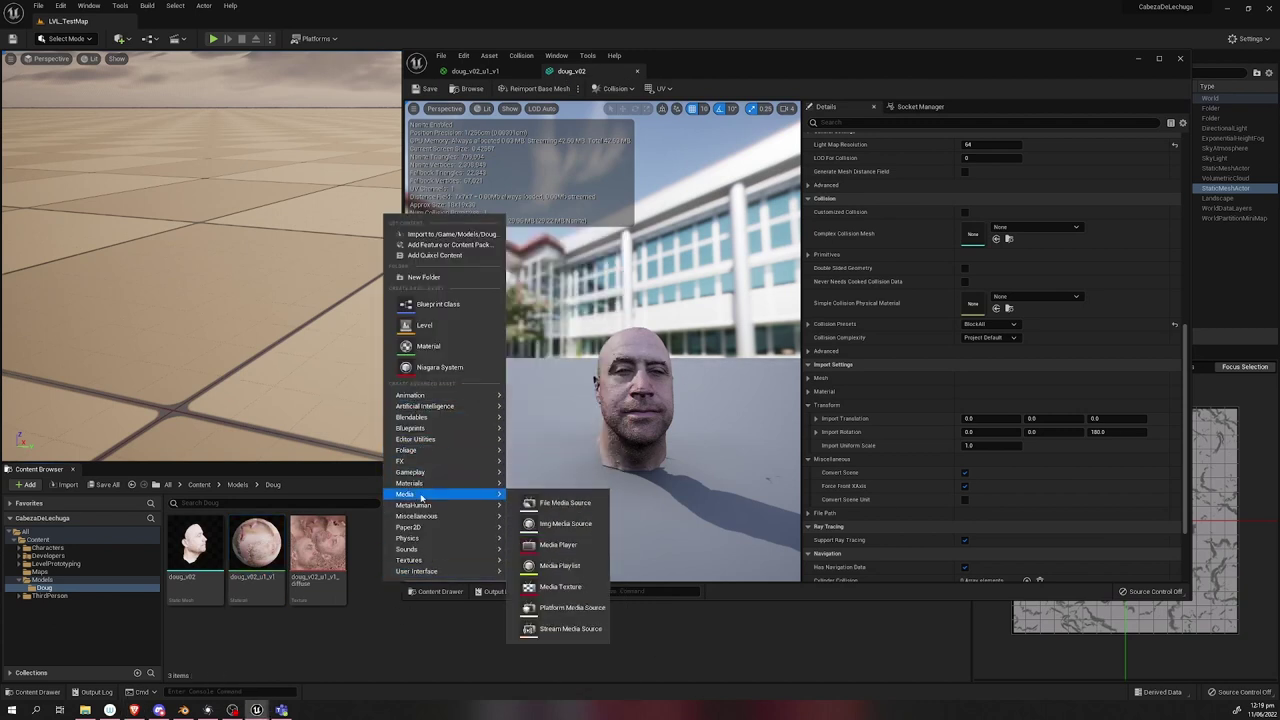
{"action": "mouse_move", "coordinate": [450, 505]}
{"action": "left_click", "coordinate": [569, 535]}
{"action": "type", "text": "M"}
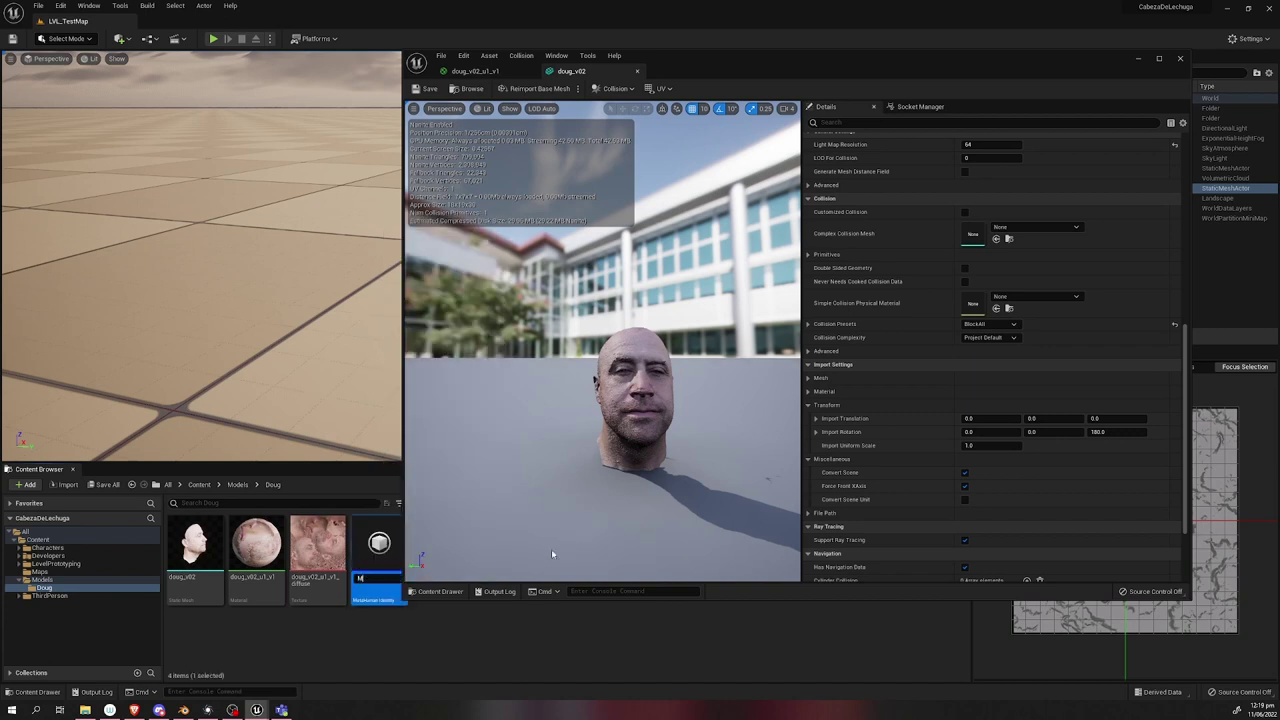
{"action": "type", "text": "HI_Doug01"}
{"action": "key", "text": "Return"}
Build MHI_Doug01's face components from the scanned head mesh.
{"action": "double_click", "coordinate": [378, 560]}
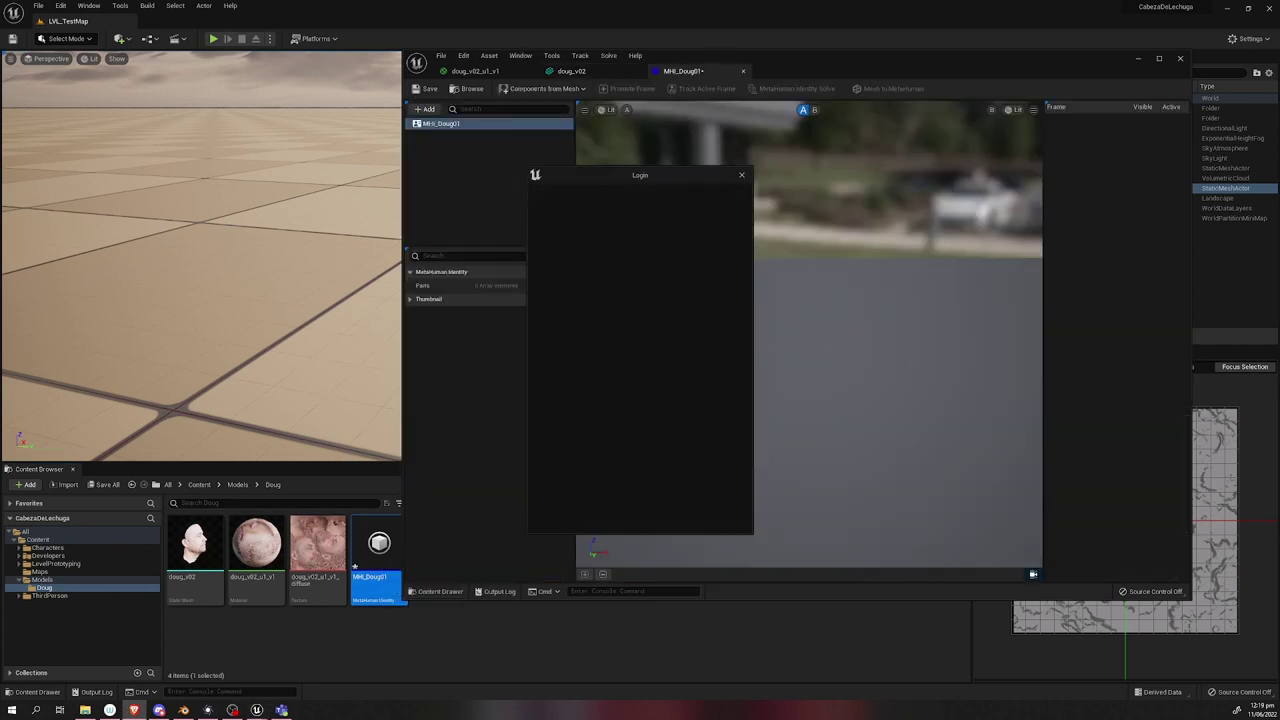
{"action": "left_click", "coordinate": [540, 88]}
{"action": "left_click", "coordinate": [554, 139]}
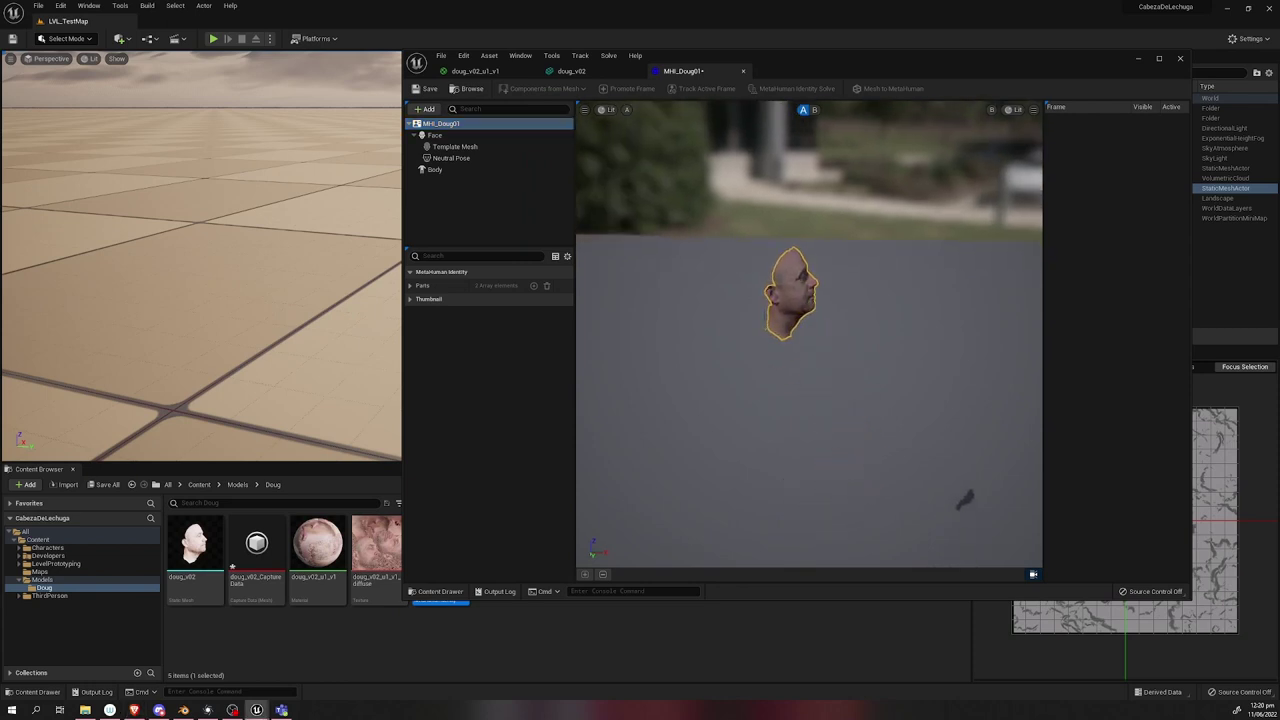
Make the identity's body taller and pick the middle-left body type.
{"action": "left_click", "coordinate": [435, 169]}
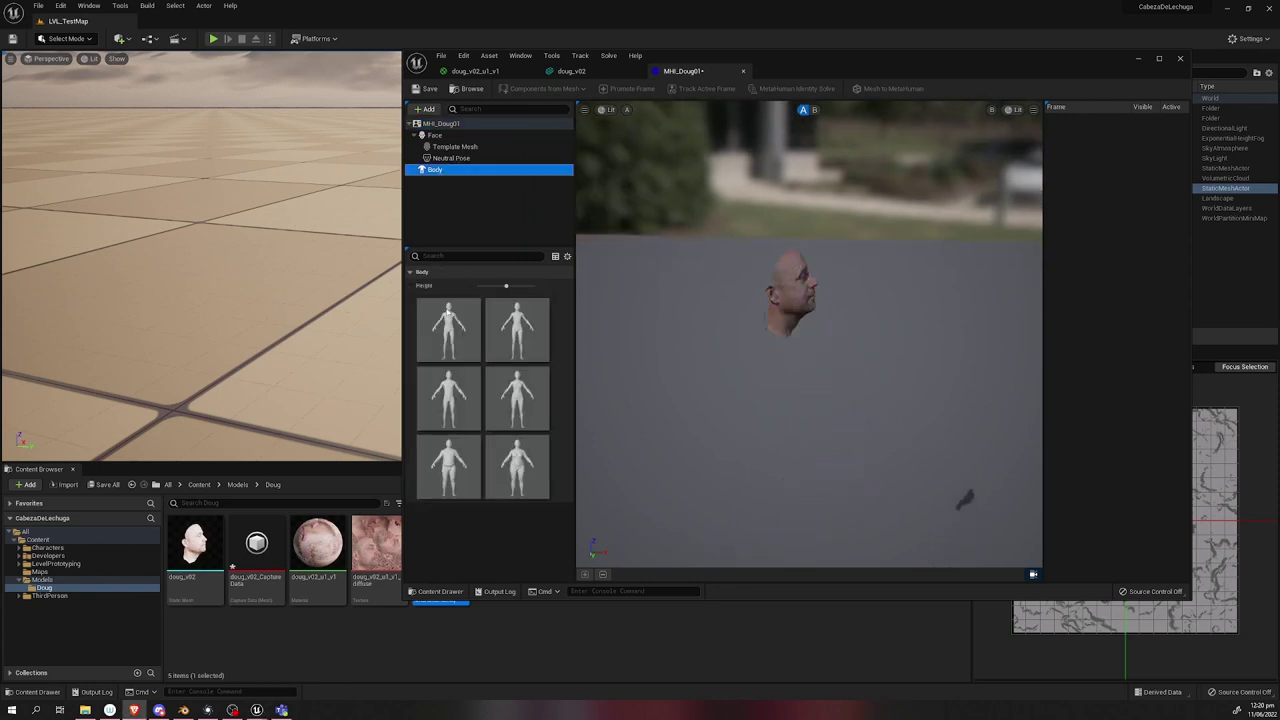
{"action": "left_click", "coordinate": [507, 287]}
{"action": "left_click_drag", "start_coordinate": [486, 286], "coordinate": [506, 286]}
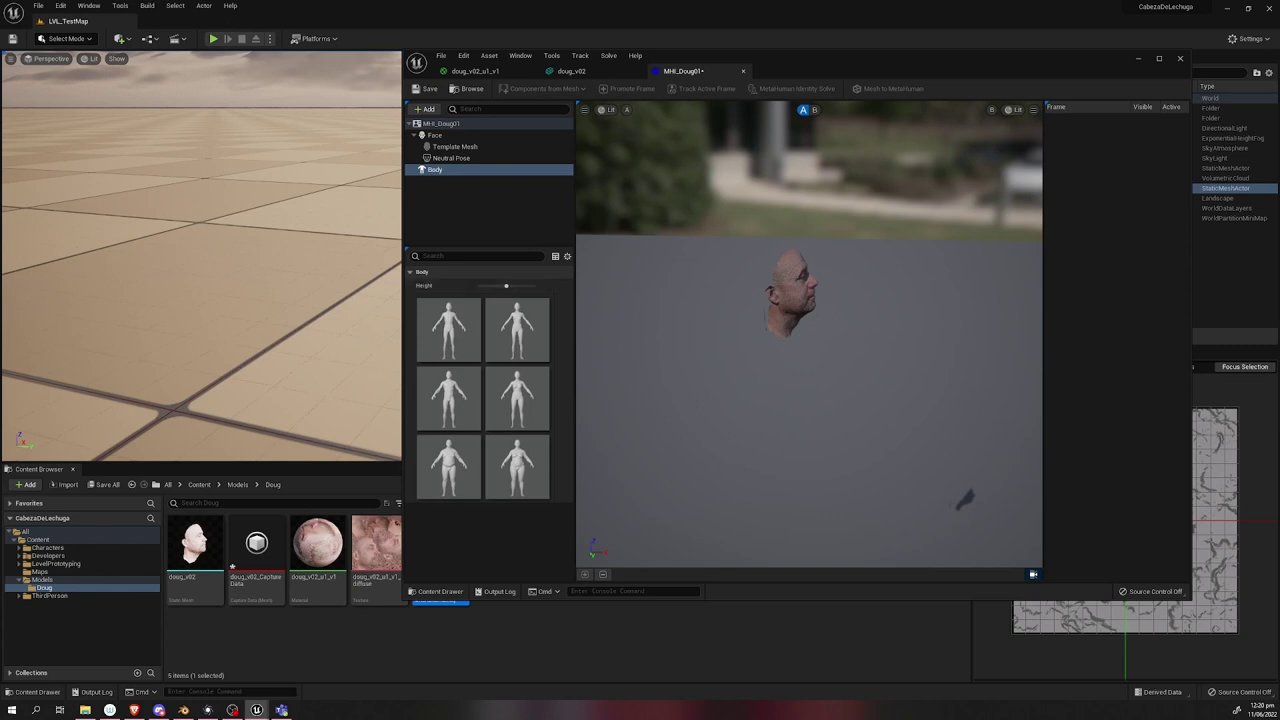
{"action": "left_click", "coordinate": [463, 399]}
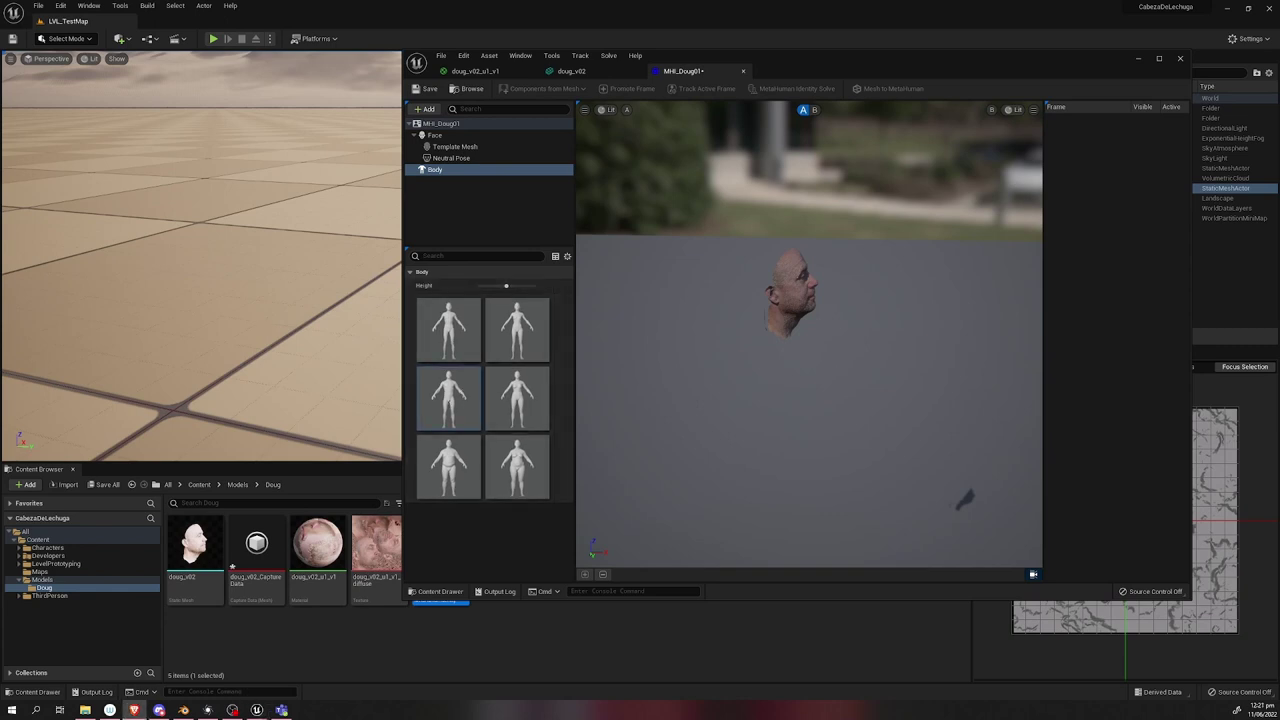
Show the scan Unlit, frame the face, and maximize the identity editor.
{"action": "left_click", "coordinate": [609, 112]}
{"action": "left_click_drag", "start_coordinate": [894, 414], "coordinate": [700, 418]}
{"action": "scroll", "coordinate": [809, 330], "scroll_direction": "up", "scroll_amount": 5}
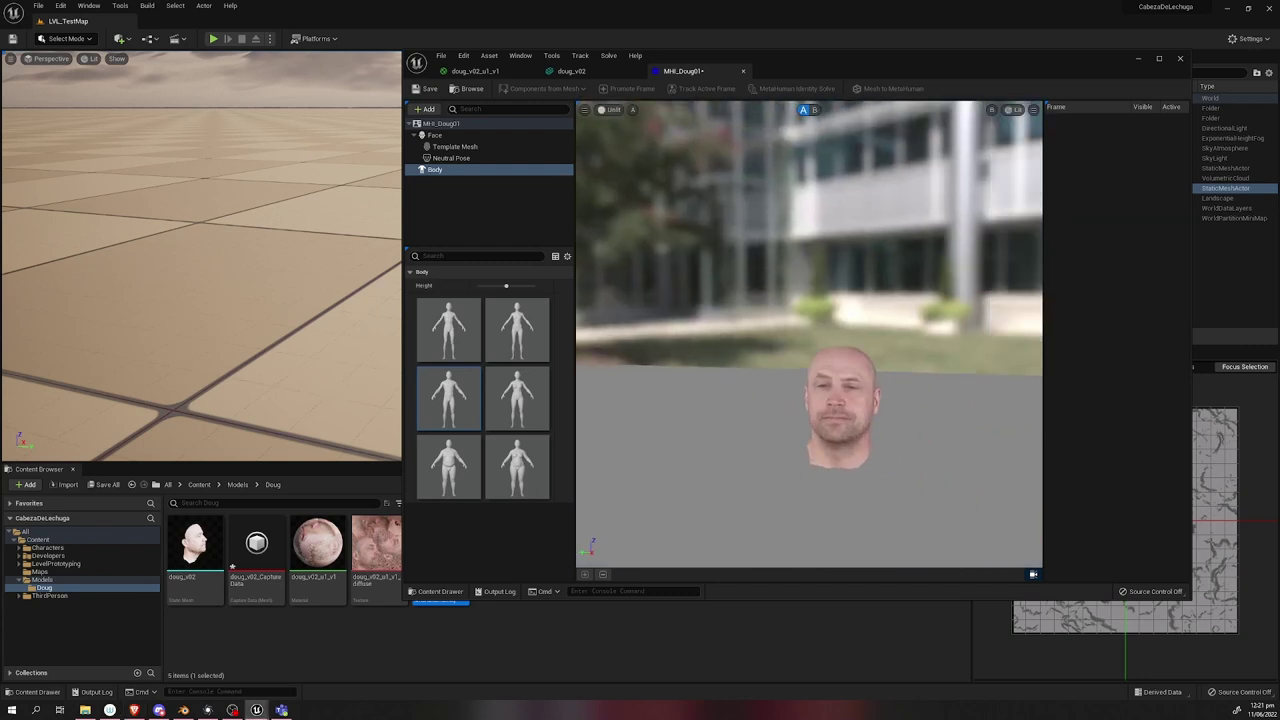
{"action": "left_click_drag", "start_coordinate": [840, 330], "coordinate": [910, 327]}
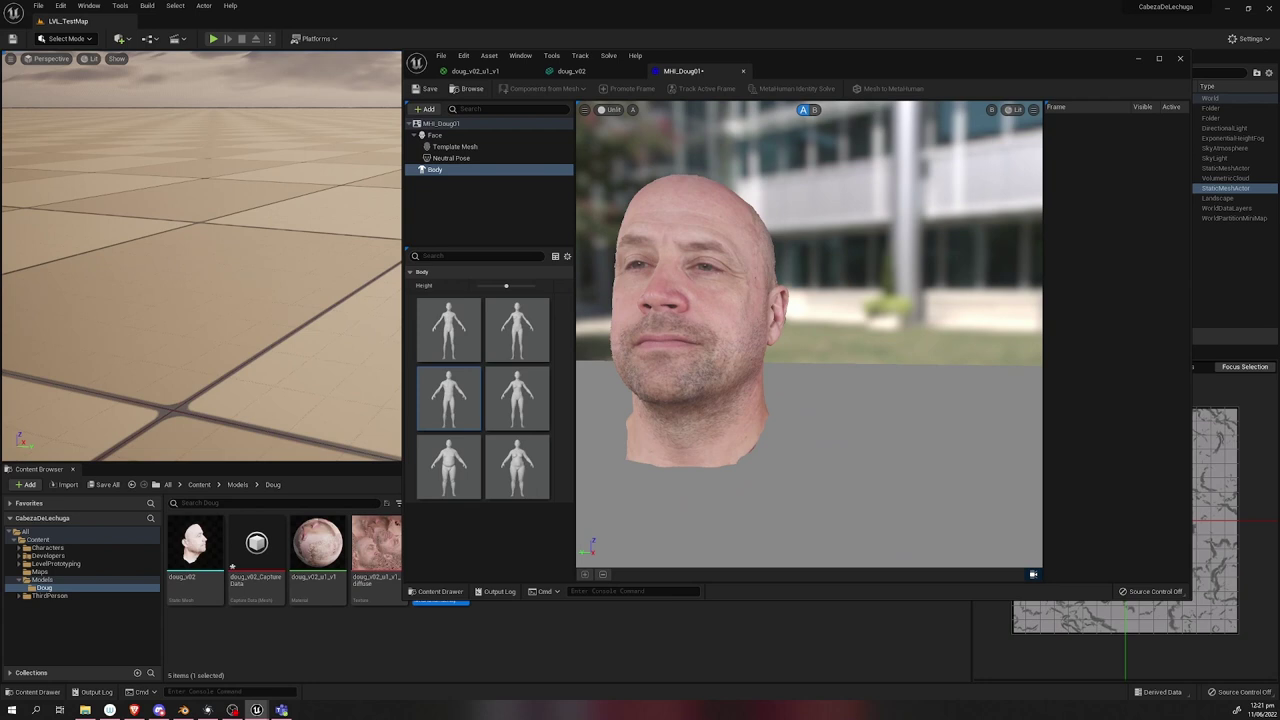
{"action": "key", "text": "super+Up"}
{"action": "left_click_drag", "start_coordinate": [620, 360], "coordinate": [720, 362]}
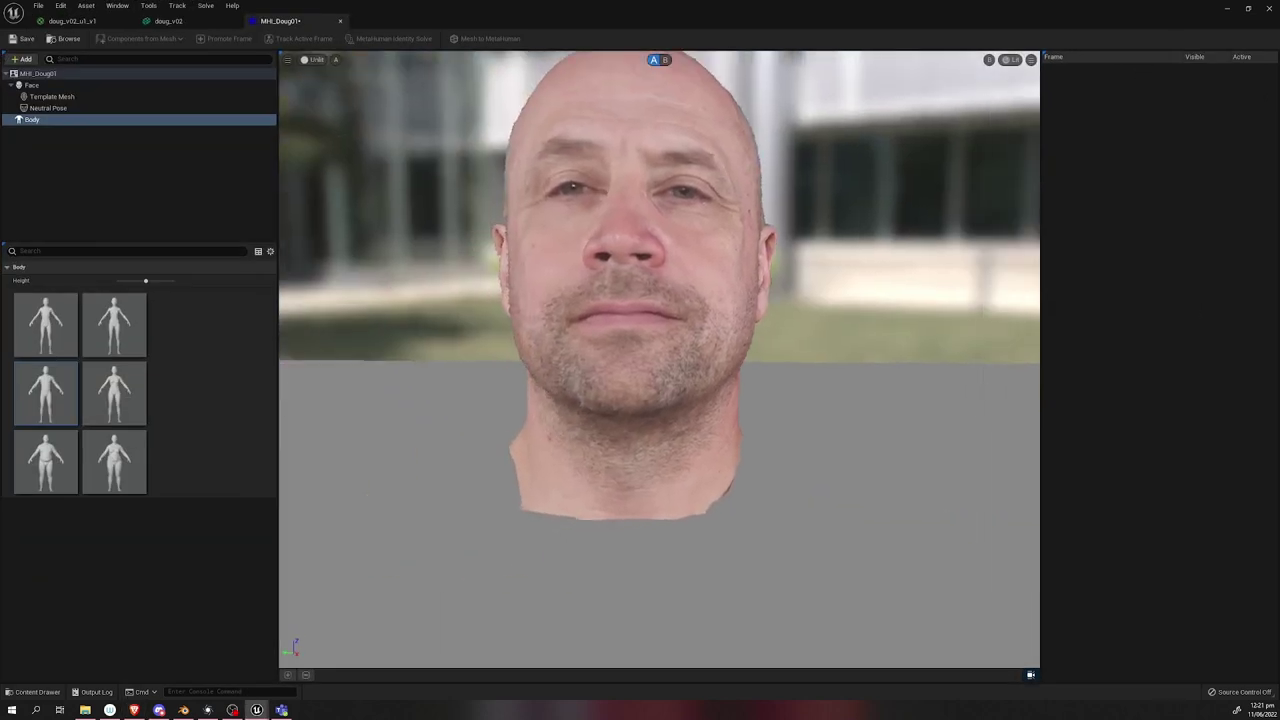
{"action": "scroll", "coordinate": [660, 360], "scroll_direction": "up", "scroll_amount": 2}
{"action": "left_click_drag", "start_coordinate": [314, 80], "coordinate": [314, 88]}
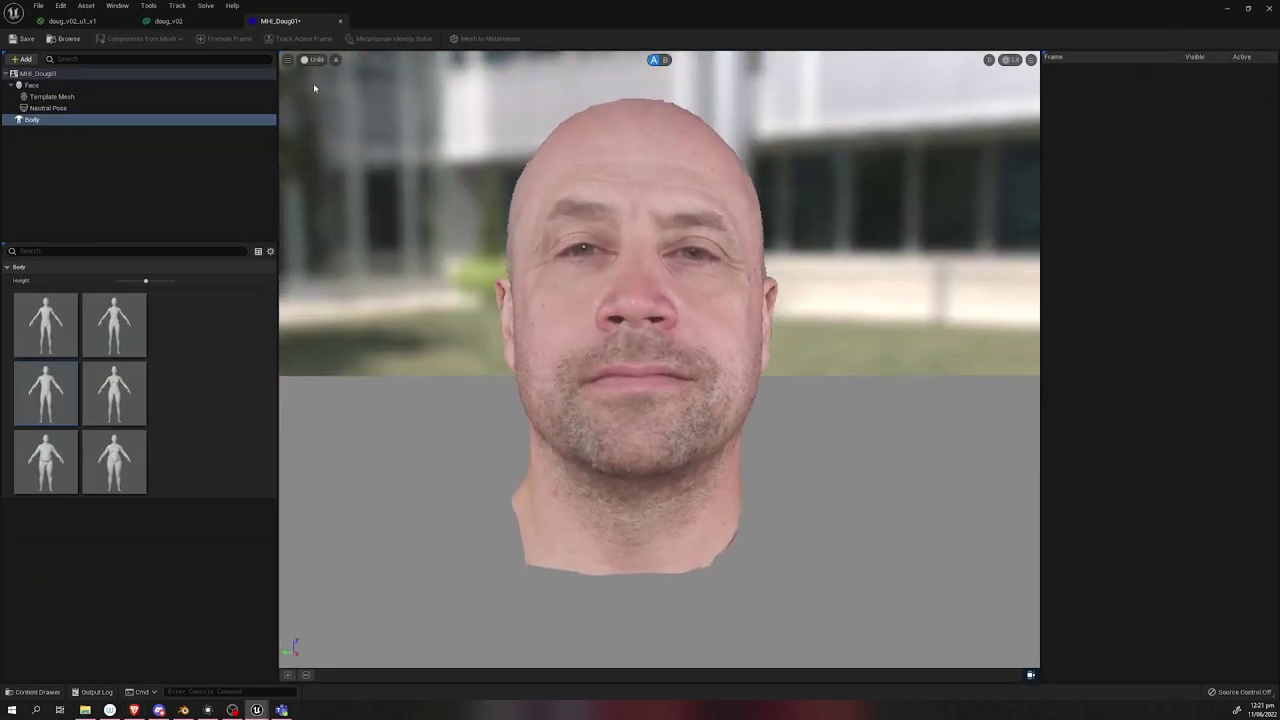
Select the Neutral Pose, set the camera field of view to 18, and frame the head.
{"action": "left_click", "coordinate": [48, 108]}
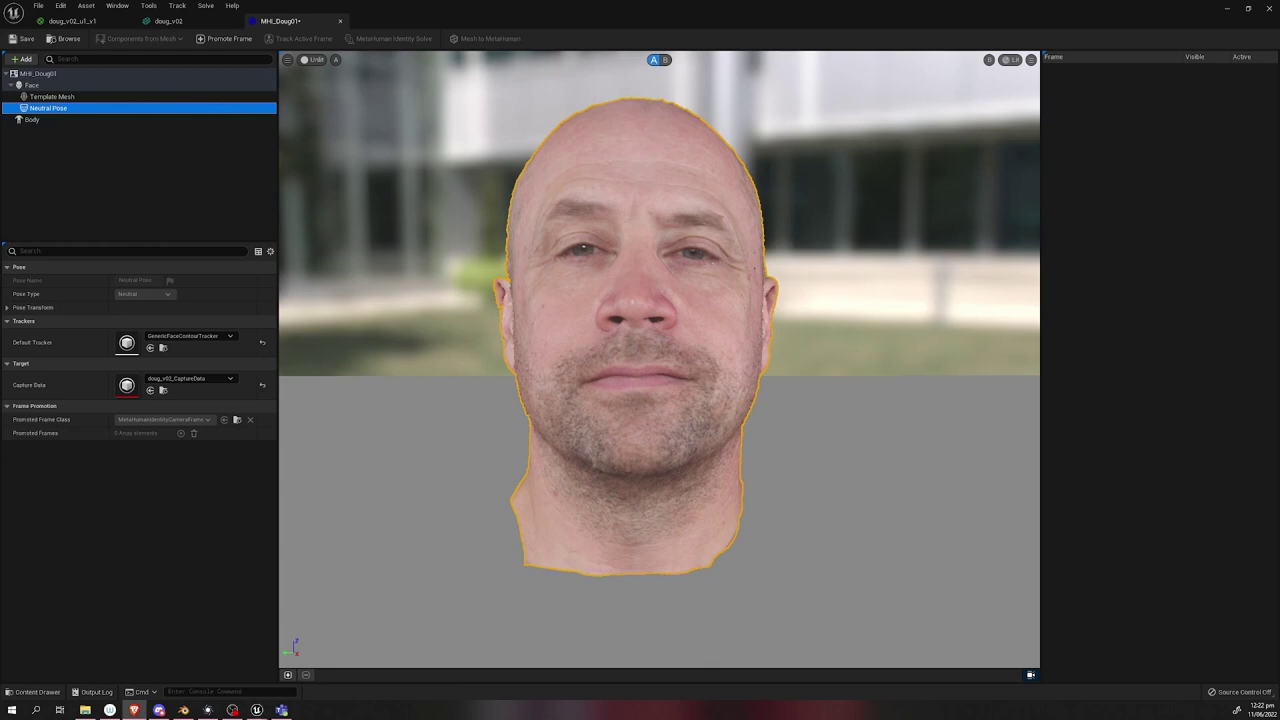
{"action": "left_click", "coordinate": [288, 62]}
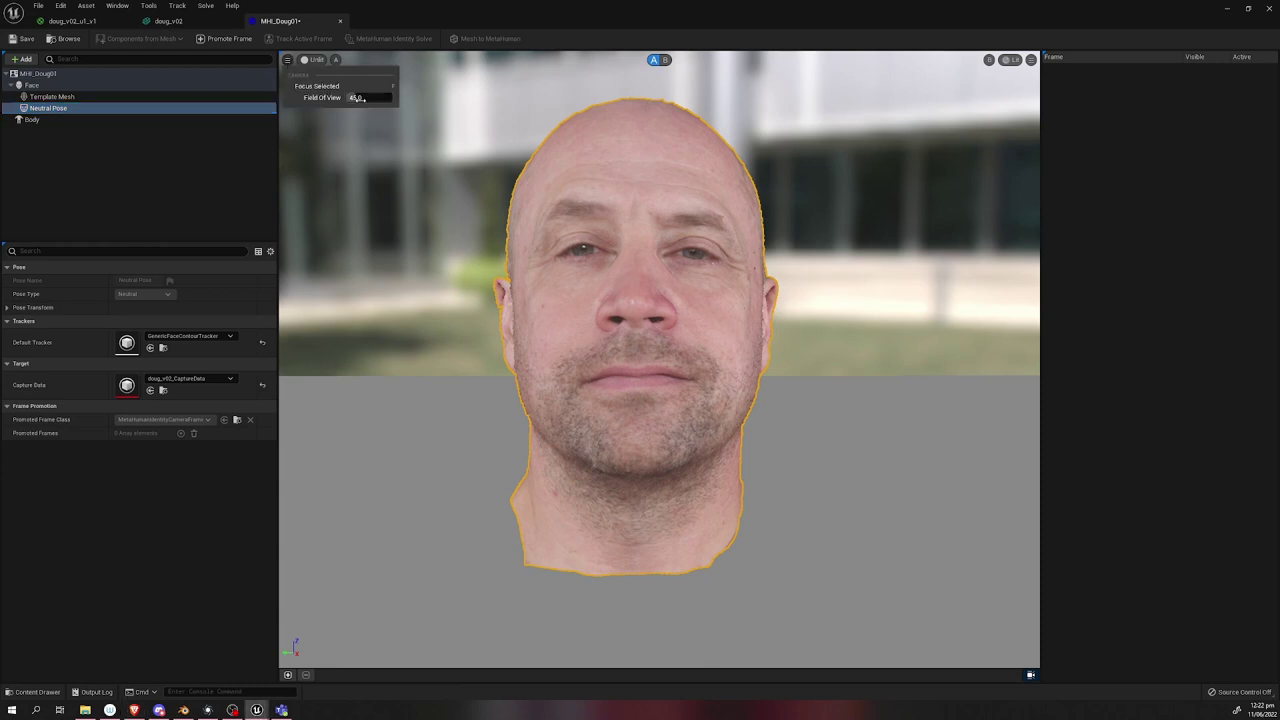
{"action": "left_click_drag", "start_coordinate": [362, 96], "coordinate": [372, 98]}
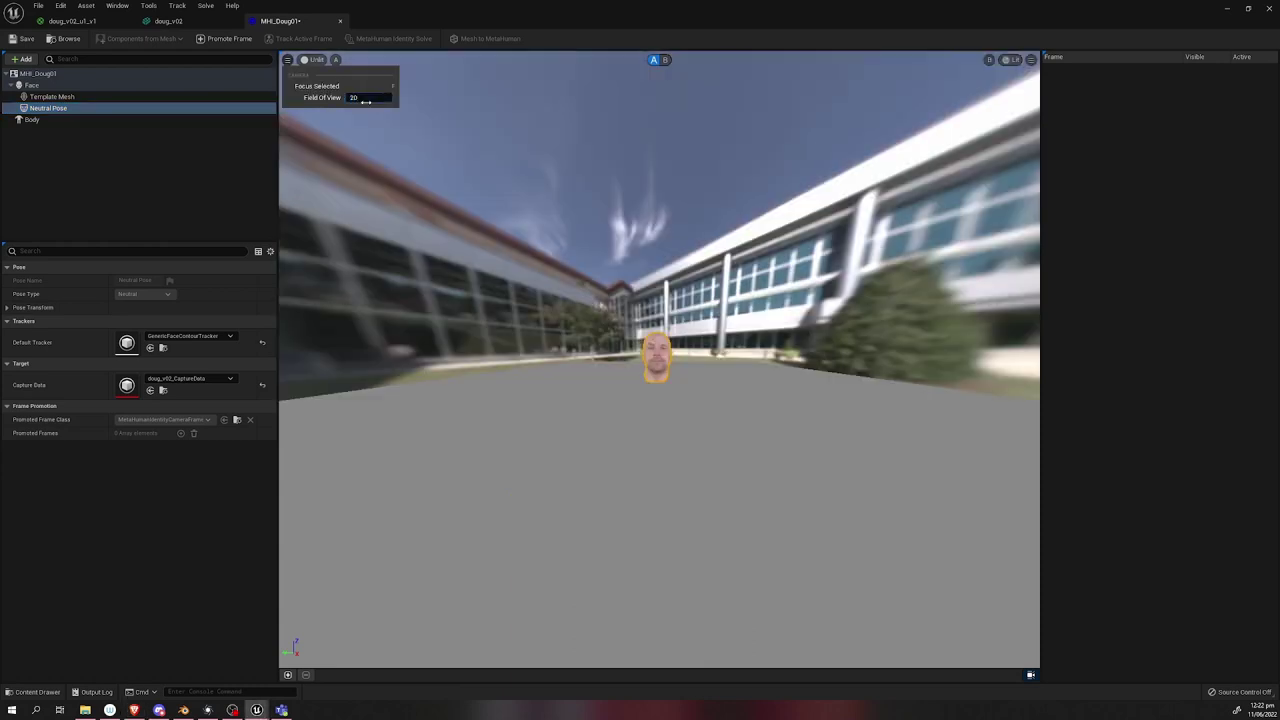
{"action": "type", "text": "20"}
{"action": "key", "text": "Return"}
{"action": "scroll", "coordinate": [406, 293], "scroll_direction": "down", "scroll_amount": 5}
{"action": "type", "text": "18"}
{"action": "key", "text": "Return"}
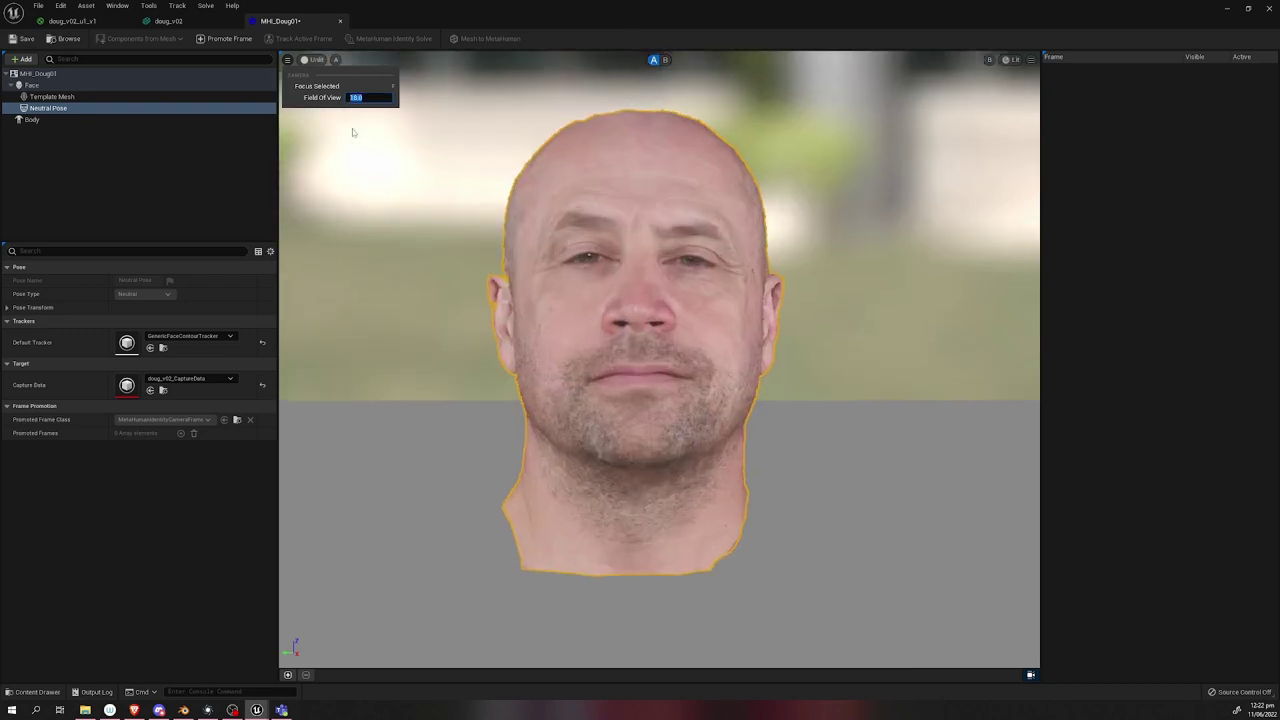
{"action": "left_click_drag", "start_coordinate": [660, 360], "coordinate": [660, 315]}
{"action": "middle_click_drag", "start_coordinate": [660, 315], "coordinate": [842, 417]}
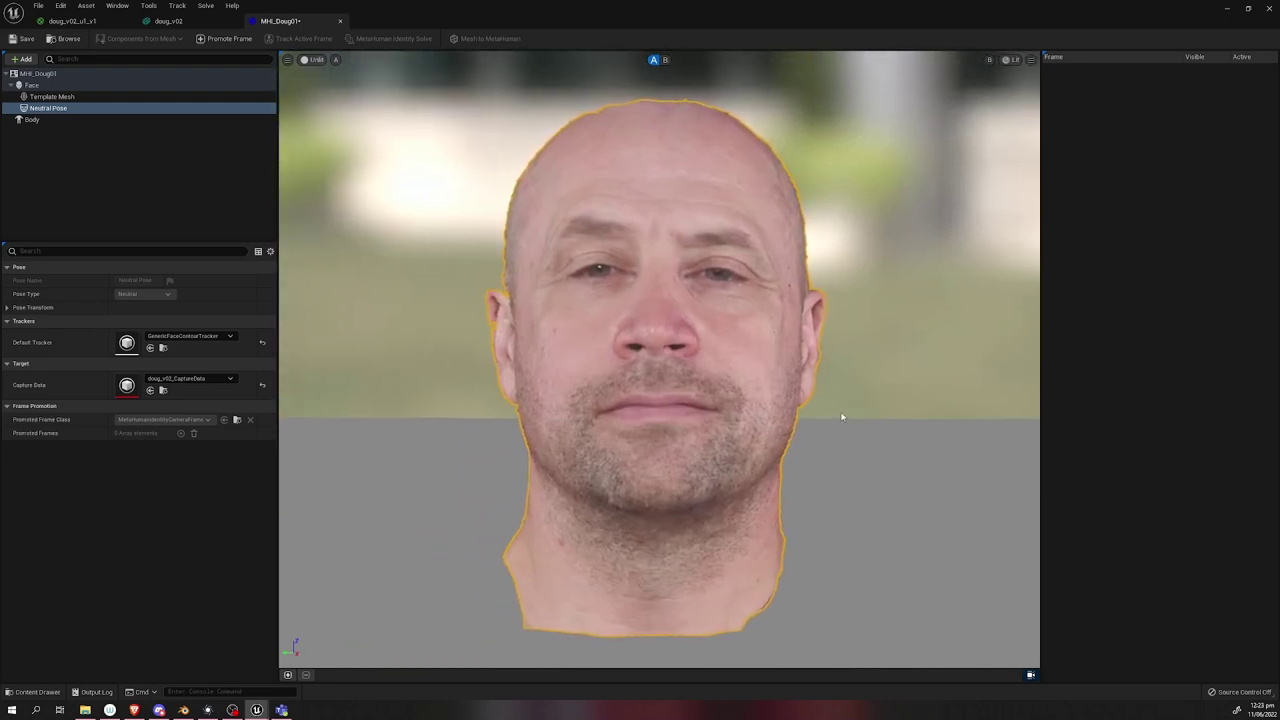
Promote the view to Frame 0 and track the active frame.
{"action": "left_click", "coordinate": [288, 675]}
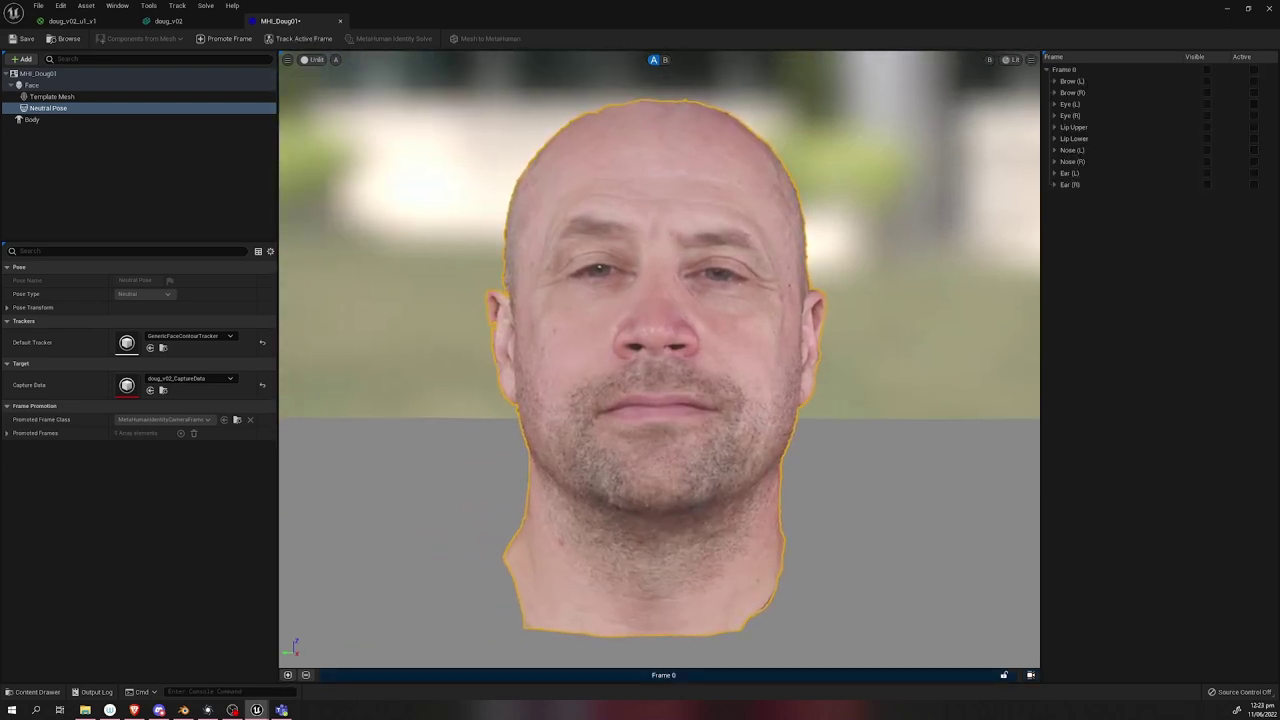
{"action": "left_click", "coordinate": [693, 676]}
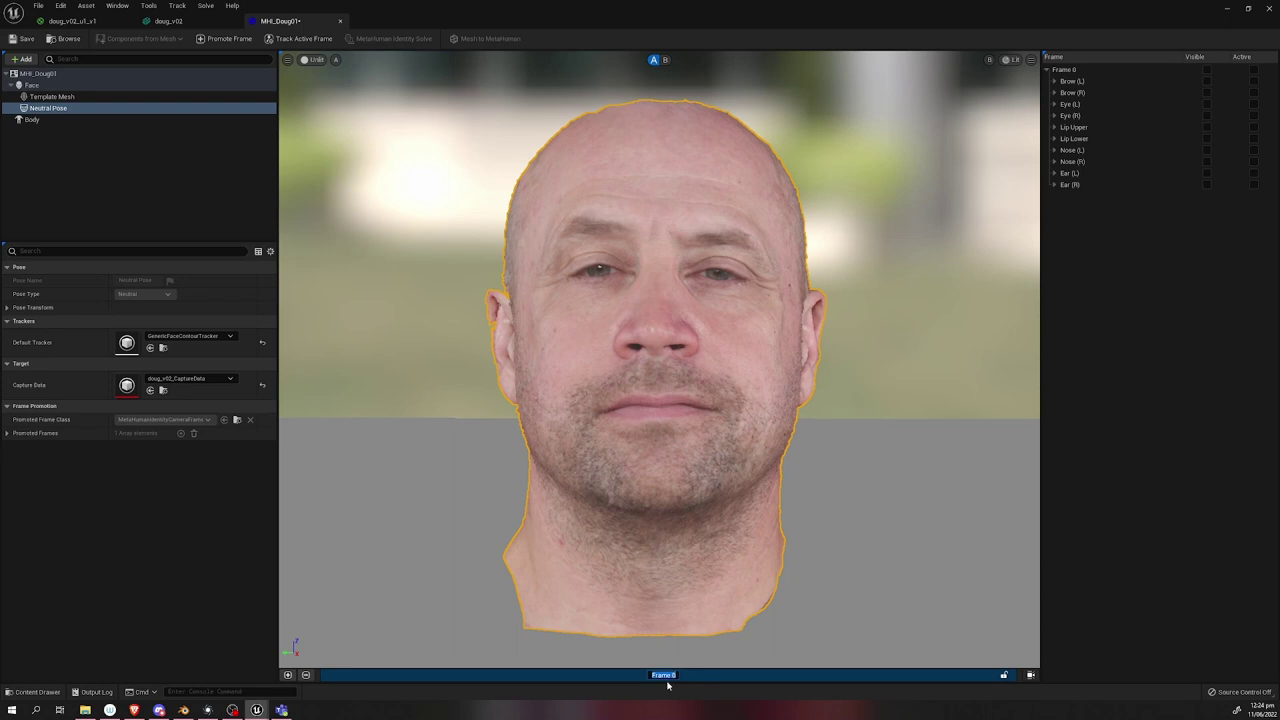
{"action": "left_click", "coordinate": [303, 39]}
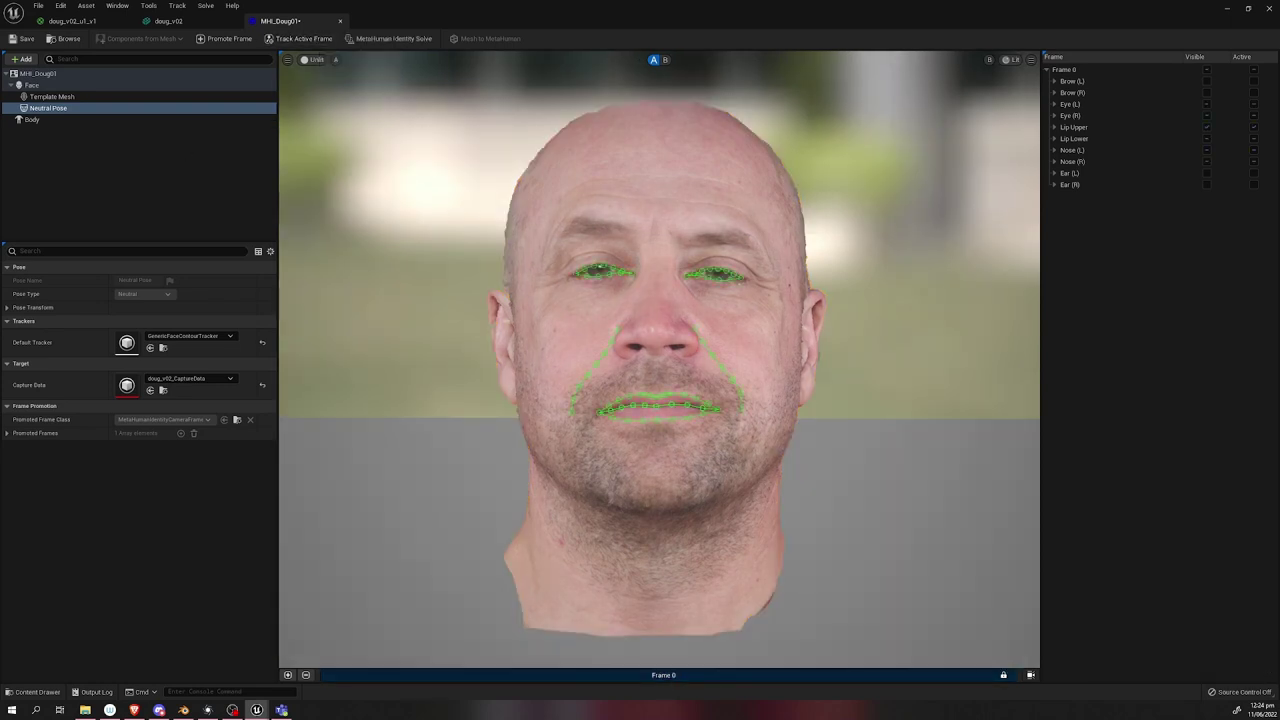
{"action": "right_click", "coordinate": [772, 674]}
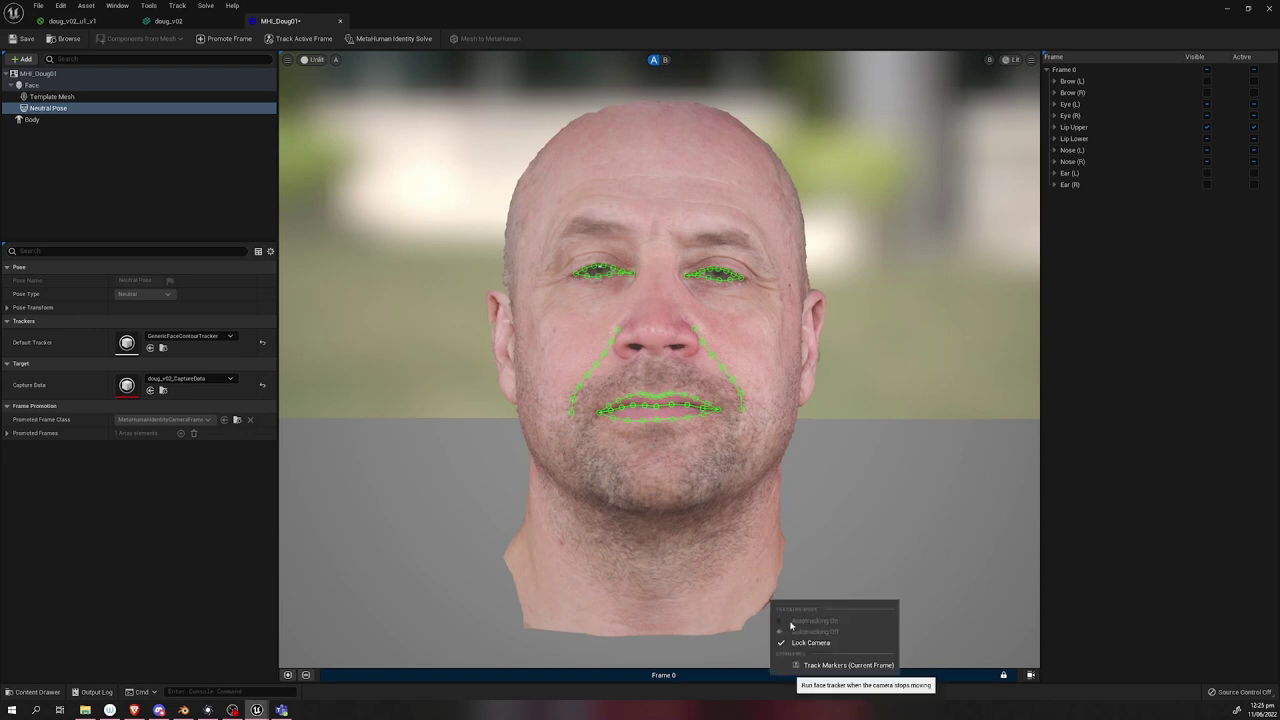
{"action": "left_click", "coordinate": [822, 665]}
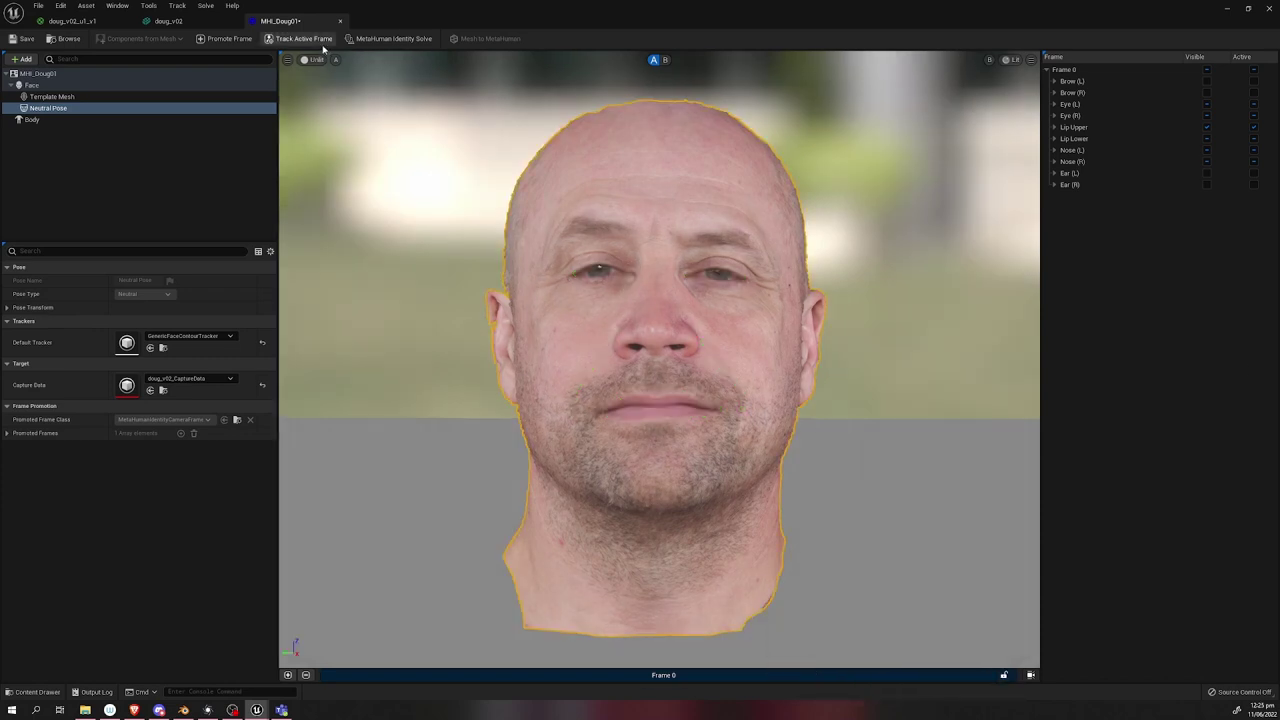
{"action": "left_click_drag", "start_coordinate": [595, 489], "coordinate": [636, 505]}
{"action": "scroll", "coordinate": [763, 357], "scroll_direction": "up", "scroll_amount": 5}
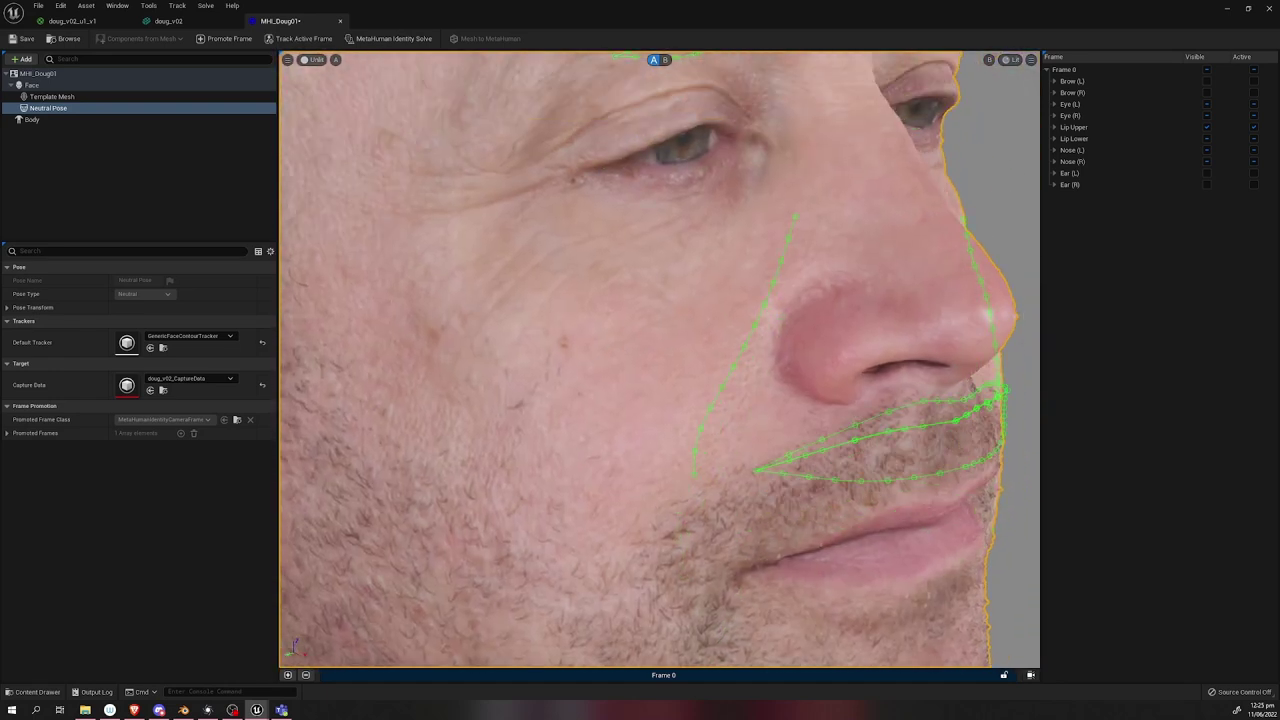
Run the MetaHuman Identity Solve and compare the fitted template head against the textured scan.
{"action": "left_click", "coordinate": [397, 39]}
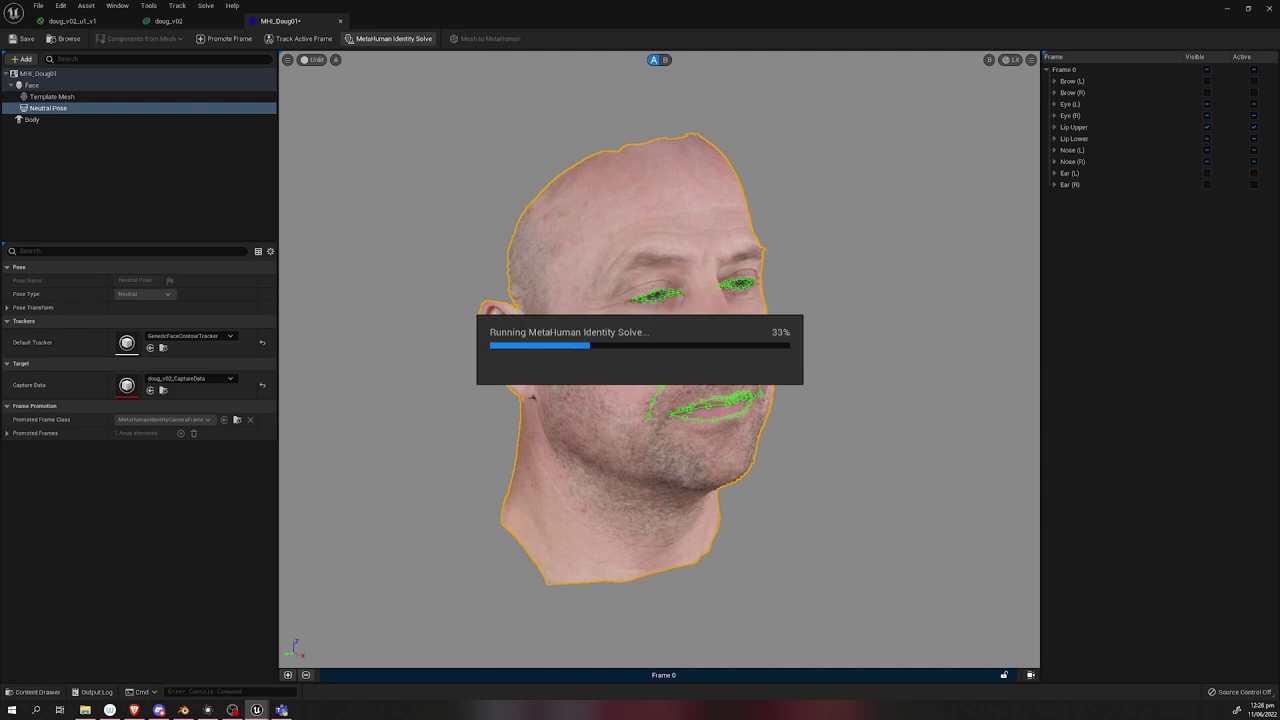
{"action": "left_click", "coordinate": [666, 60]}
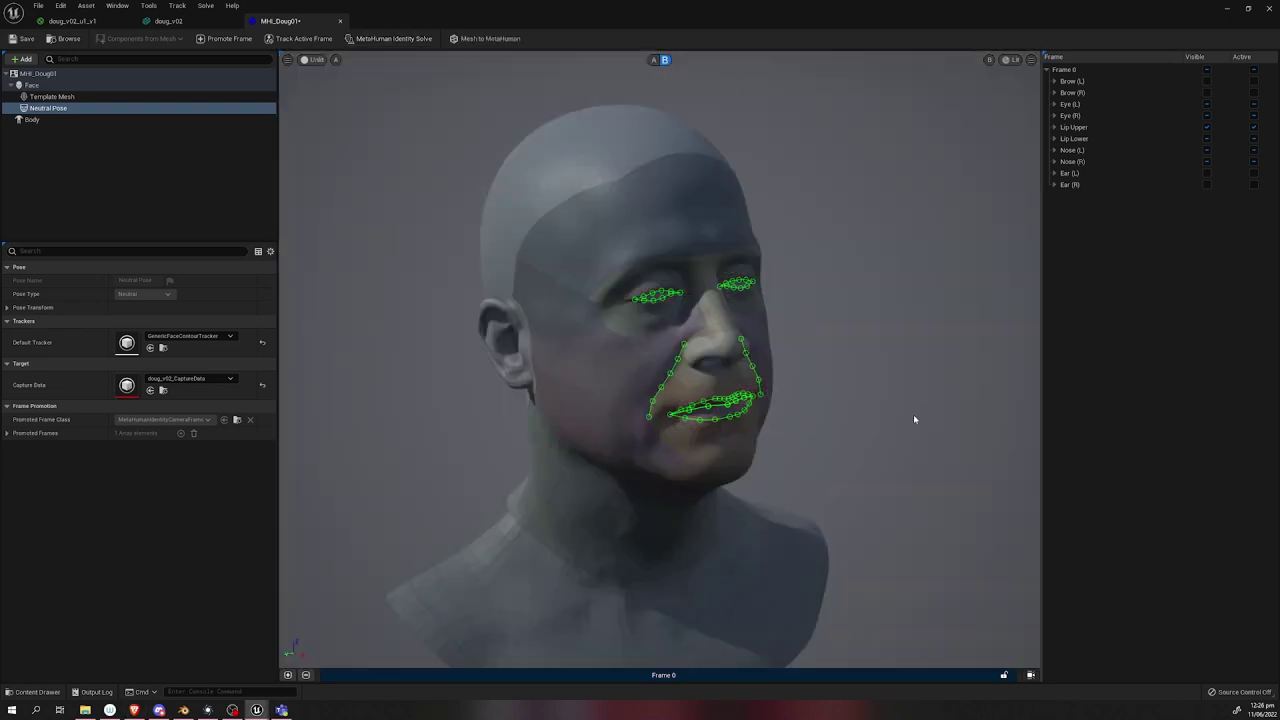
{"action": "left_click_drag", "start_coordinate": [843, 422], "coordinate": [923, 479]}
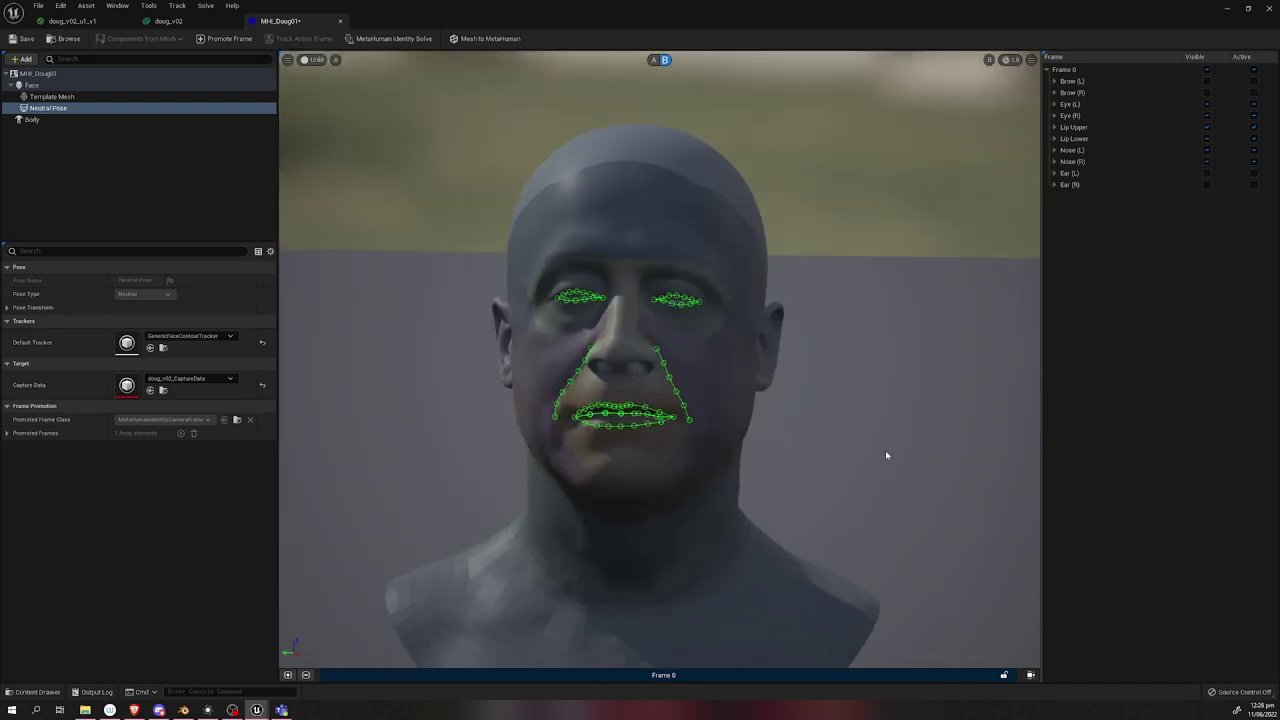
{"action": "left_click", "coordinate": [1014, 59]}
{"action": "left_click", "coordinate": [1018, 100]}
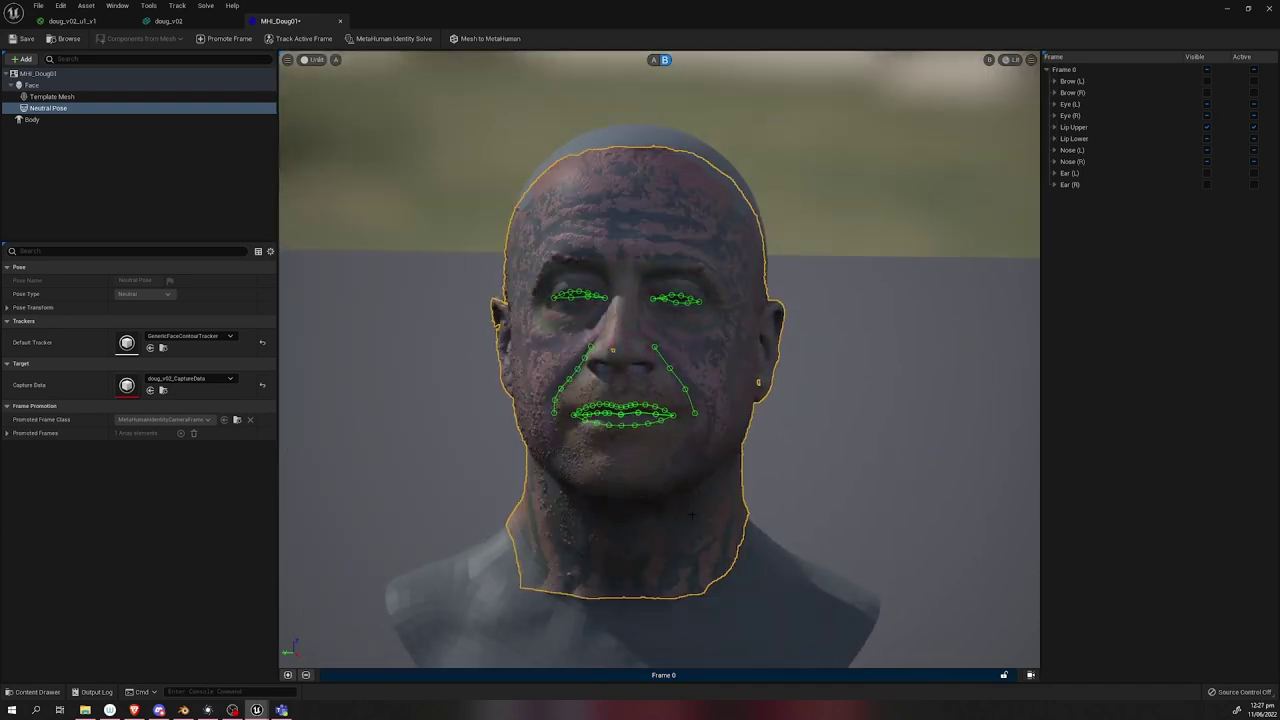
{"action": "left_click", "coordinate": [990, 59]}
{"action": "left_click", "coordinate": [1005, 87]}
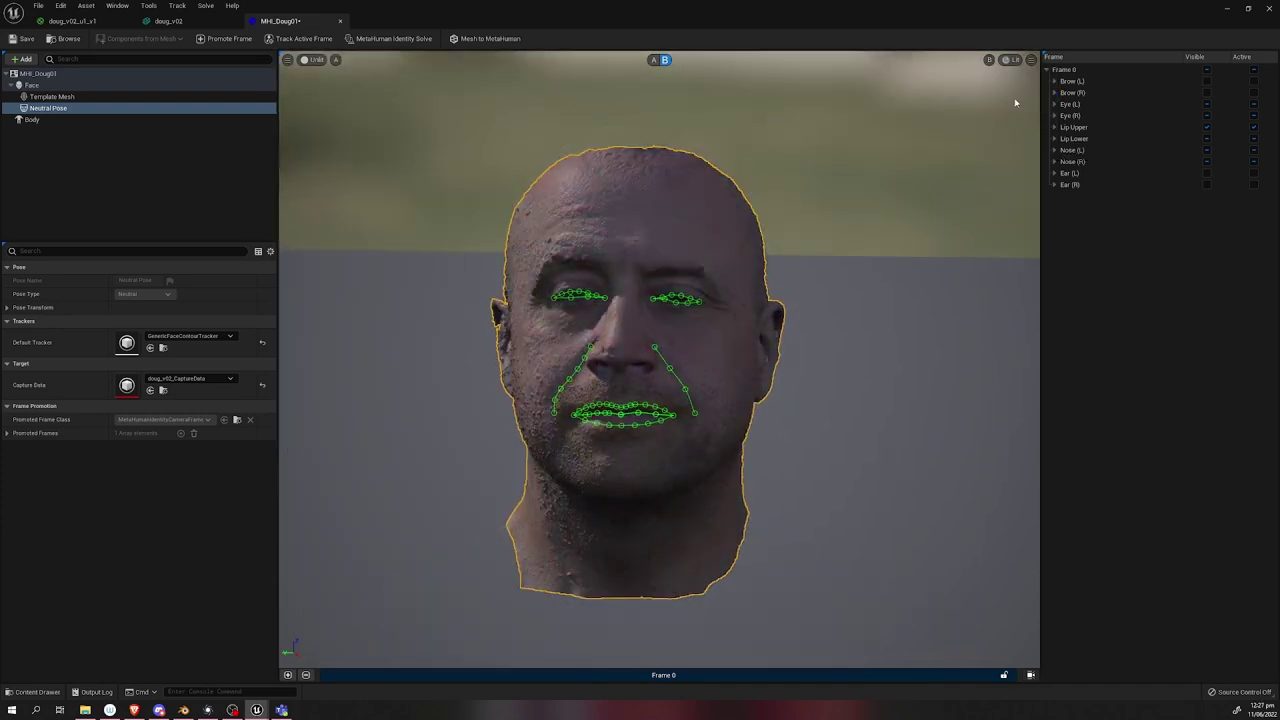
{"action": "left_click", "coordinate": [990, 59]}
{"action": "left_click", "coordinate": [1010, 87]}
{"action": "left_click", "coordinate": [654, 59]}
{"action": "left_click", "coordinate": [665, 59]}
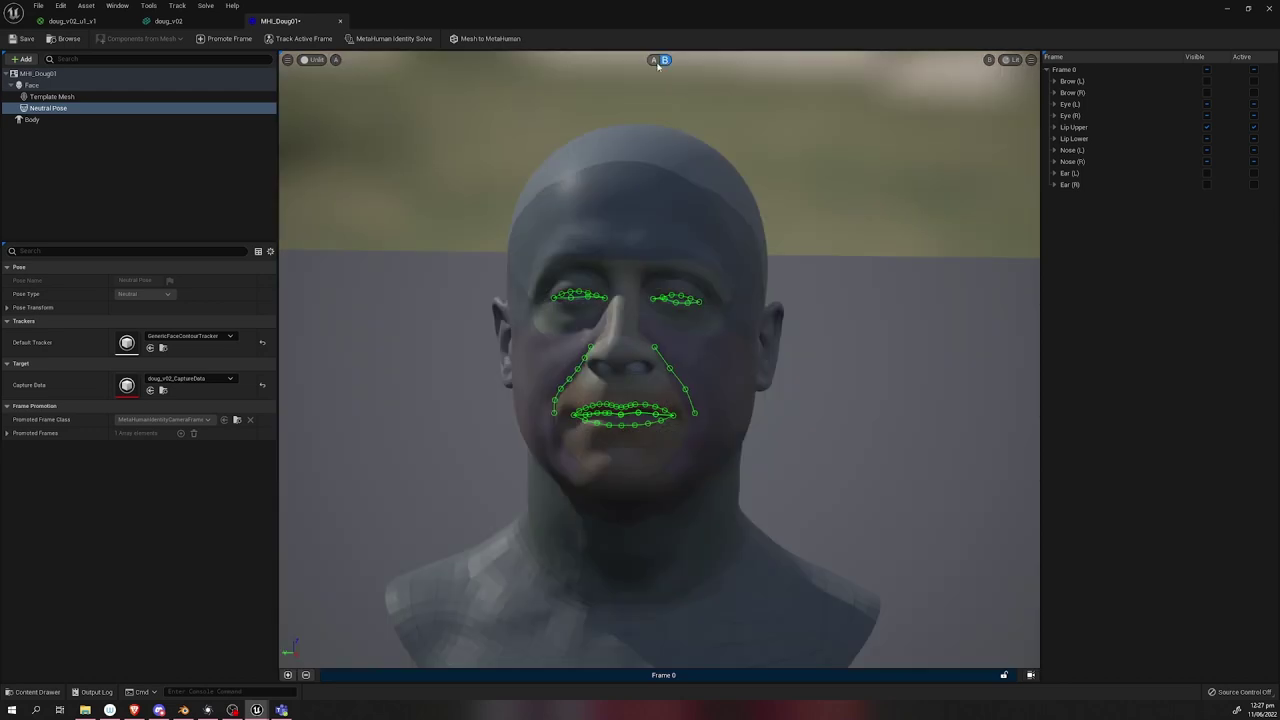
{"action": "left_click", "coordinate": [654, 59]}
Convert the identity with Mesh to MetaHuman and open MHI_DOUG01 in MetaHuman Creator from Bridge.
{"action": "left_click", "coordinate": [490, 38]}
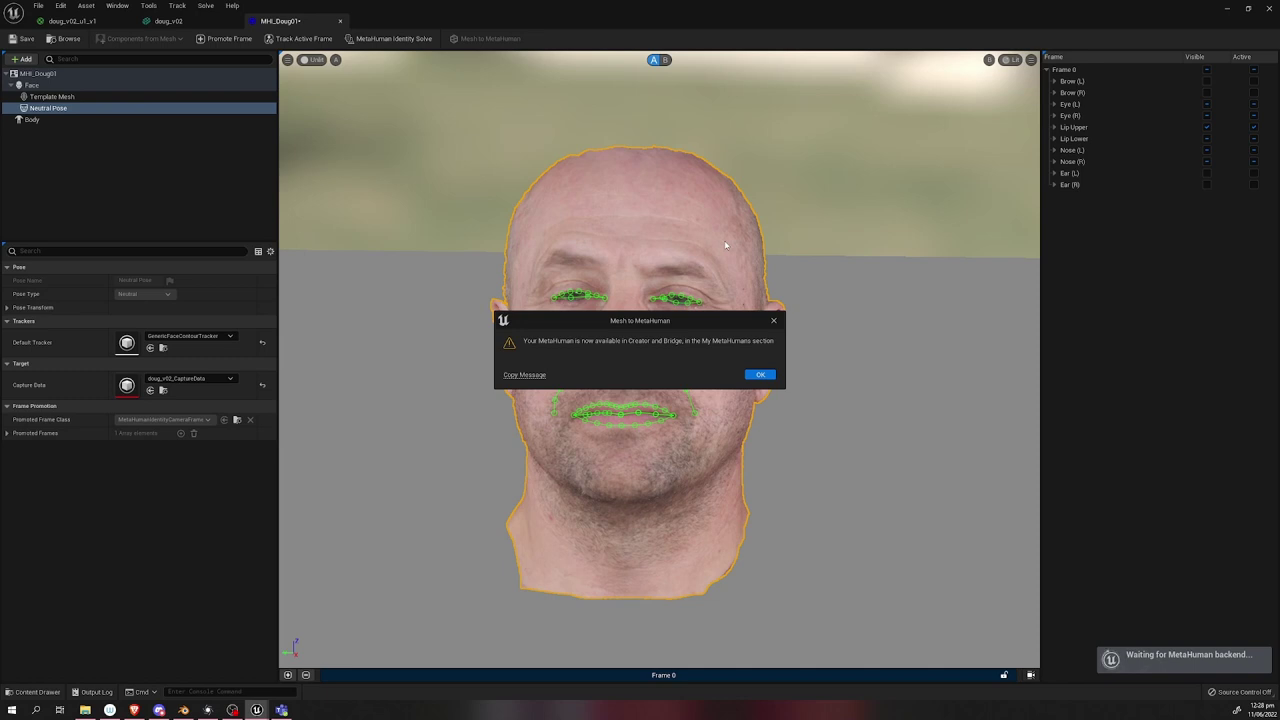
{"action": "left_click", "coordinate": [760, 374]}
{"action": "mouse_move", "coordinate": [256, 710]}
{"action": "left_click", "coordinate": [262, 662]}
{"action": "left_click", "coordinate": [299, 226]}
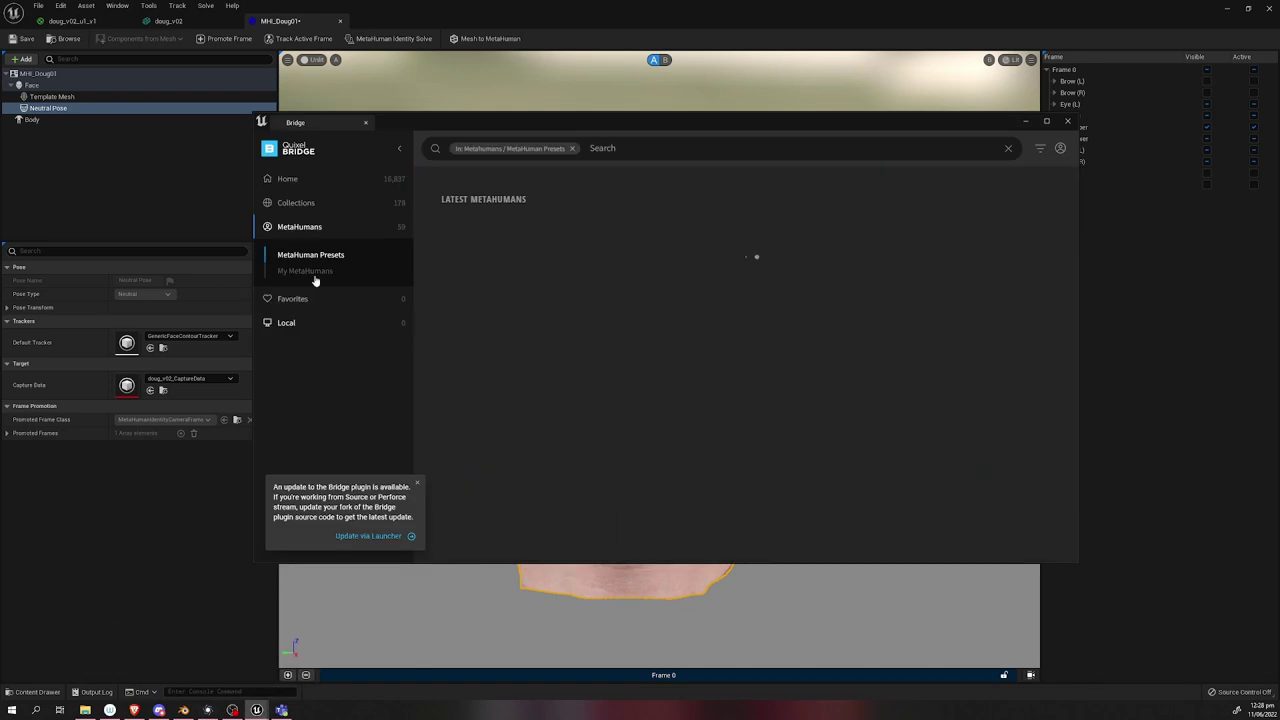
{"action": "left_click", "coordinate": [312, 274]}
{"action": "left_click", "coordinate": [476, 250]}
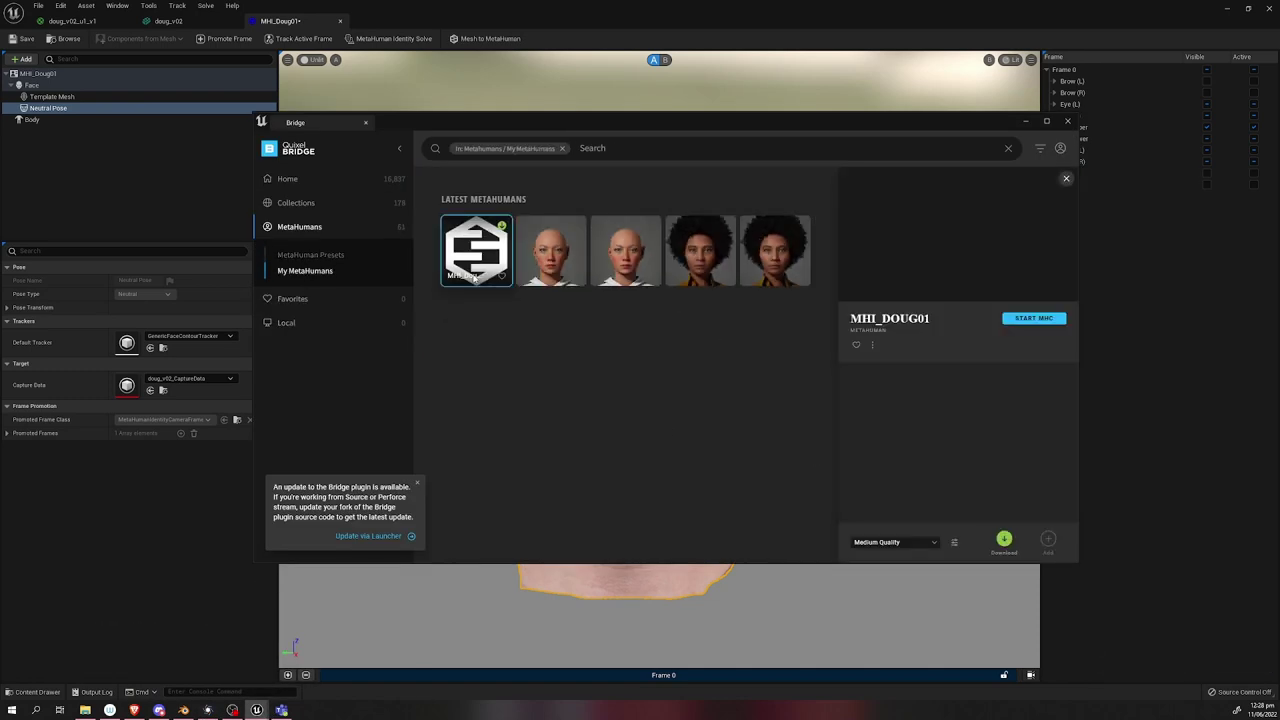
{"action": "left_click", "coordinate": [1034, 318]}
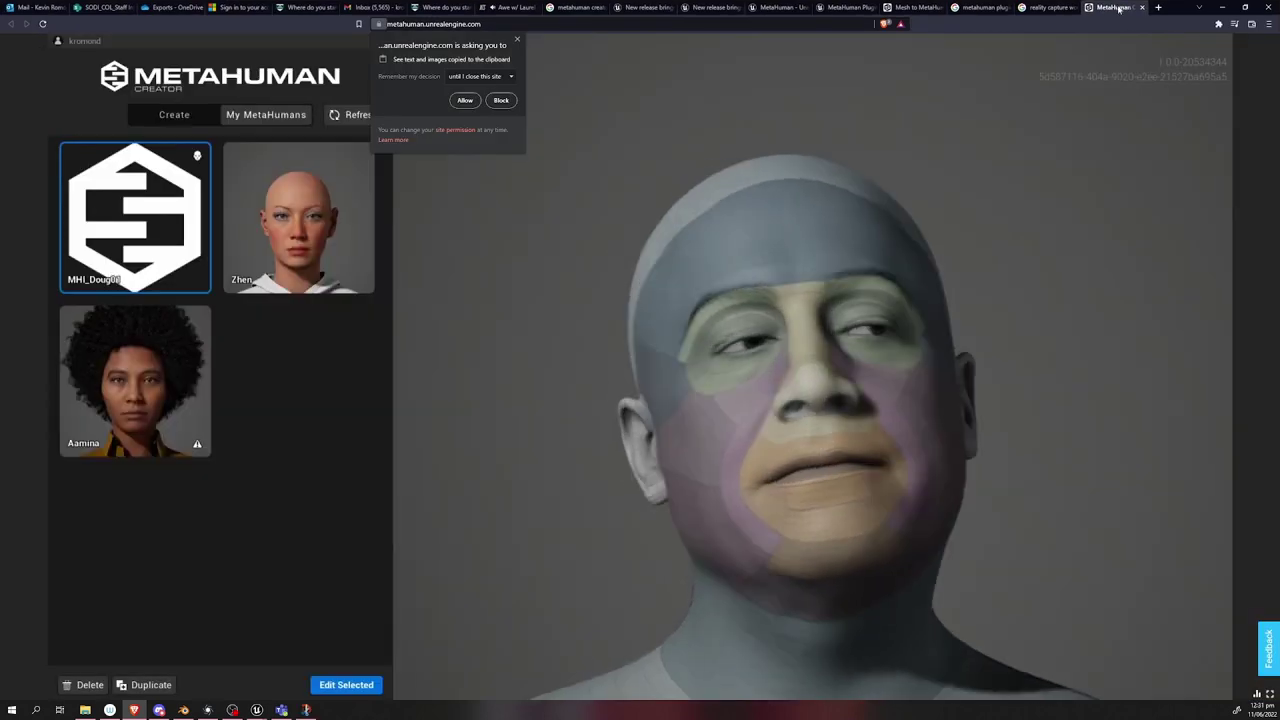
Duplicate and unlock the character, then set the ear regions' Custom Mesh influence to 1.0.
{"action": "left_click", "coordinate": [1120, 394]}
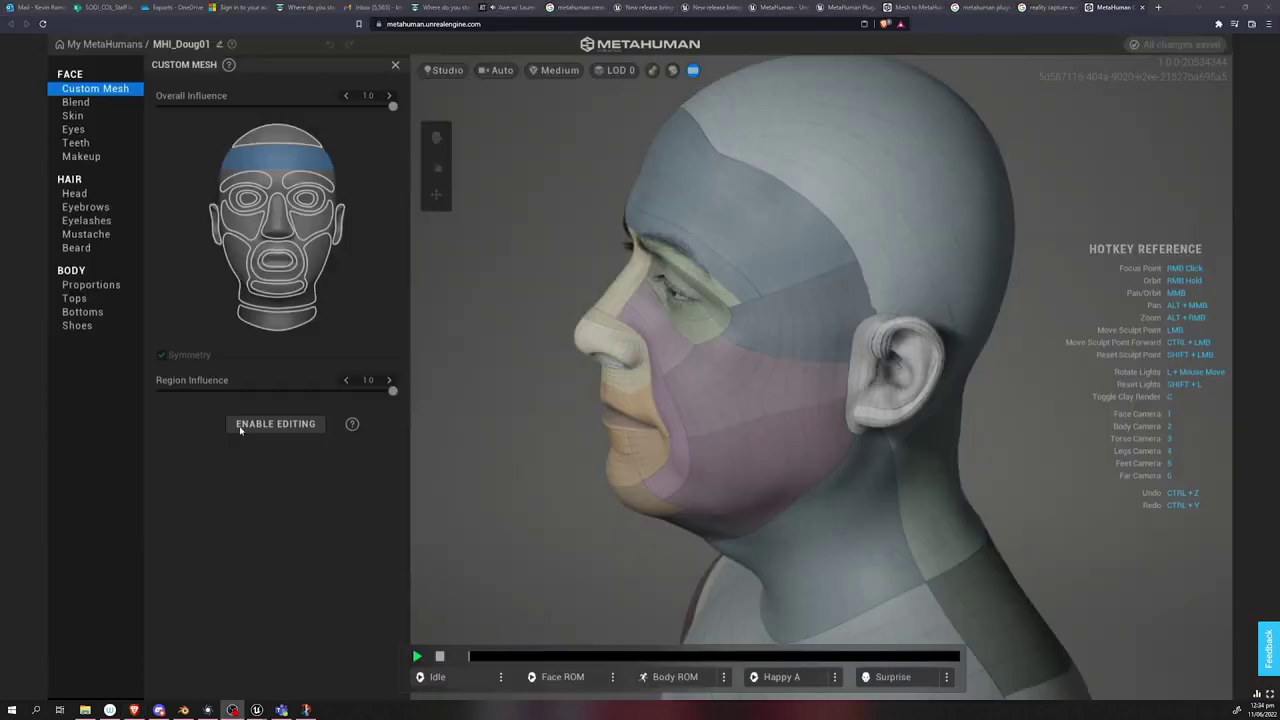
{"action": "left_click", "coordinate": [265, 423]}
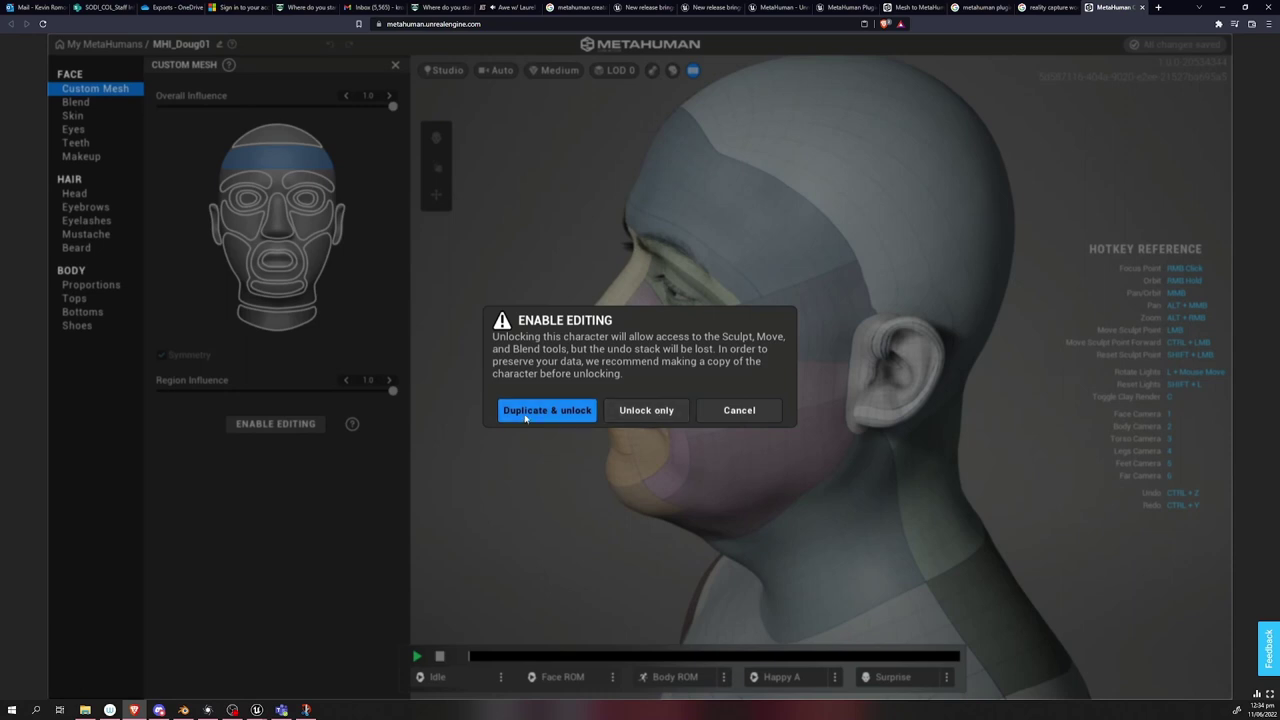
{"action": "left_click", "coordinate": [546, 409]}
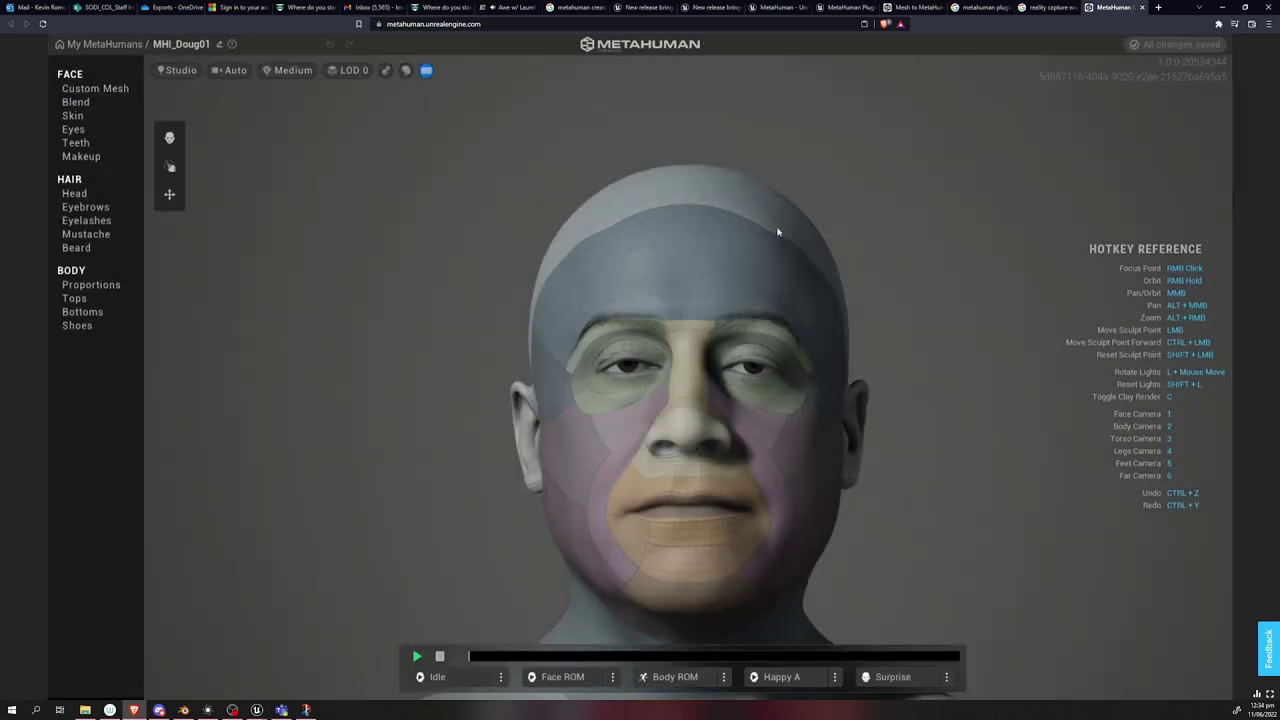
{"action": "left_click", "coordinate": [92, 89]}
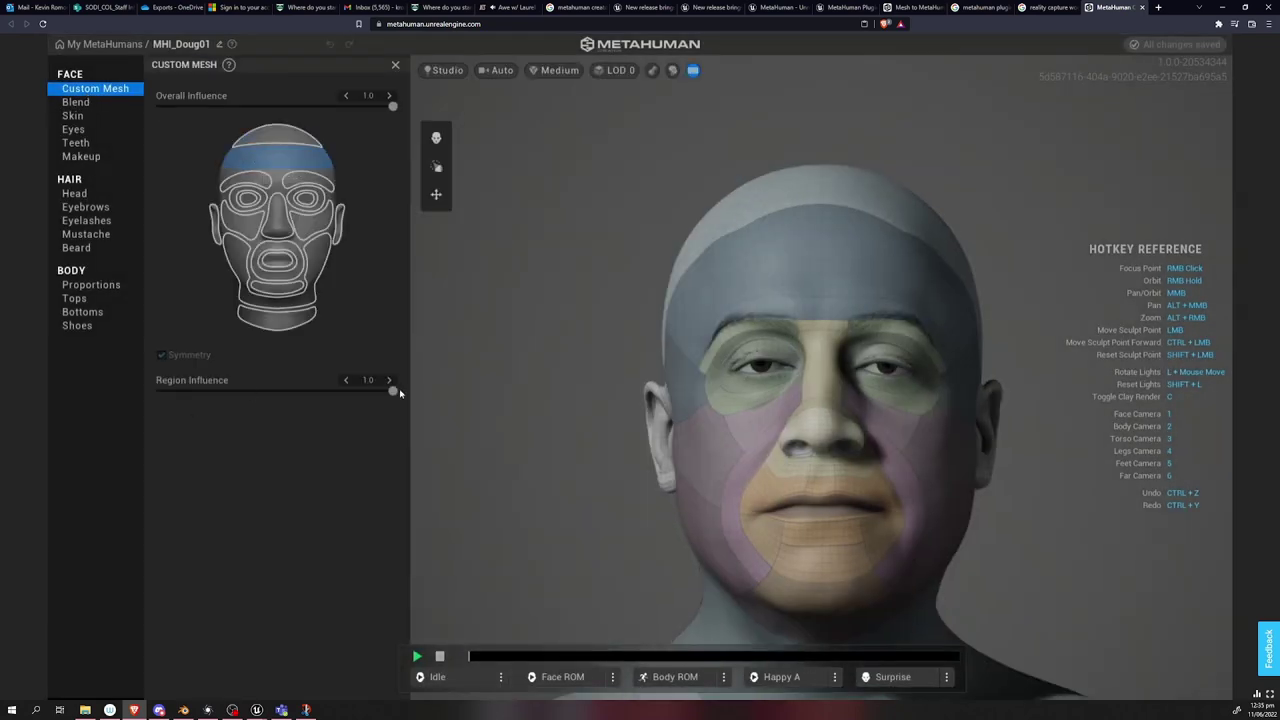
{"action": "left_click", "coordinate": [214, 225]}
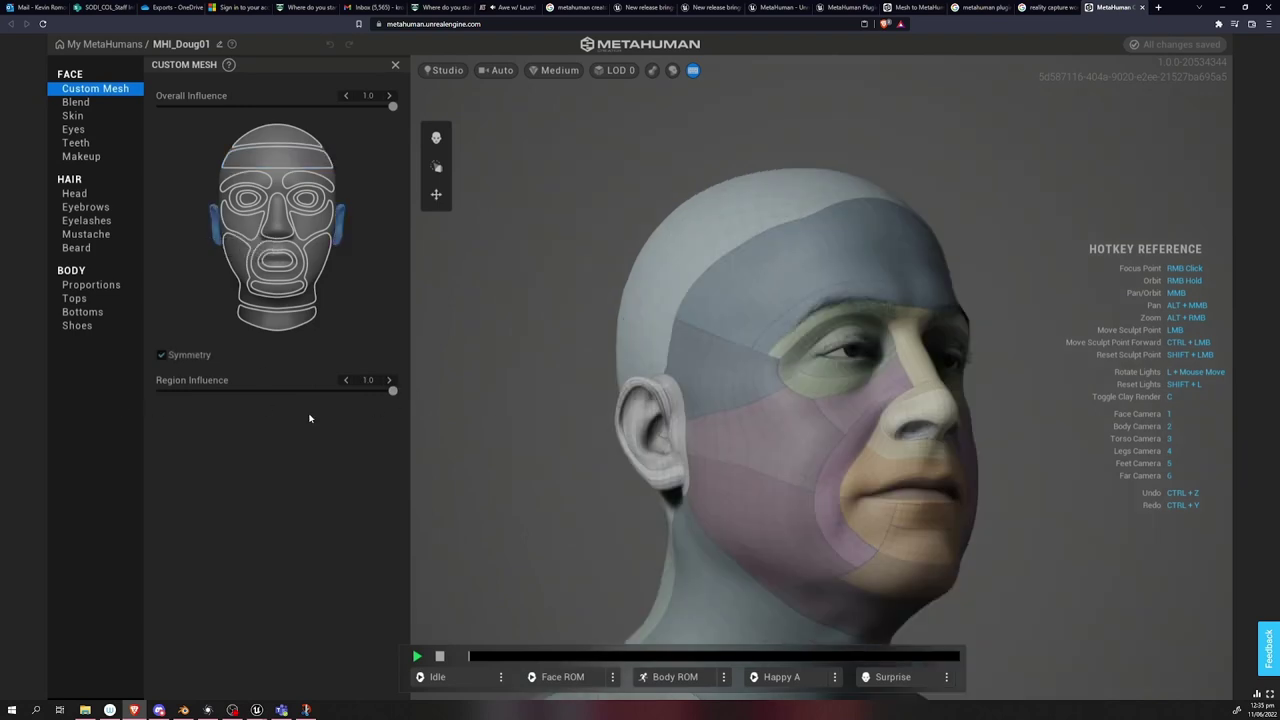
Dress the character in the Crewneck T-shirt and Slacks.
{"action": "left_click", "coordinate": [91, 285]}
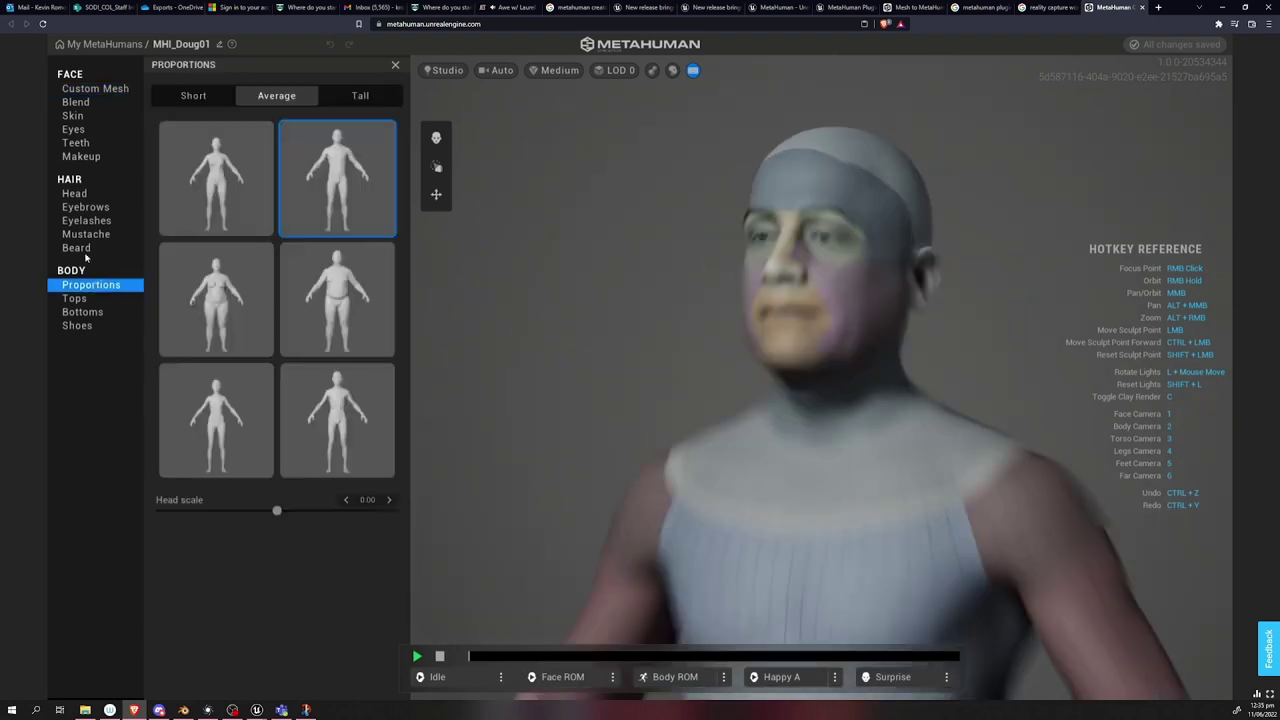
{"action": "left_click", "coordinate": [74, 298]}
{"action": "left_click", "coordinate": [276, 305]}
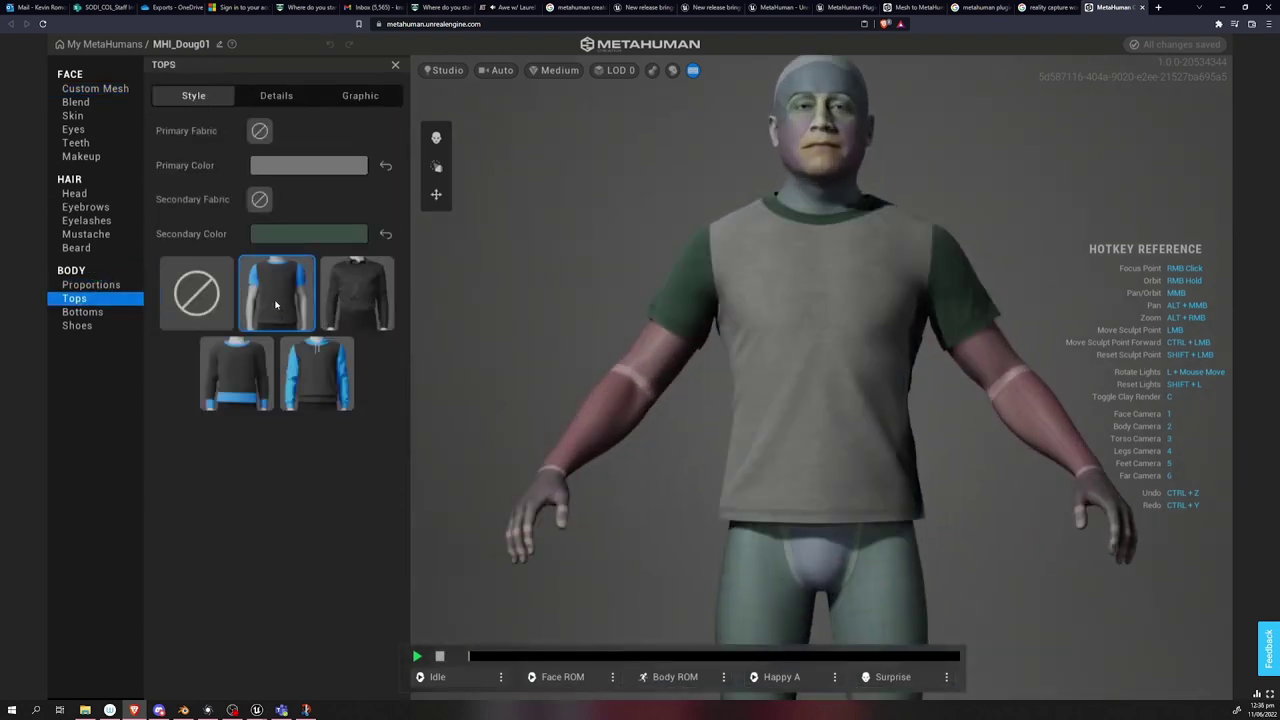
{"action": "left_click", "coordinate": [82, 312]}
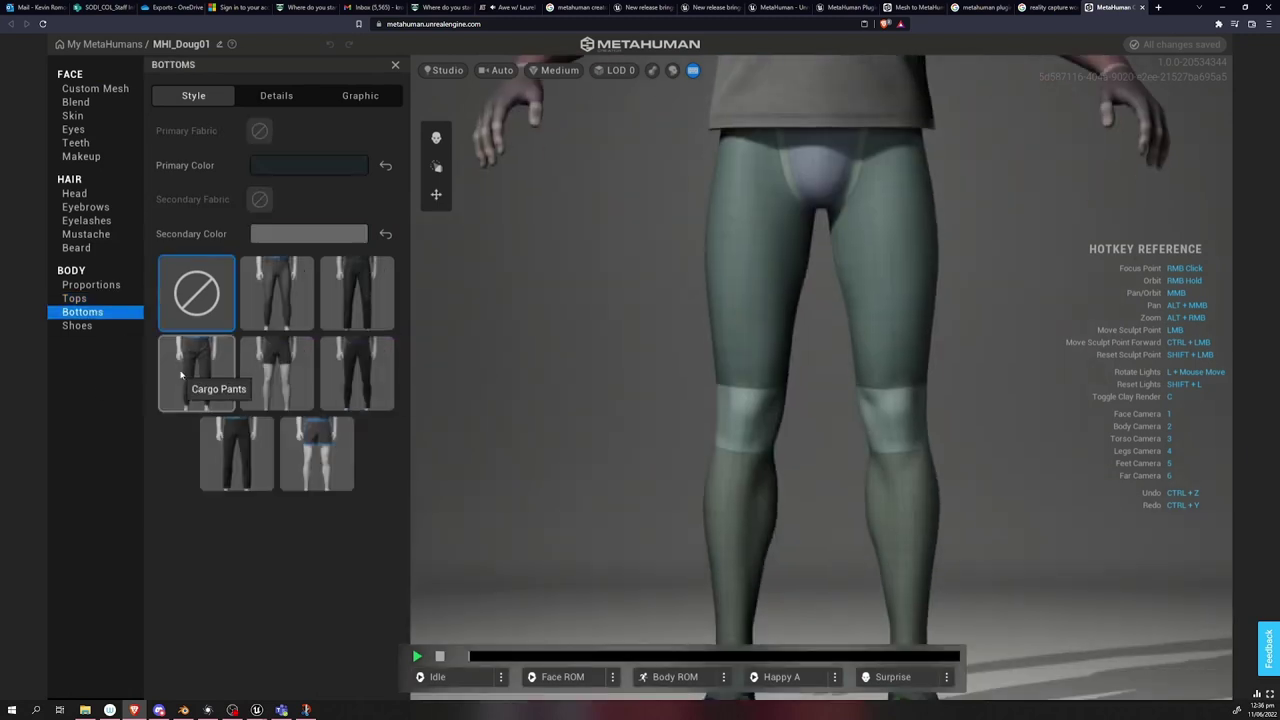
{"action": "left_click", "coordinate": [276, 300]}
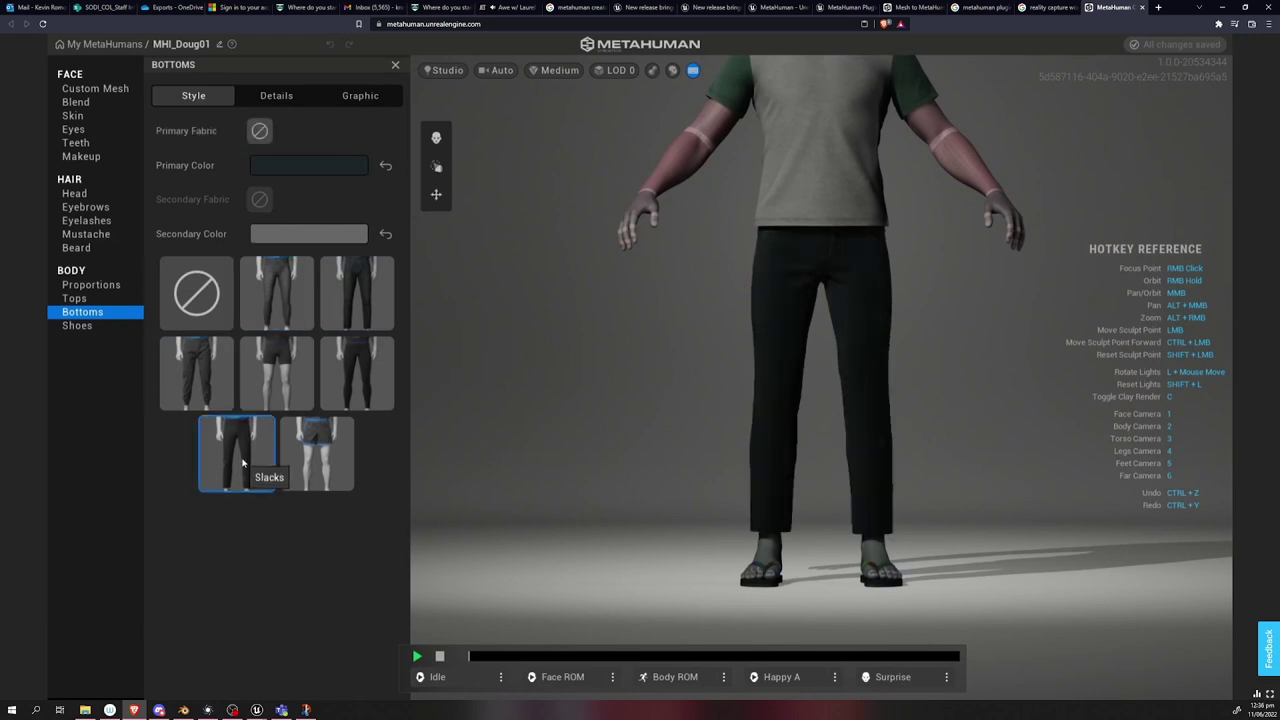
{"action": "left_click", "coordinate": [241, 450]}
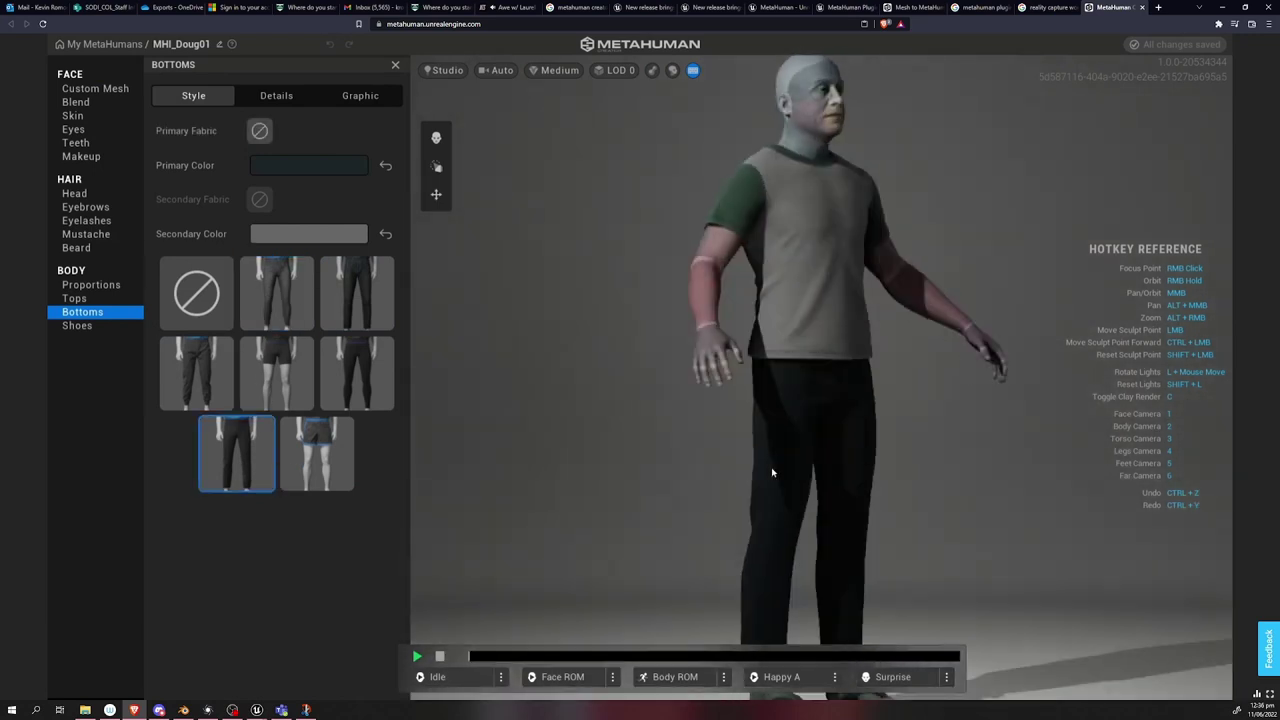
{"action": "scroll", "coordinate": [753, 527], "scroll_direction": "up", "scroll_amount": 5}
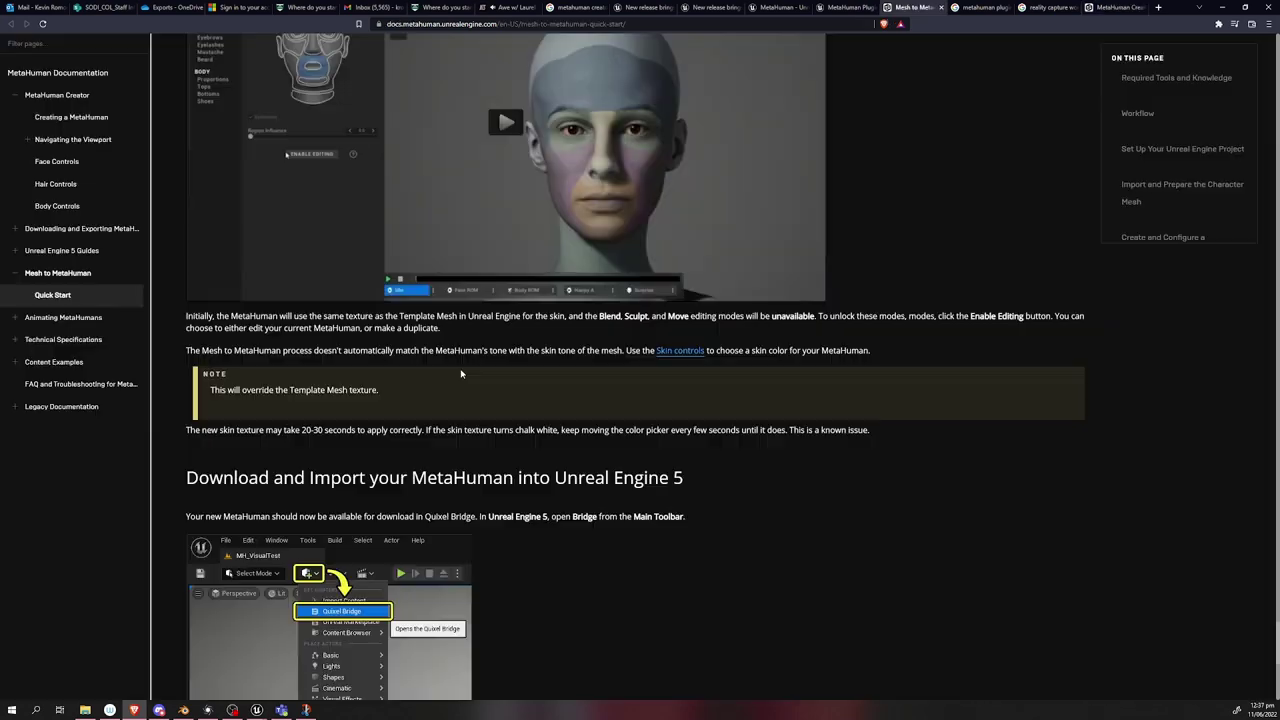
Read the Skin controls part of the Face Controls docs, then return to MetaHuman Creator.
{"action": "left_click", "coordinate": [681, 352]}
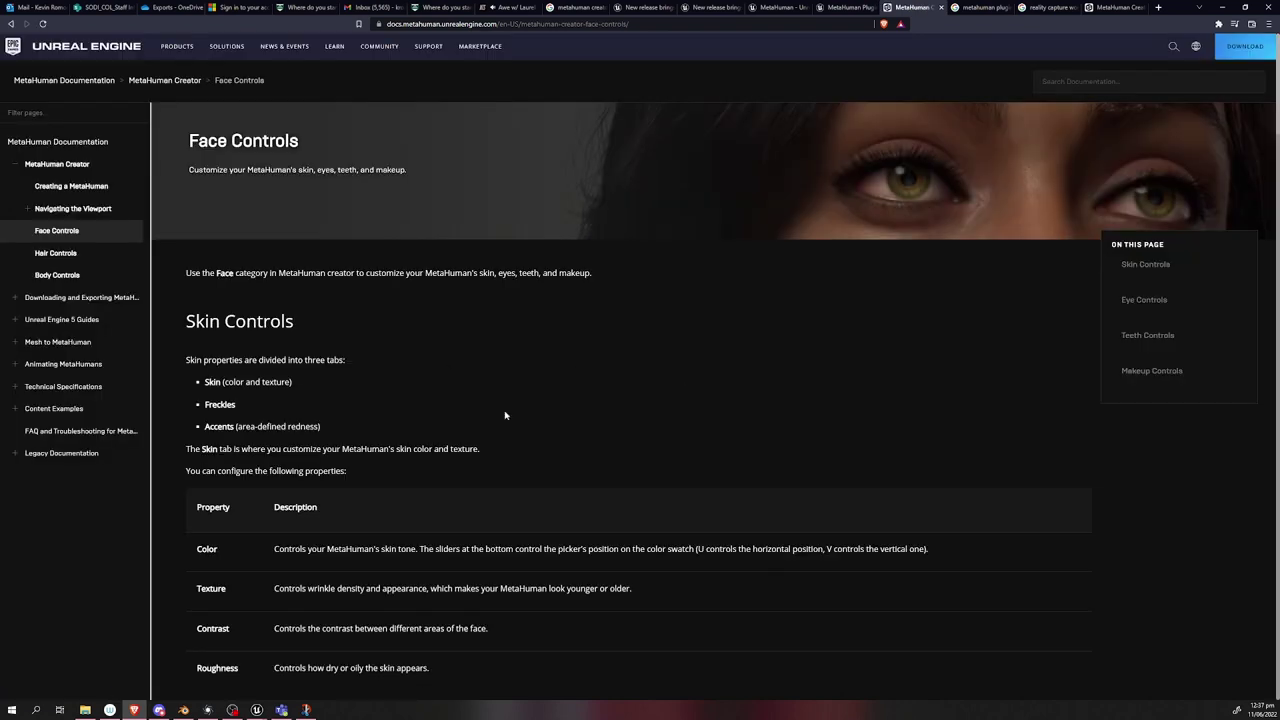
{"action": "scroll", "coordinate": [505, 415], "scroll_direction": "down", "scroll_amount": 2}
{"action": "scroll", "coordinate": [468, 465], "scroll_direction": "down", "scroll_amount": 10}
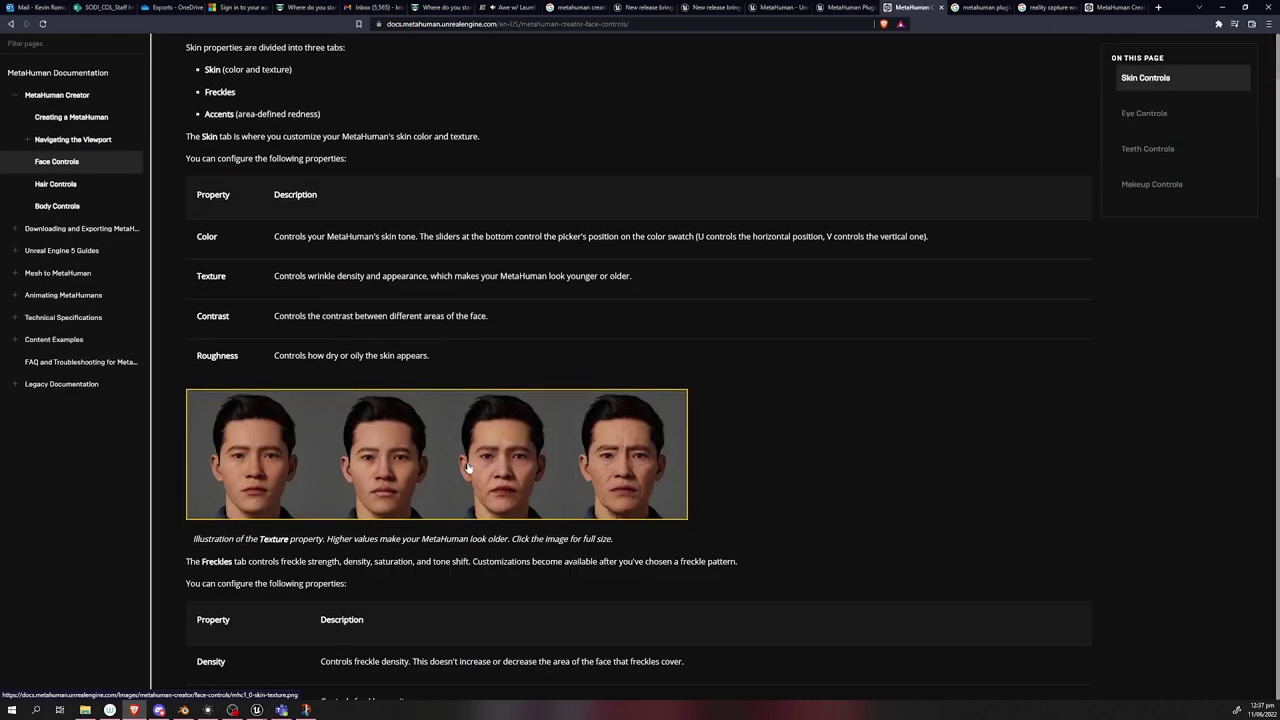
{"action": "scroll", "coordinate": [468, 465], "scroll_direction": "down", "scroll_amount": 5}
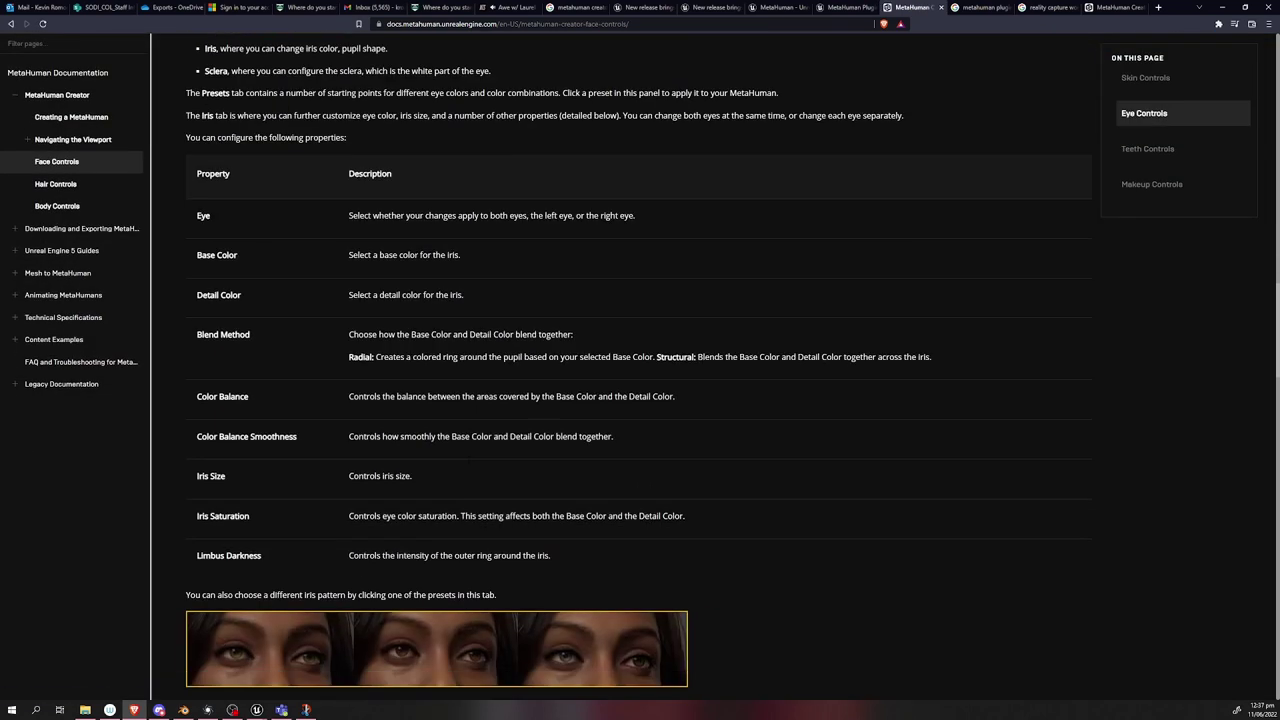
{"action": "key", "text": "alt+Left"}
{"action": "scroll", "coordinate": [581, 421], "scroll_direction": "up", "scroll_amount": 4}
{"action": "scroll", "coordinate": [581, 421], "scroll_direction": "down", "scroll_amount": 1}
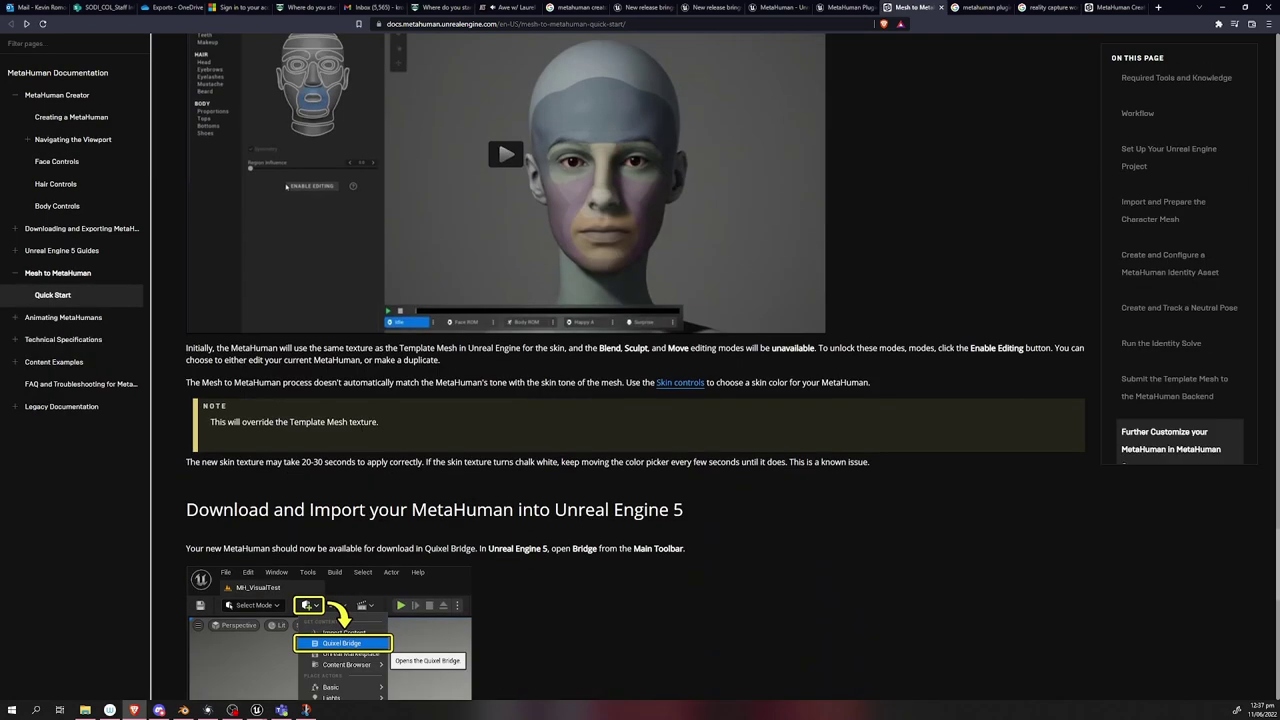
{"action": "key", "text": "ctrl+9"}
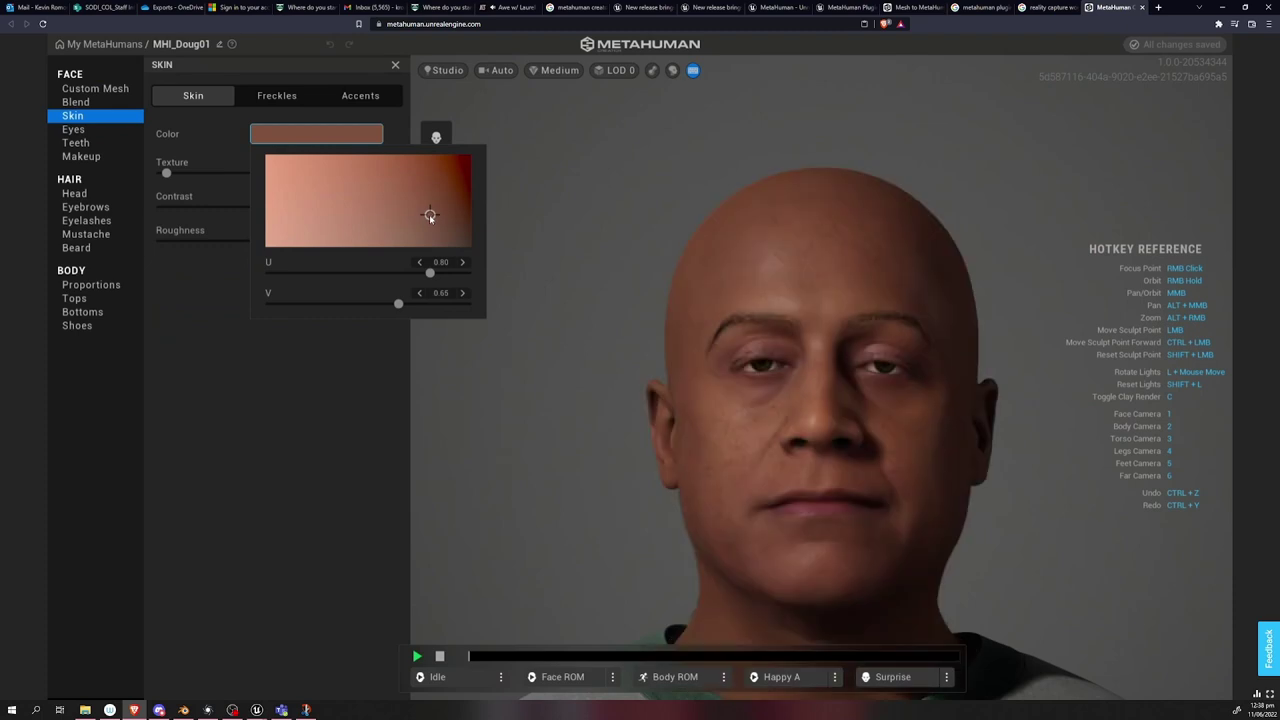
Pick a lighter skin tone, glancing over the Freckles and Accents settings.
{"action": "left_click", "coordinate": [328, 216]}
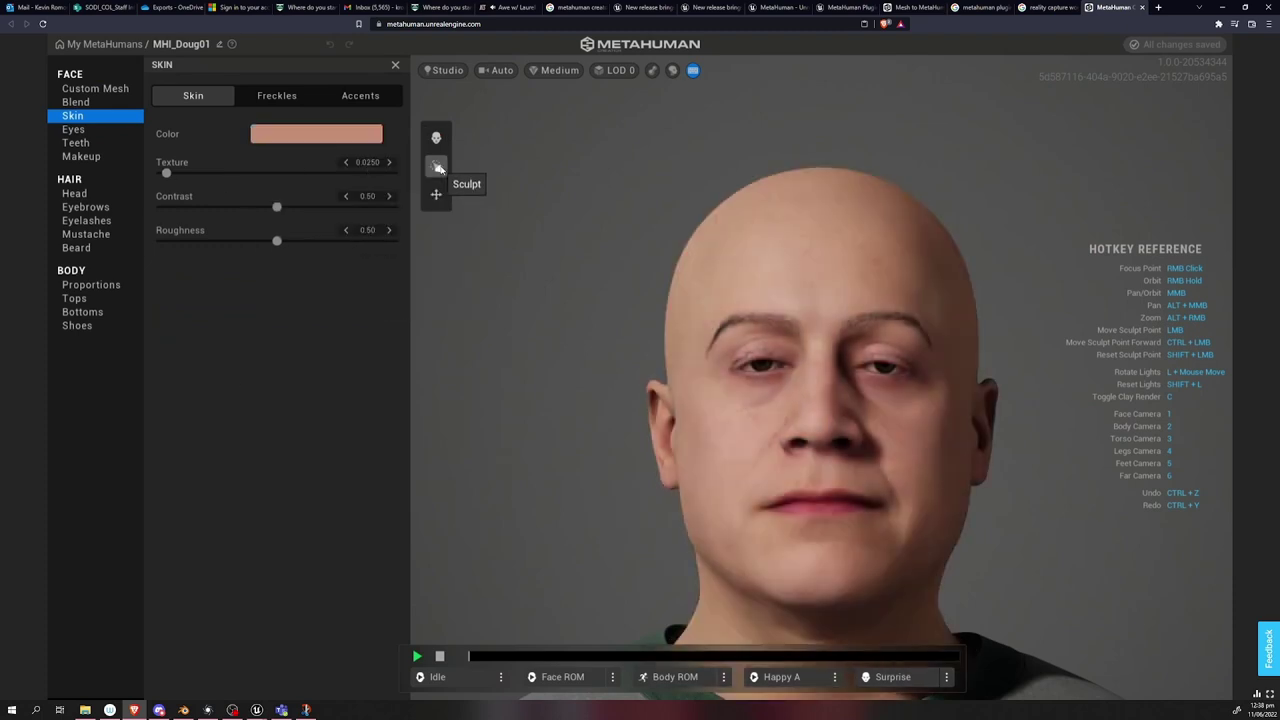
{"action": "left_click", "coordinate": [277, 95]}
{"action": "left_click", "coordinate": [360, 95]}
{"action": "left_click", "coordinate": [193, 95]}
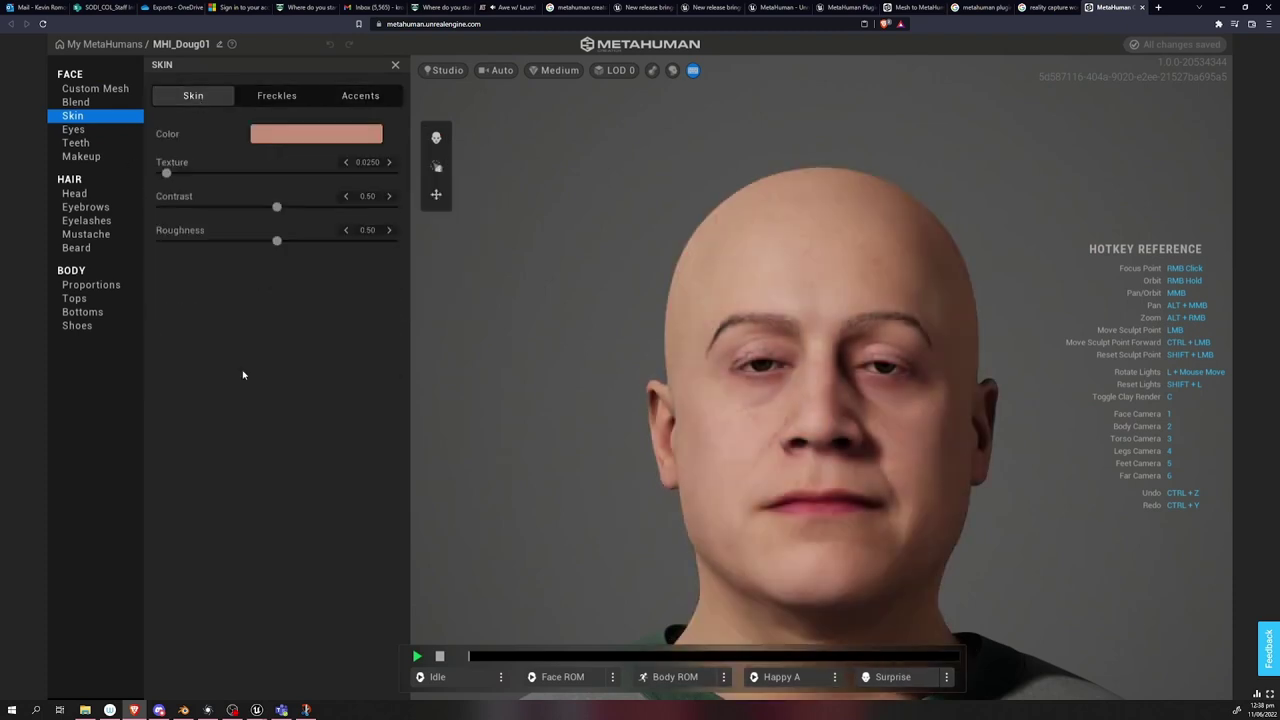
Give the character Medium Scraggly eyebrows, browse mustache styles, and apply Outdoor lighting.
{"action": "left_click", "coordinate": [74, 130]}
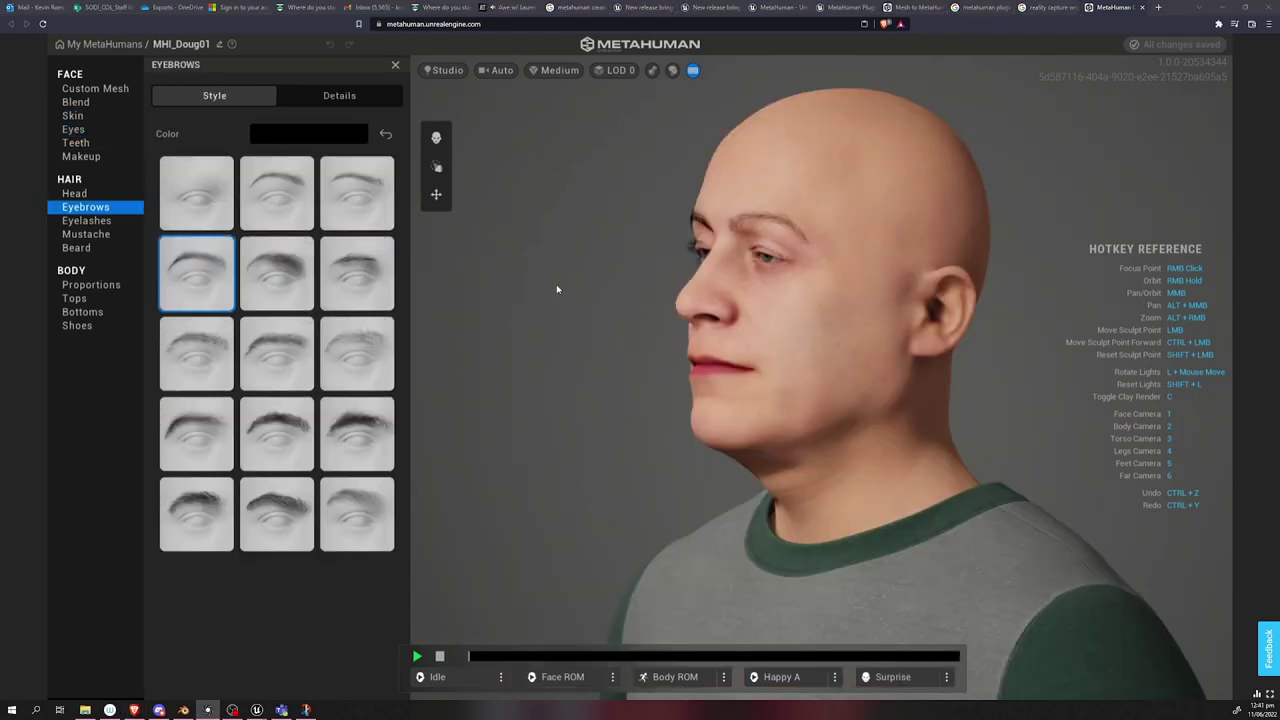
{"action": "left_click", "coordinate": [352, 348]}
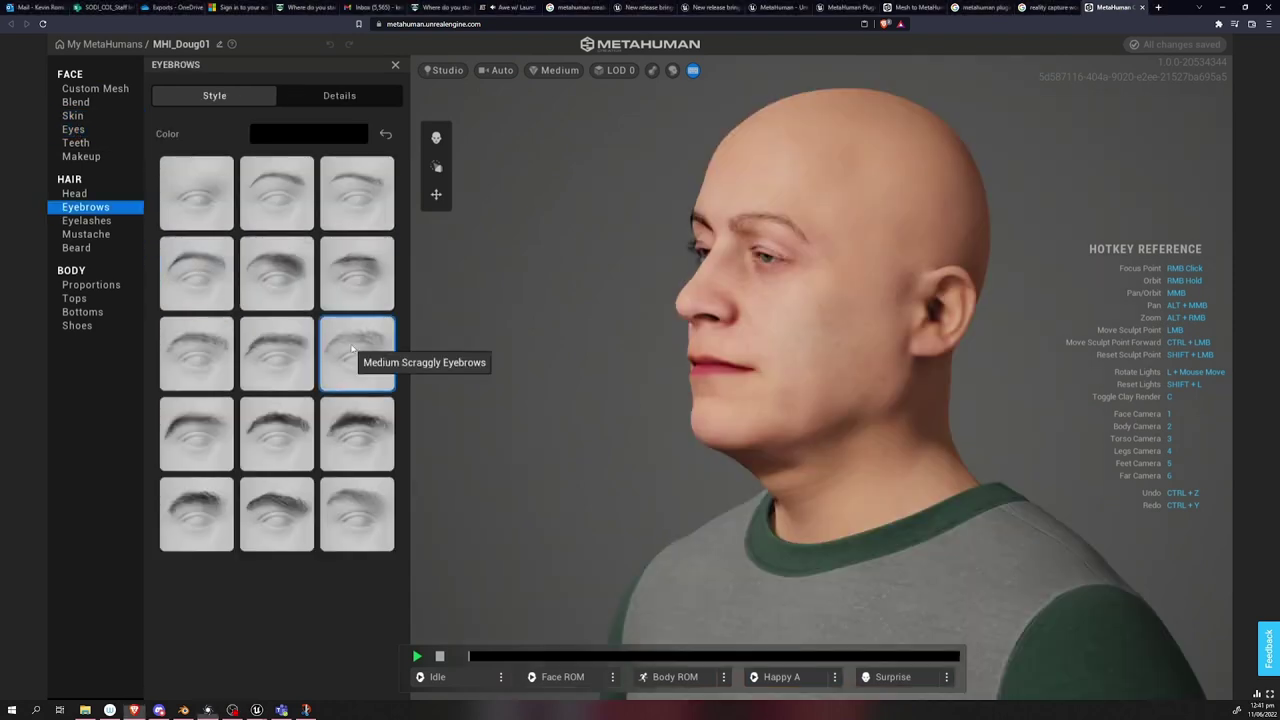
{"action": "left_click", "coordinate": [339, 95]}
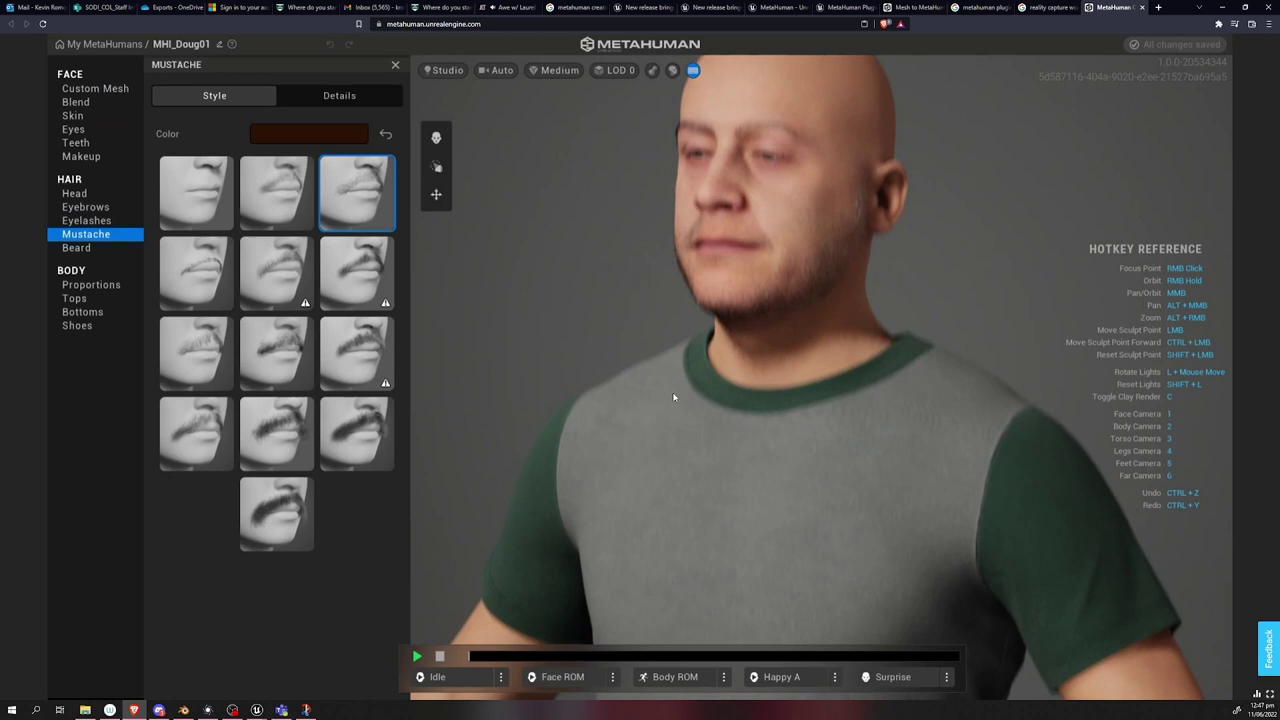
{"action": "left_click", "coordinate": [675, 677]}
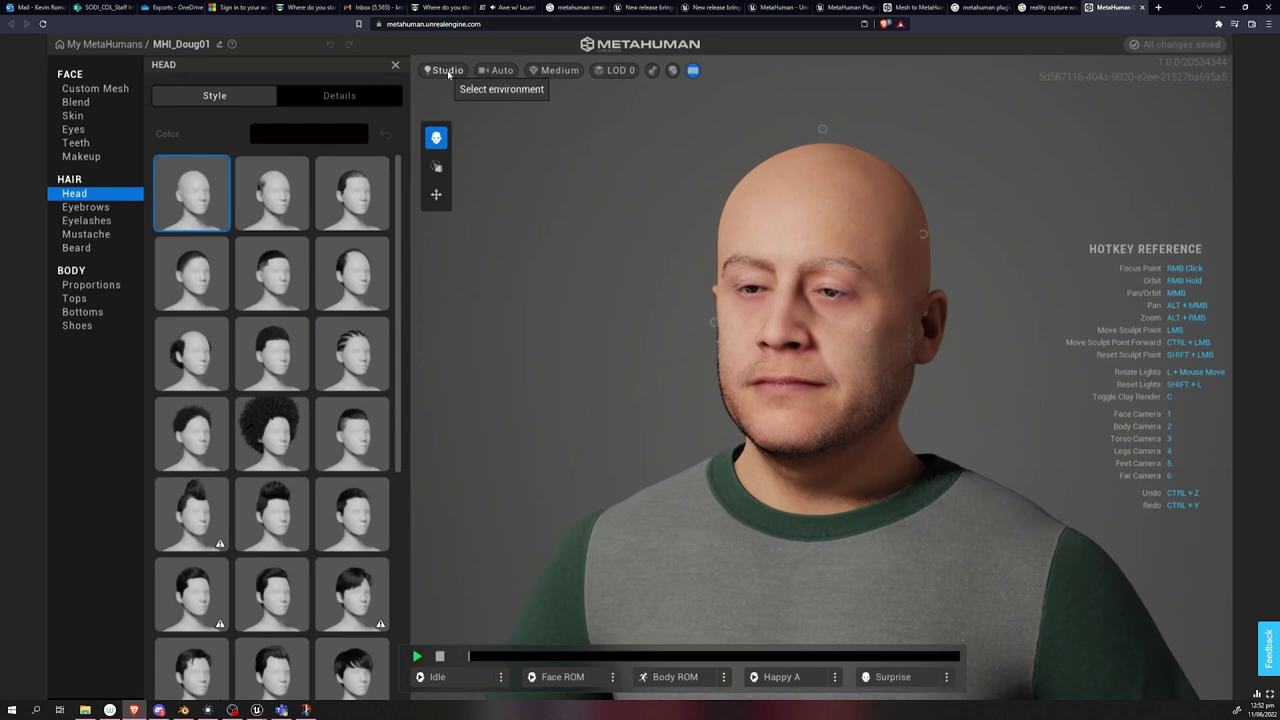
{"action": "left_click", "coordinate": [448, 72]}
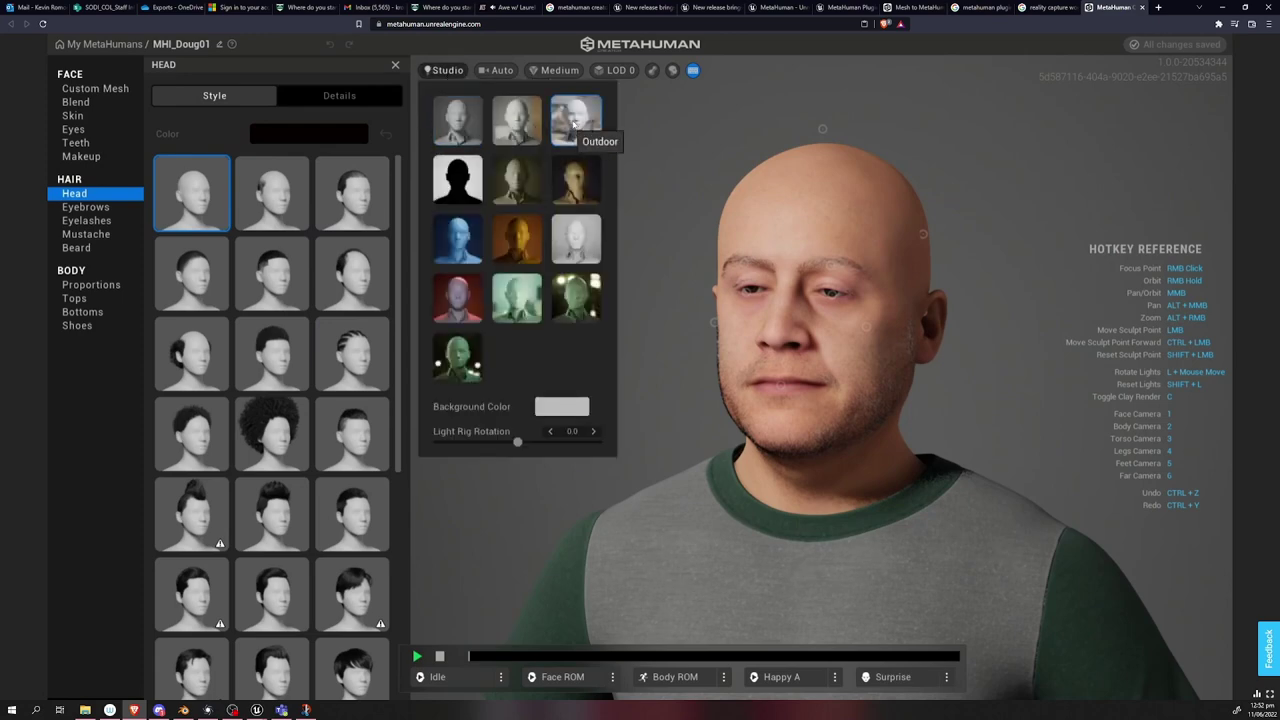
{"action": "left_click", "coordinate": [576, 120]}
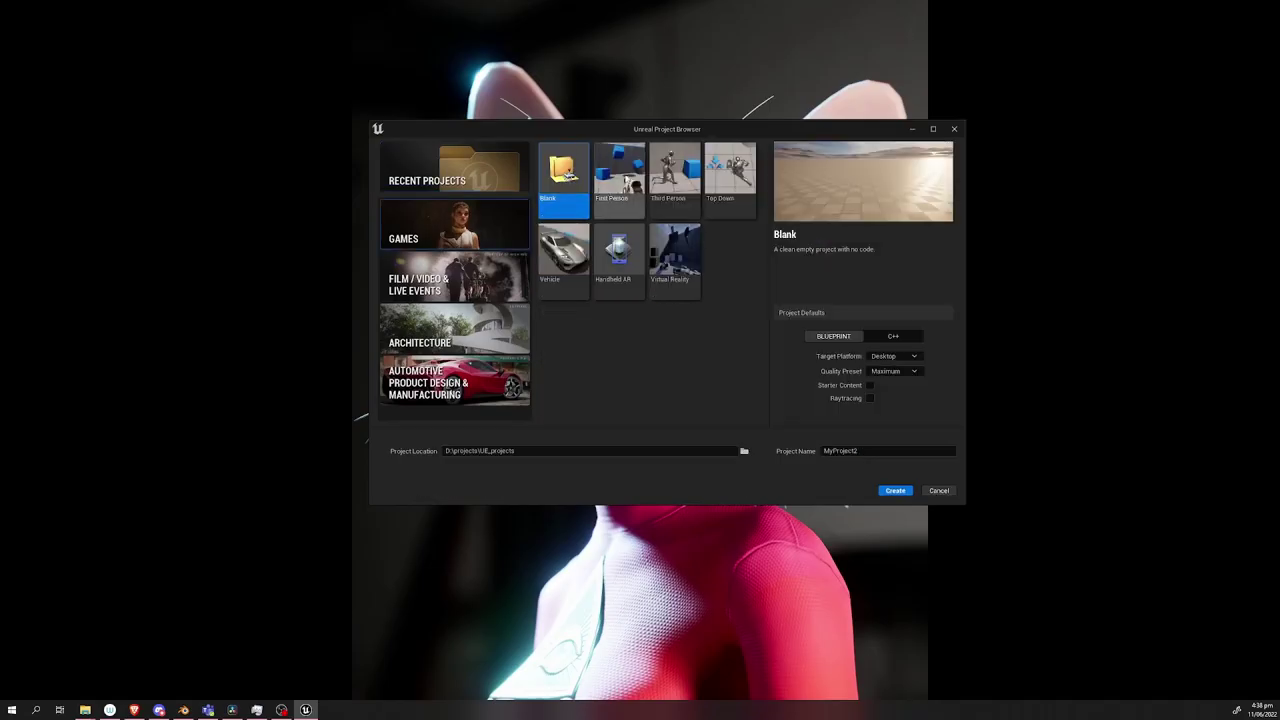
Create the Third Person project MHMeshTestProj and add MHI_DOUG01 to it from Bridge.
{"action": "left_click", "coordinate": [675, 175]}
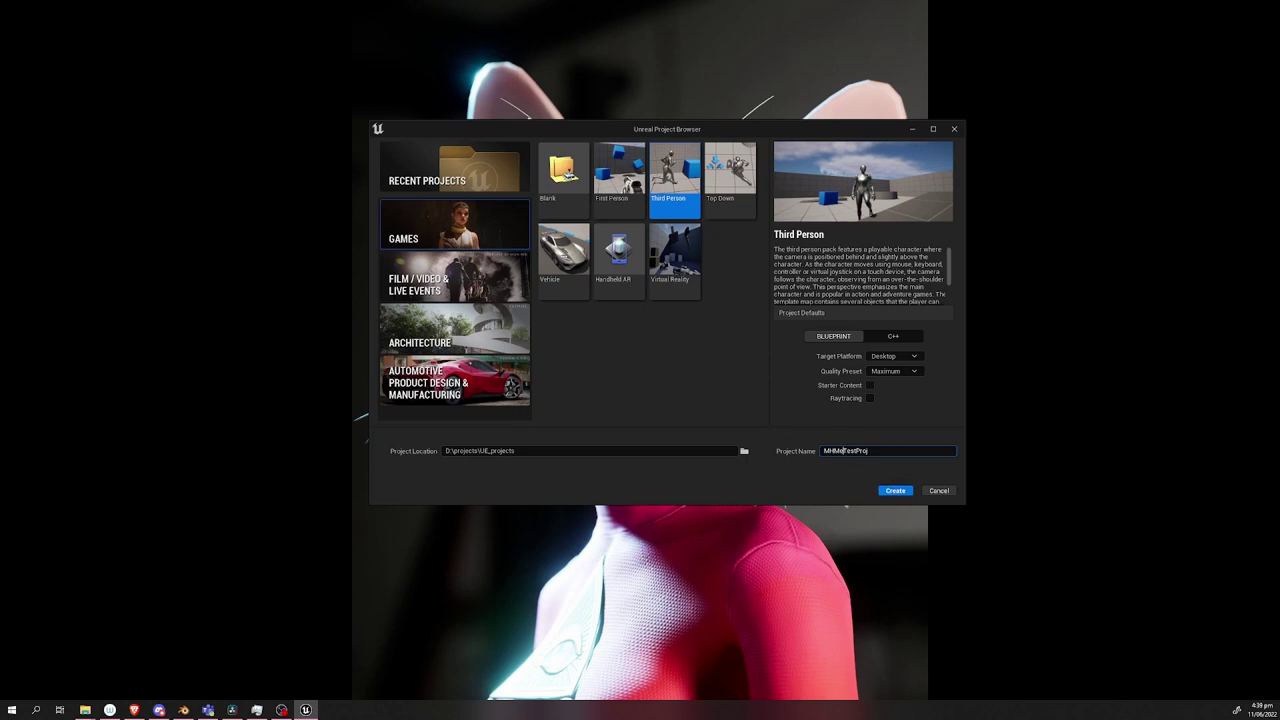
{"action": "left_click", "coordinate": [895, 490]}
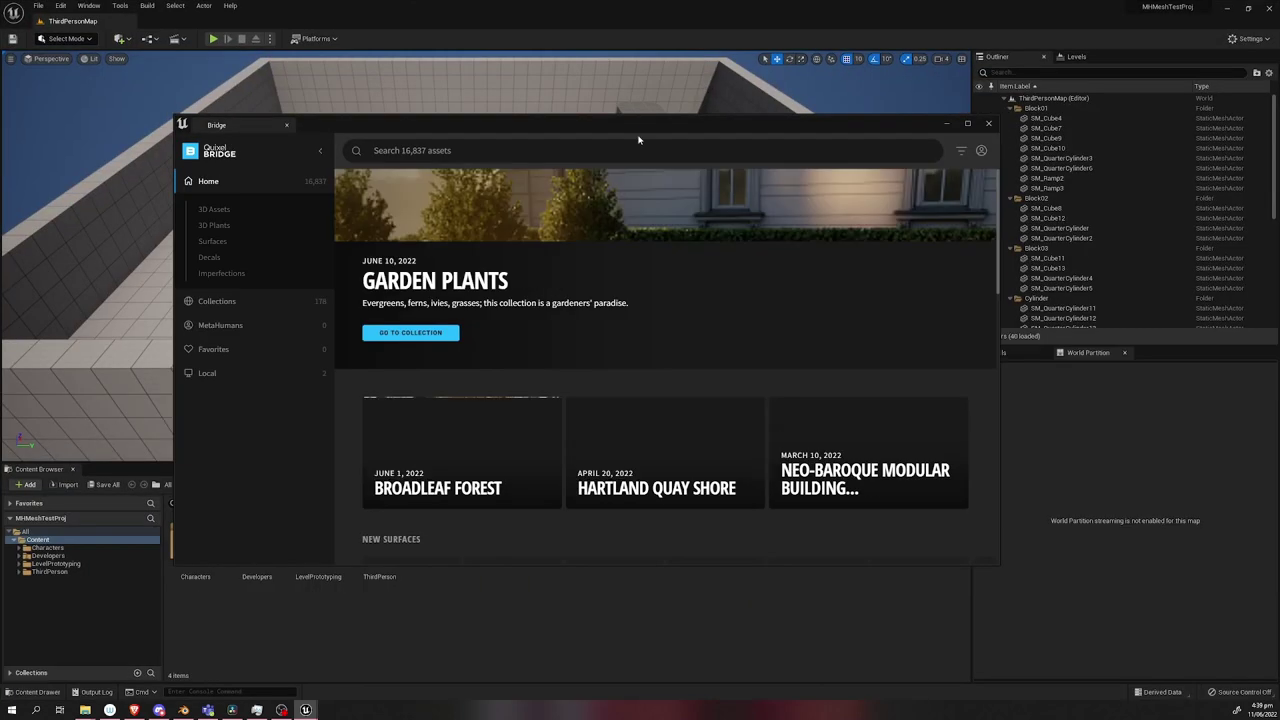
{"action": "left_click", "coordinate": [209, 330]}
{"action": "left_click", "coordinate": [421, 262]}
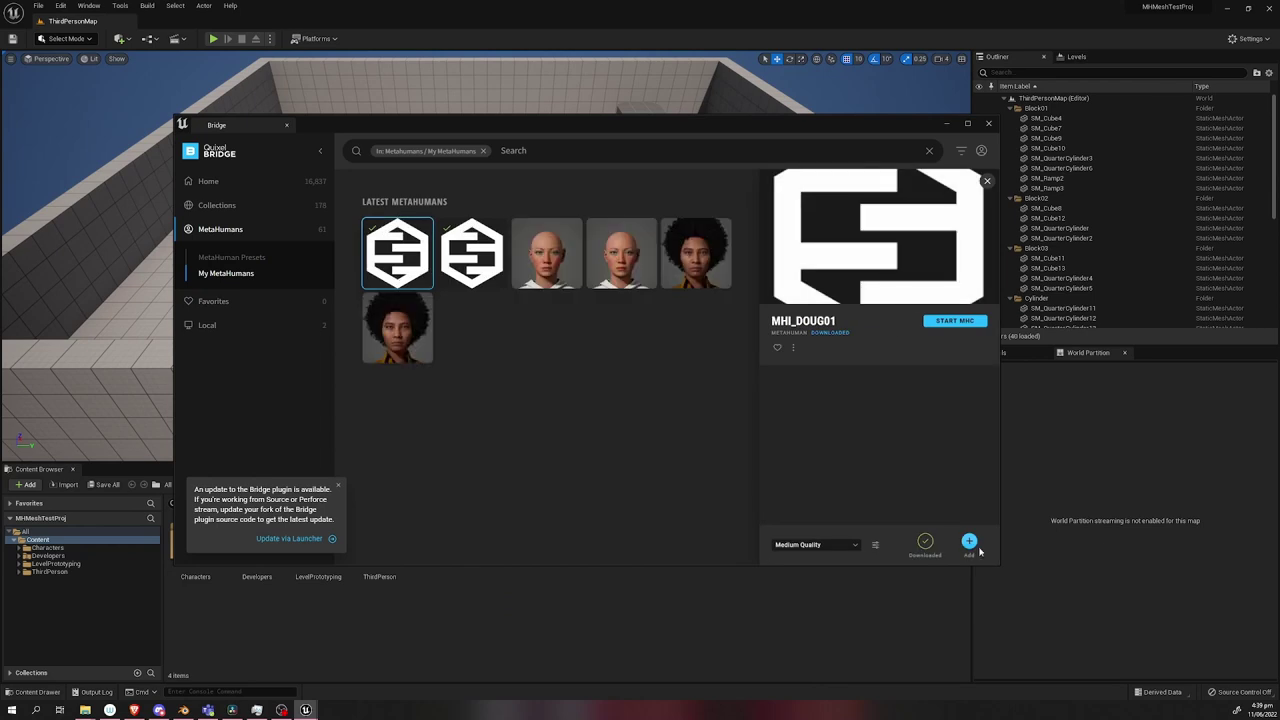
{"action": "left_click", "coordinate": [968, 543]}
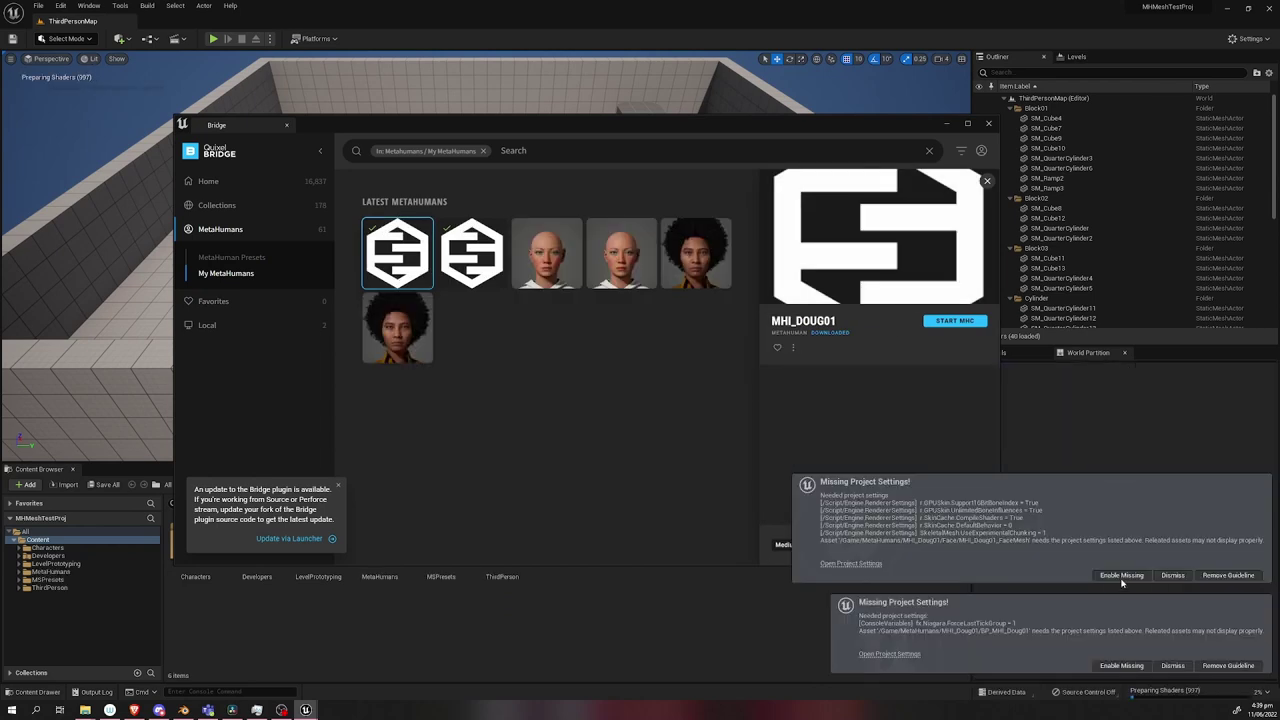
{"action": "left_click", "coordinate": [948, 124]}
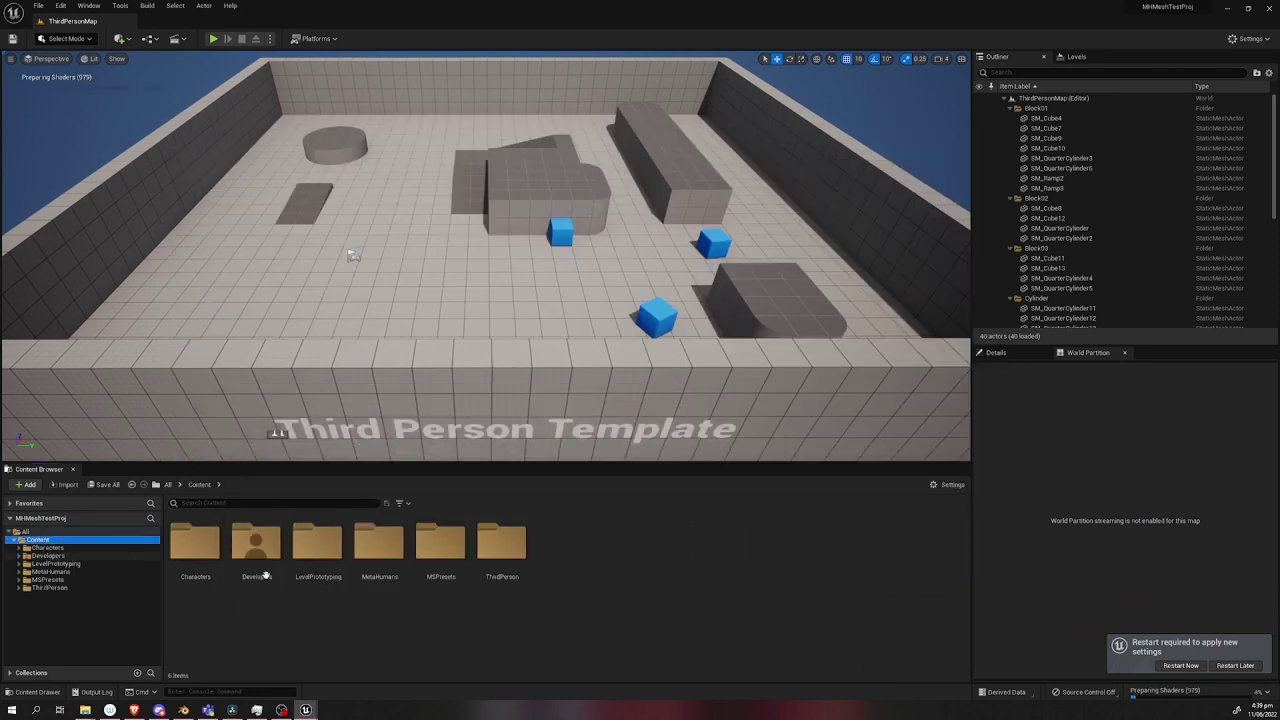
Create a 'Levels' folder under Content and open it.
{"action": "right_click", "coordinate": [636, 584]}
{"action": "left_click", "coordinate": [665, 316]}
{"action": "type", "text": "Levels"}
{"action": "key", "text": "Return"}
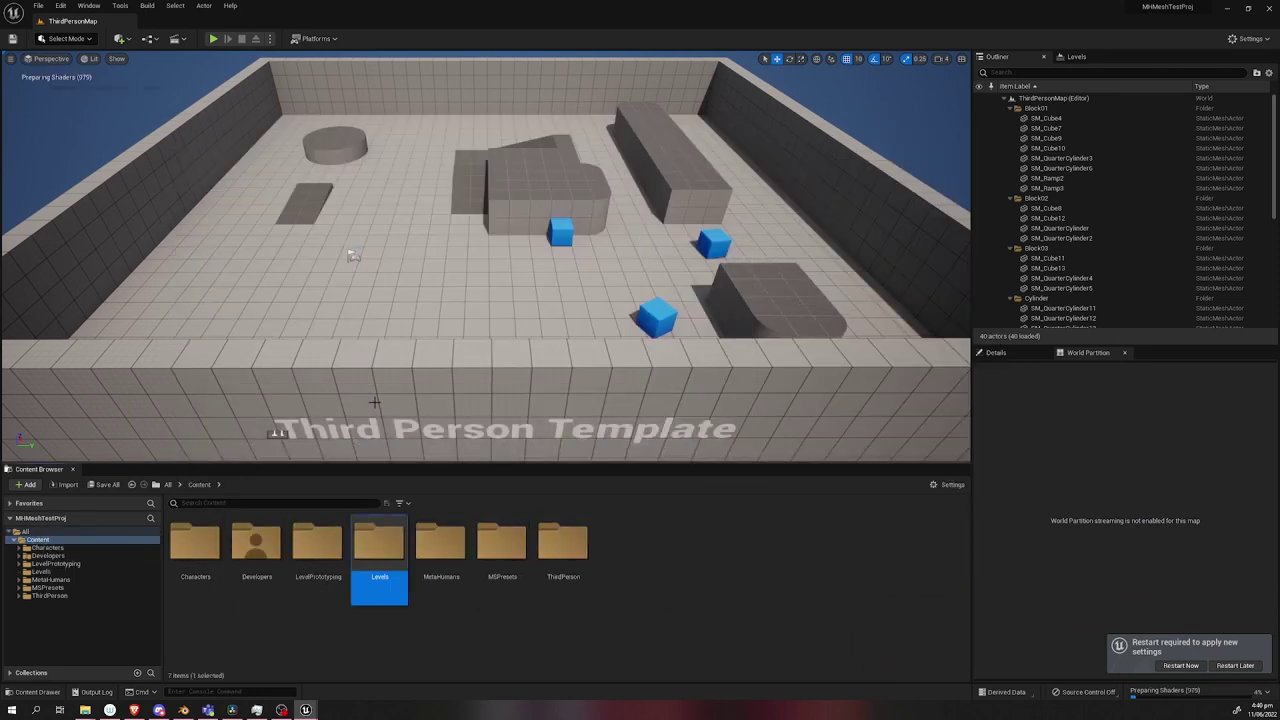
{"action": "double_click", "coordinate": [502, 545]}
Create a new Open World level and save it as 'MHTestMap' in Levels.
{"action": "left_click", "coordinate": [38, 5]}
{"action": "left_click", "coordinate": [60, 32]}
{"action": "double_click", "coordinate": [538, 290]}
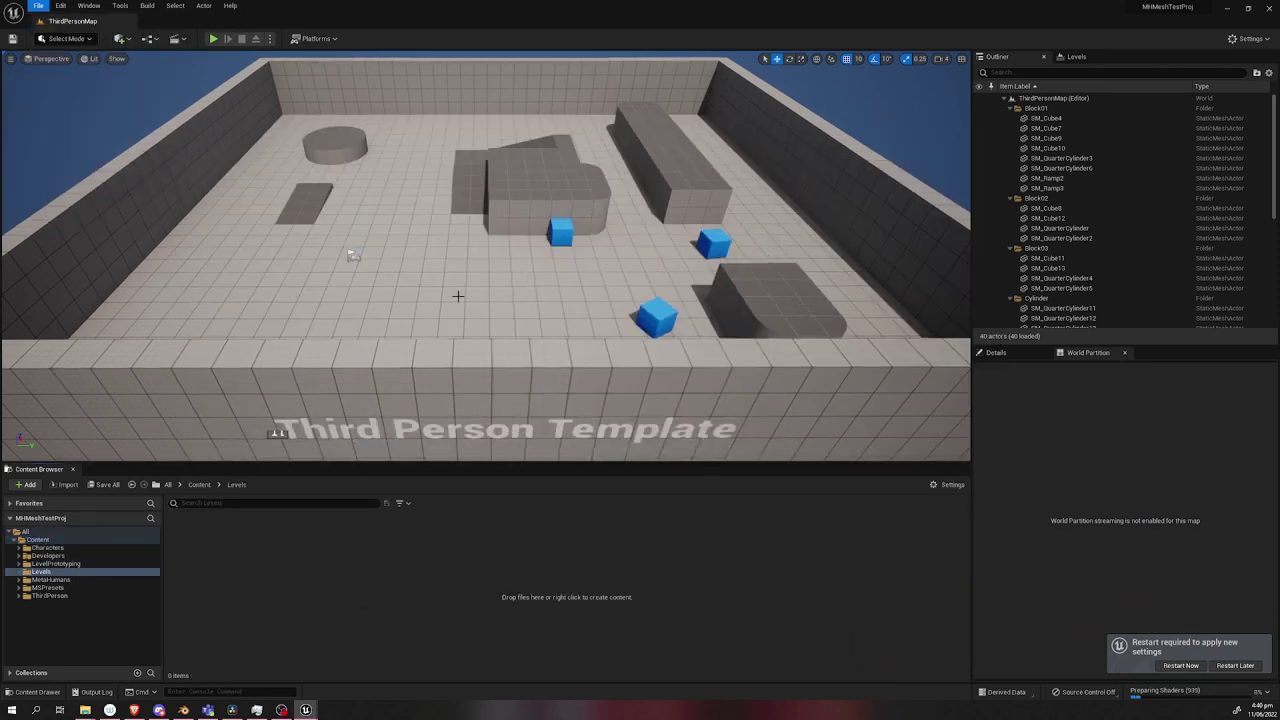
{"action": "left_click", "coordinate": [38, 5]}
{"action": "left_click", "coordinate": [70, 86]}
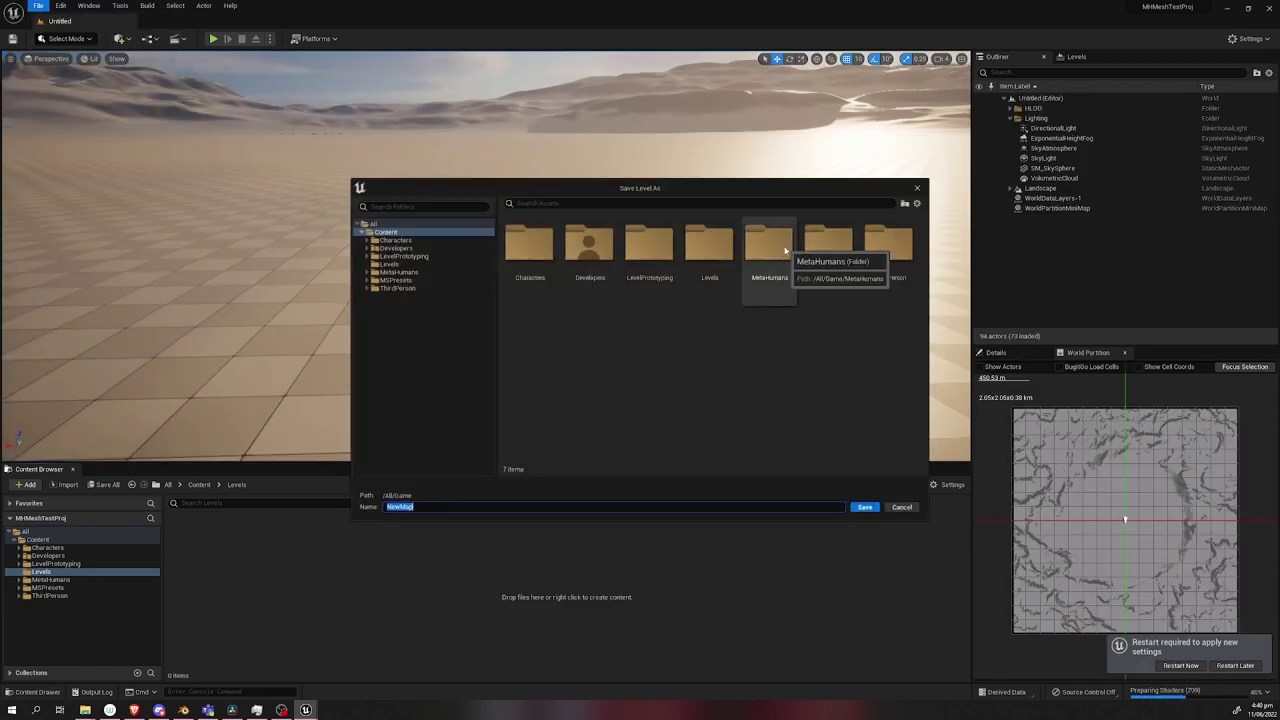
{"action": "type", "text": "MHTestMap"}
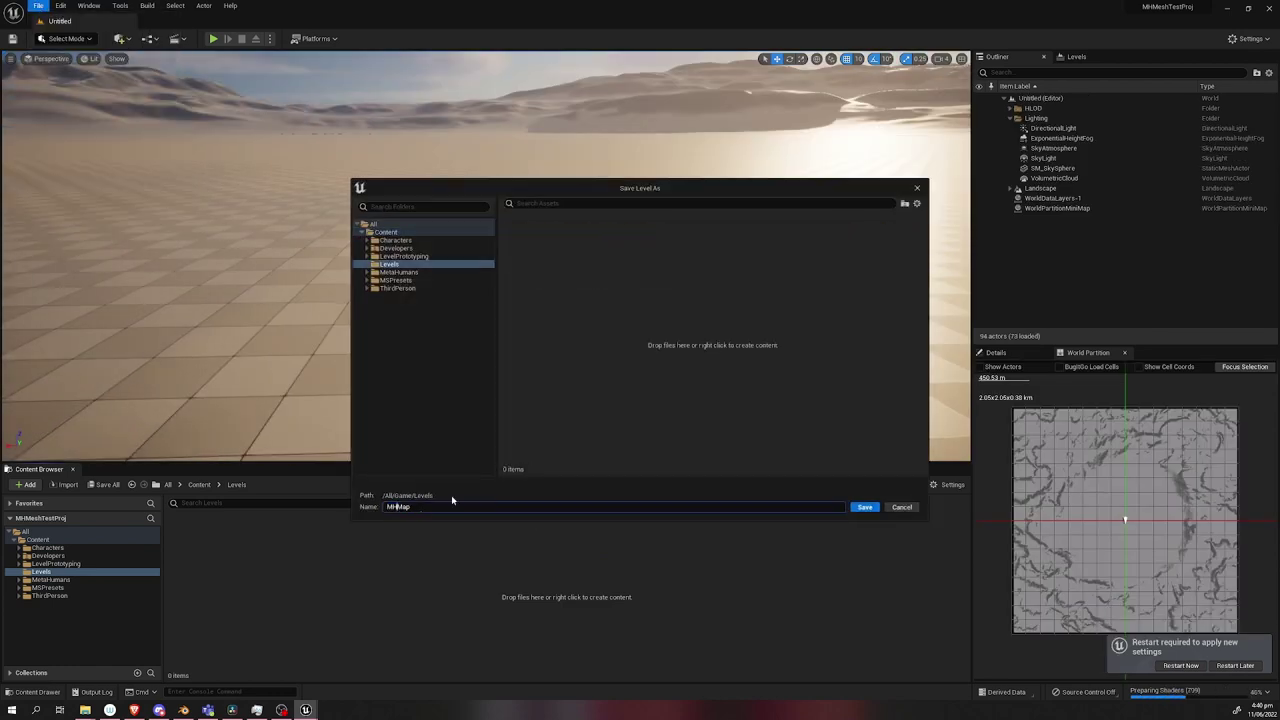
{"action": "key", "text": "Return"}
Check the game default map options in Project Settings under Maps & Modes.
{"action": "left_click", "coordinate": [1248, 38]}
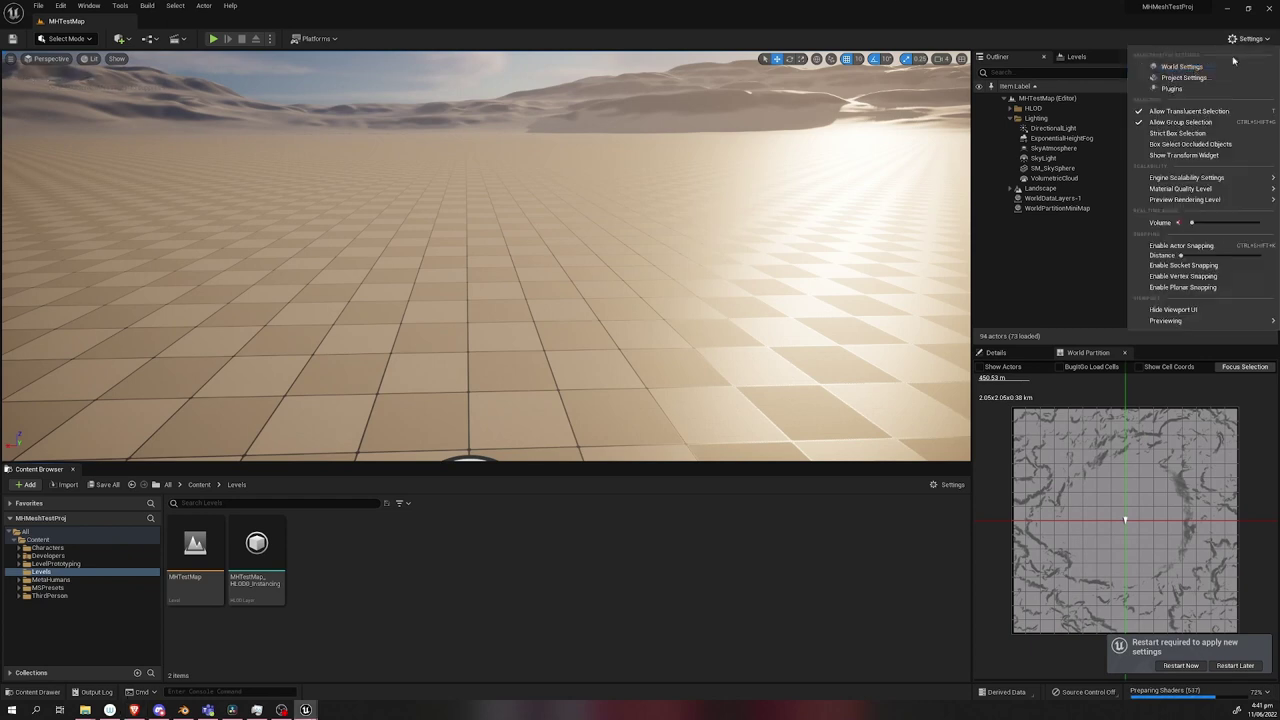
{"action": "left_click", "coordinate": [1191, 91]}
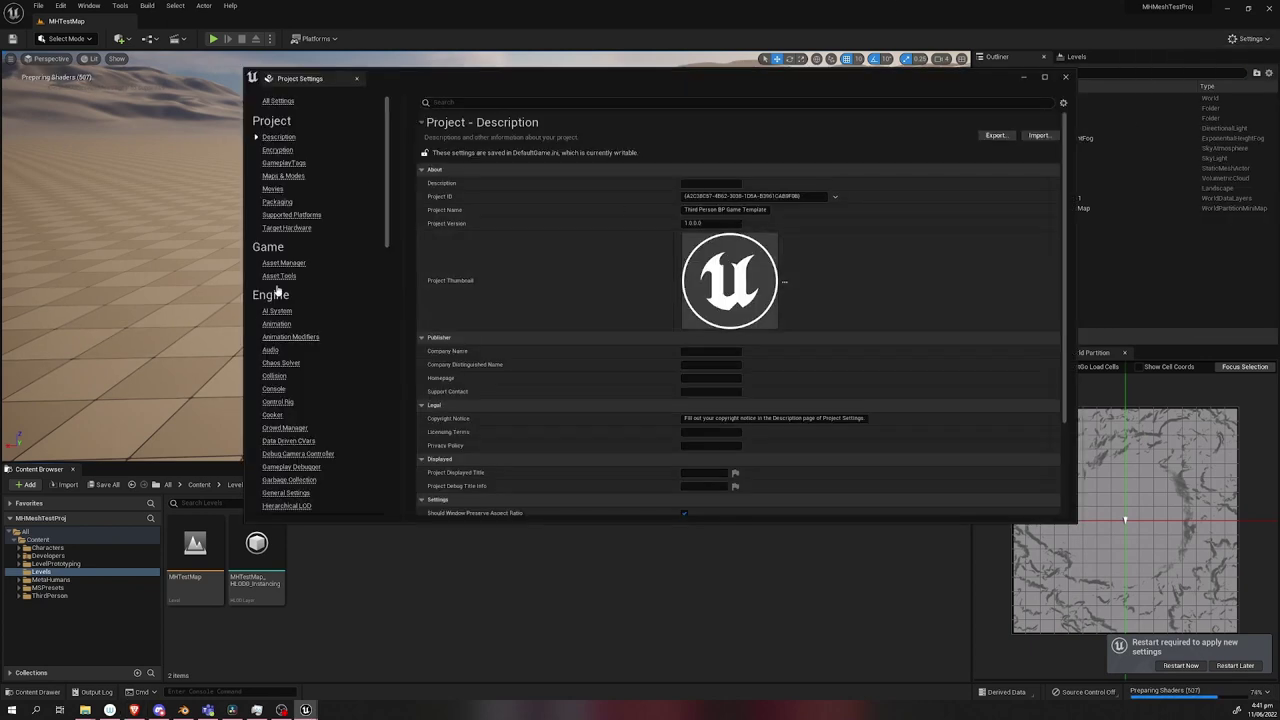
{"action": "left_click", "coordinate": [283, 175]}
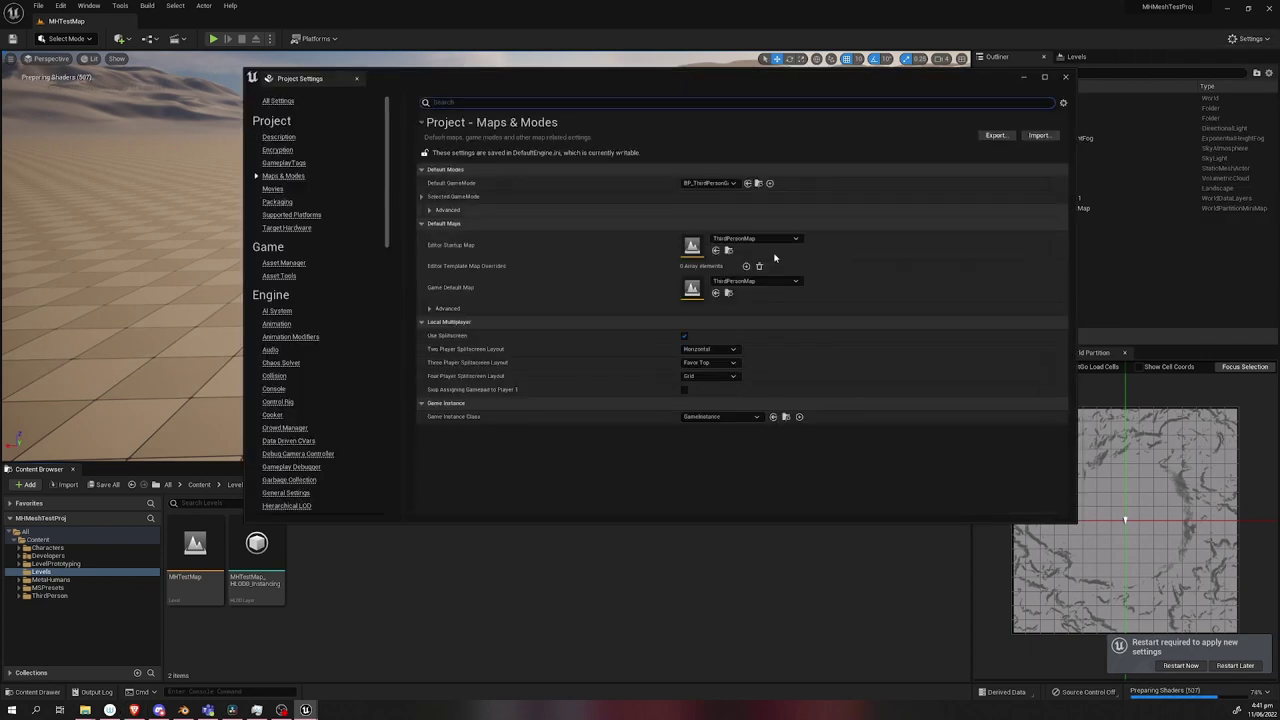
{"action": "left_click", "coordinate": [755, 281]}
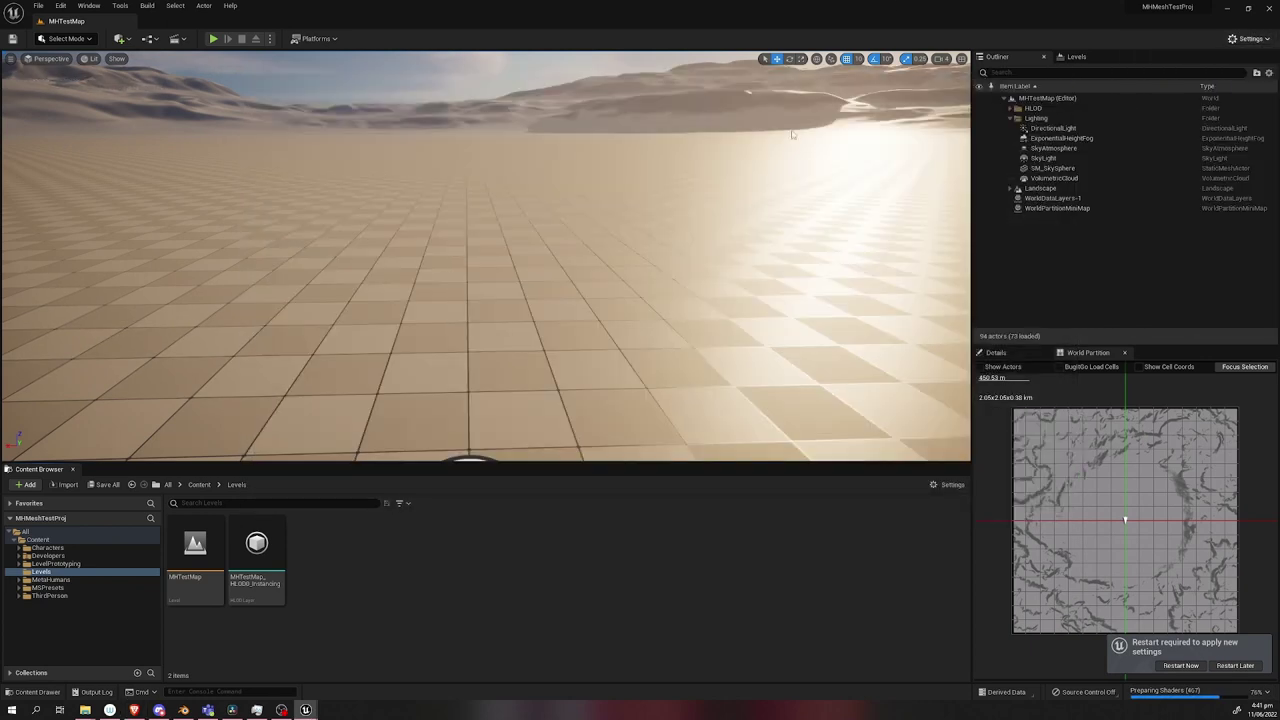
Enable the experimental MetaHuman plugin, found by searching 'metahuman'.
{"action": "type", "text": "metahu"}
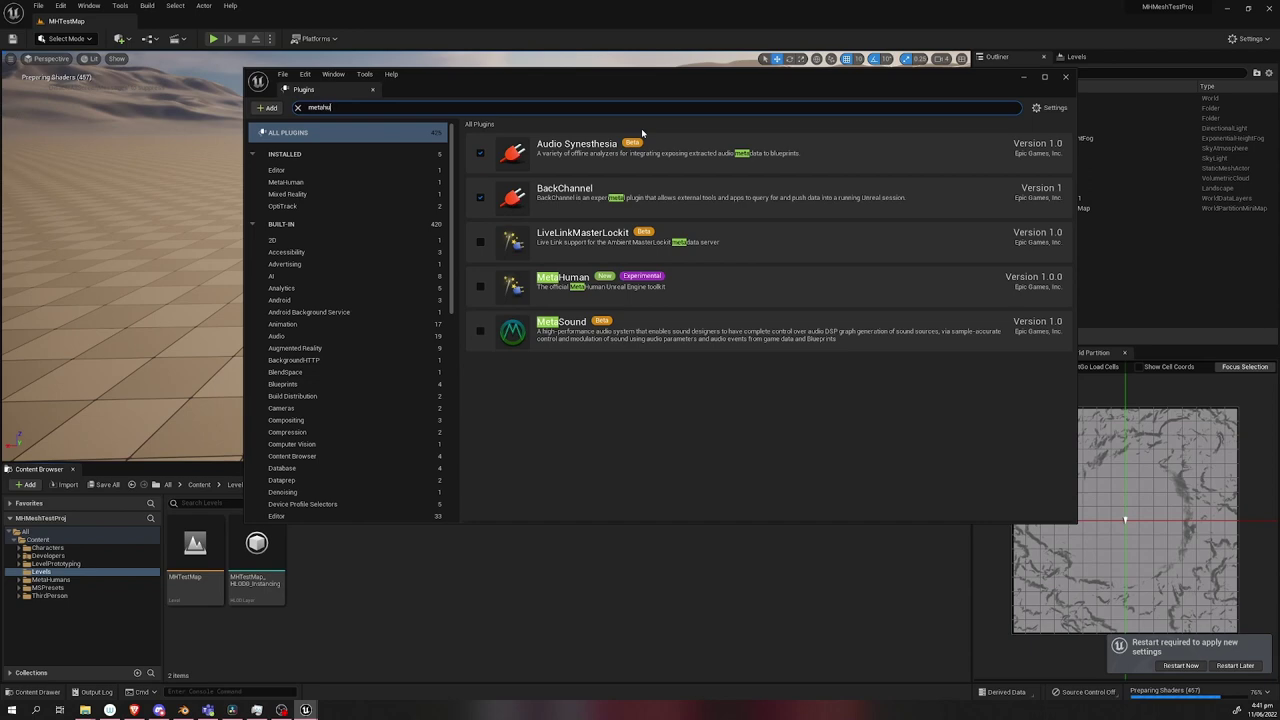
{"action": "type", "text": "man"}
{"action": "left_click", "coordinate": [480, 153]}
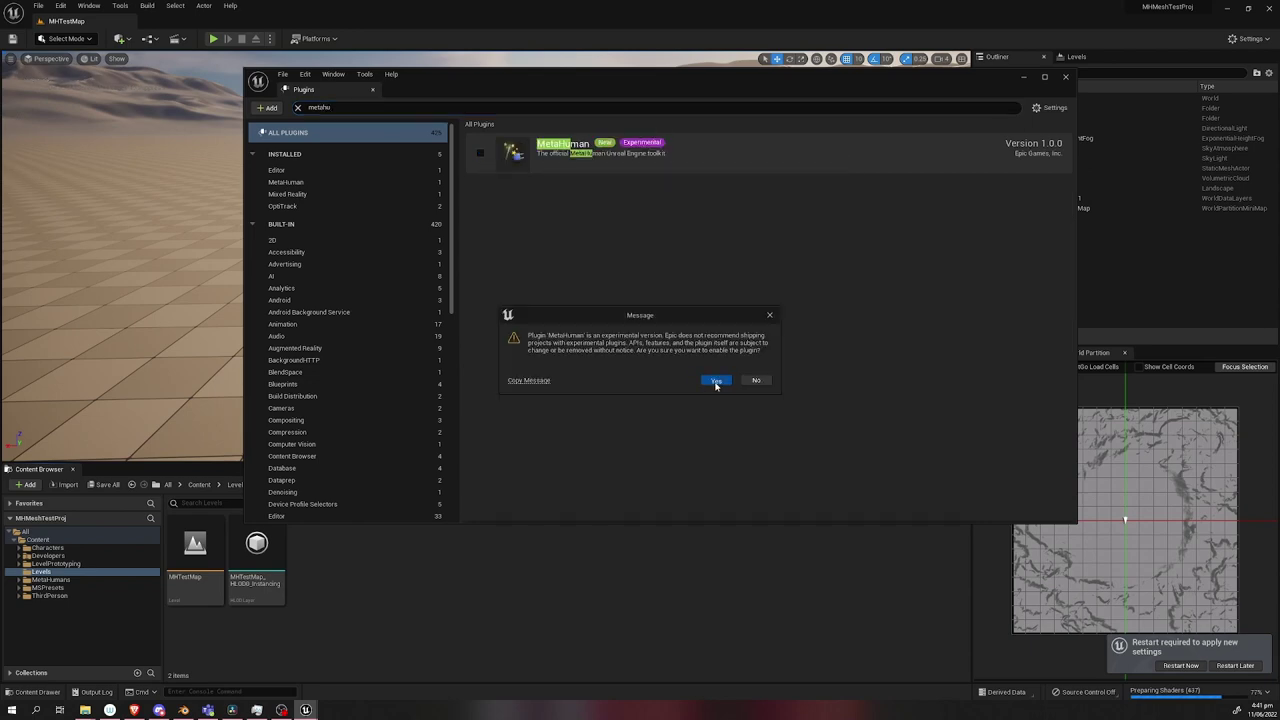
{"action": "left_click", "coordinate": [711, 380]}
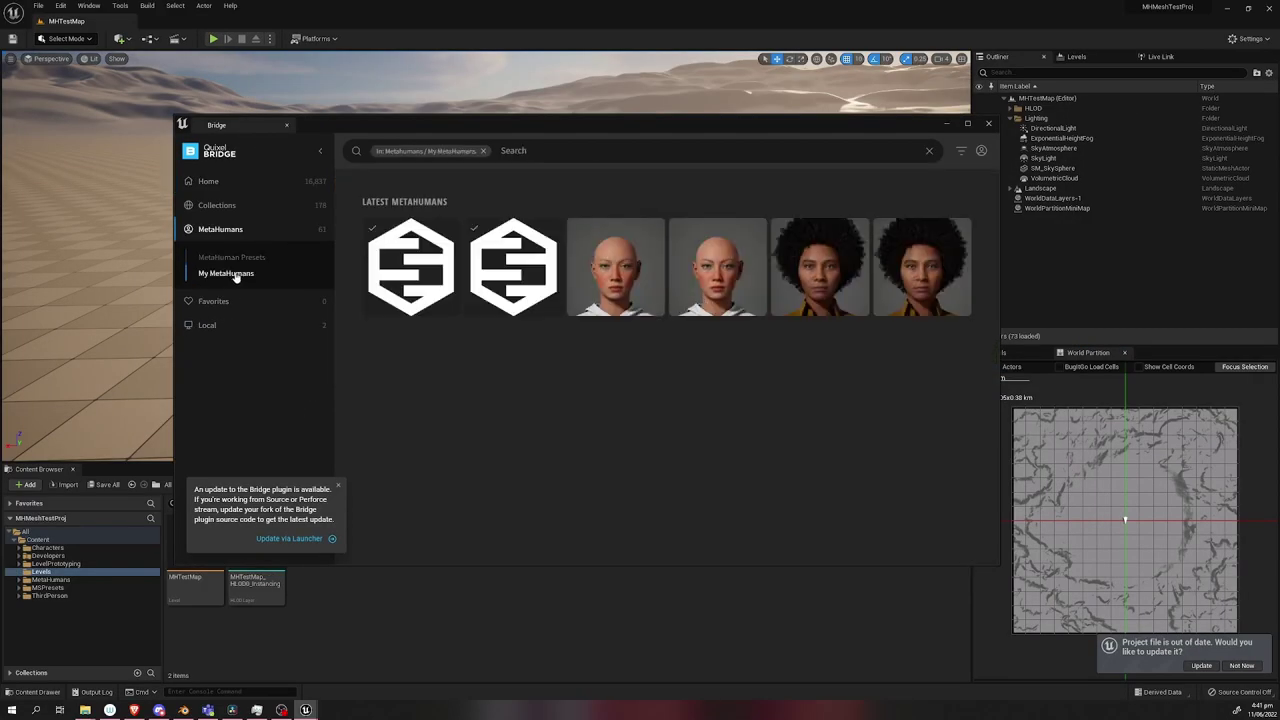
Open the BP_MHI_Doug01 blueprint from MetaHumans > MHI_Doug01, closing Bridge.
{"action": "left_click", "coordinate": [397, 252]}
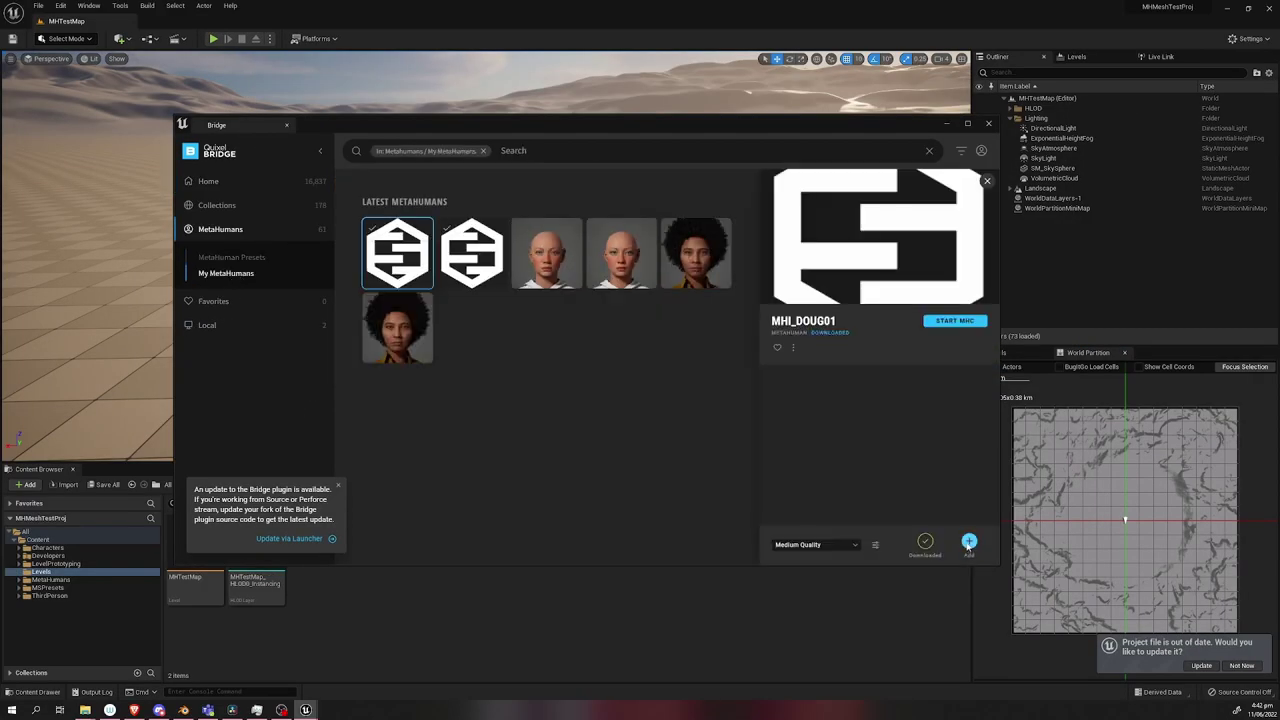
{"action": "left_click_drag", "start_coordinate": [725, 127], "coordinate": [673, 67]}
{"action": "left_click", "coordinate": [50, 579]}
{"action": "left_click", "coordinate": [56, 596]}
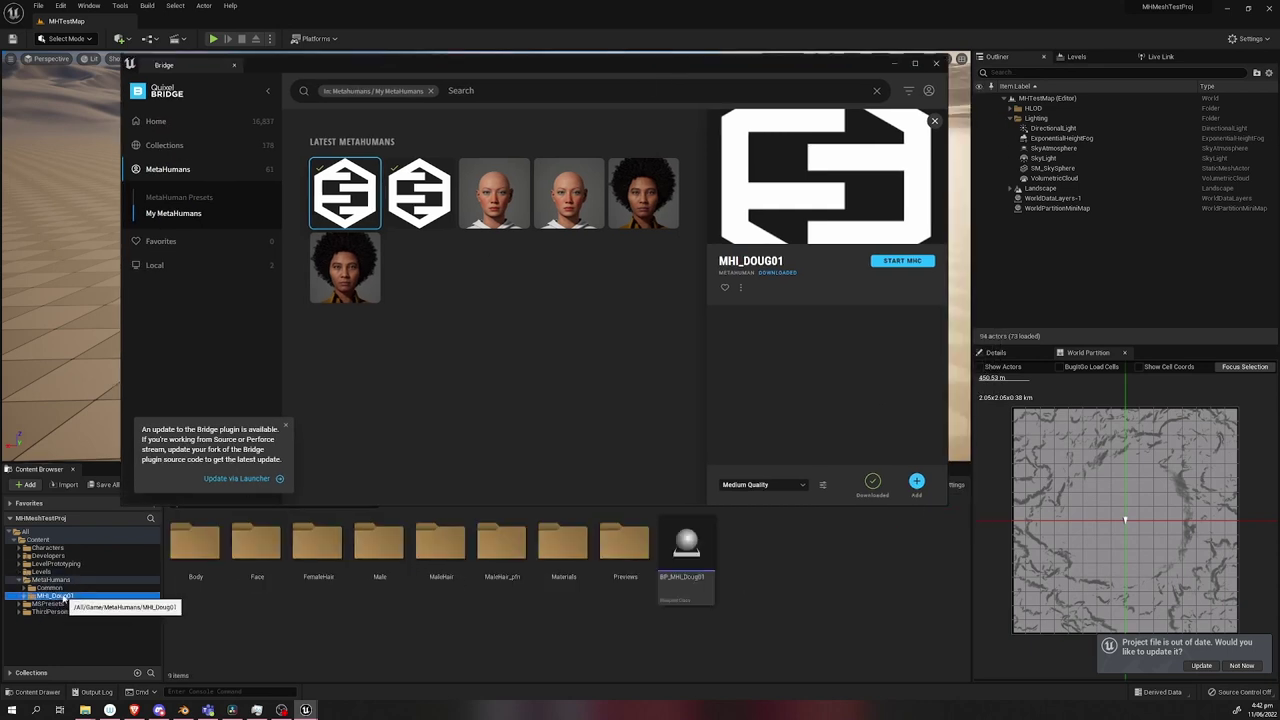
{"action": "left_click", "coordinate": [936, 63]}
{"action": "double_click", "coordinate": [686, 545]}
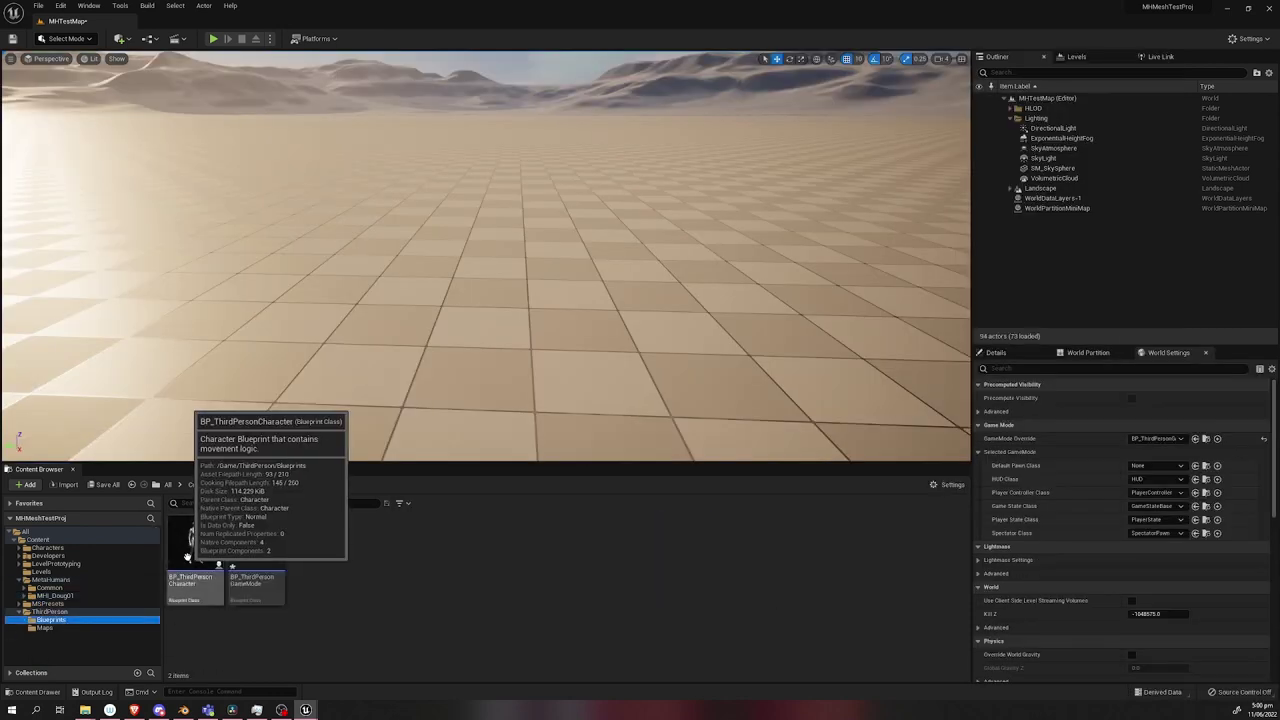
Move BP_ThirdPersonCharacter into MHI_Doug01, rename it BP_DougThirdPersonCharacter, and parent the body parts under Mesh.
{"action": "left_click_drag", "start_coordinate": [187, 548], "coordinate": [75, 597]}
{"action": "left_click", "coordinate": [107, 619]}
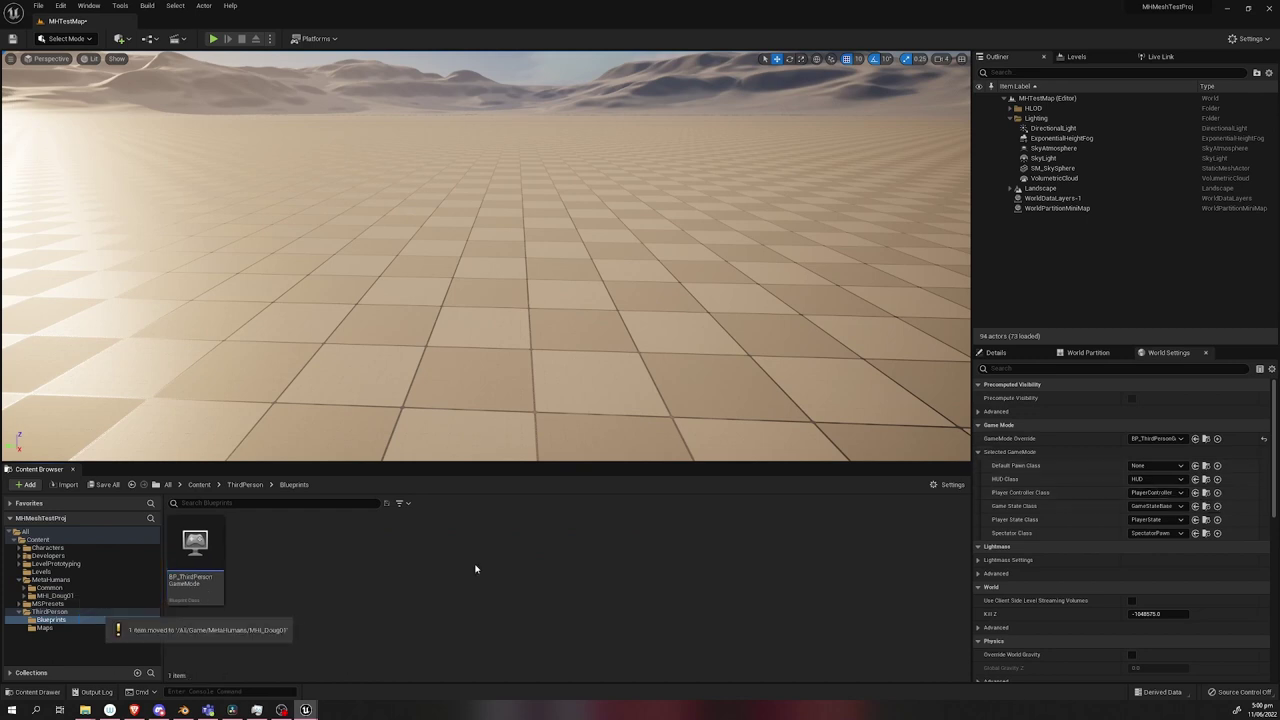
{"action": "left_click", "coordinate": [55, 595]}
{"action": "left_click", "coordinate": [747, 552]}
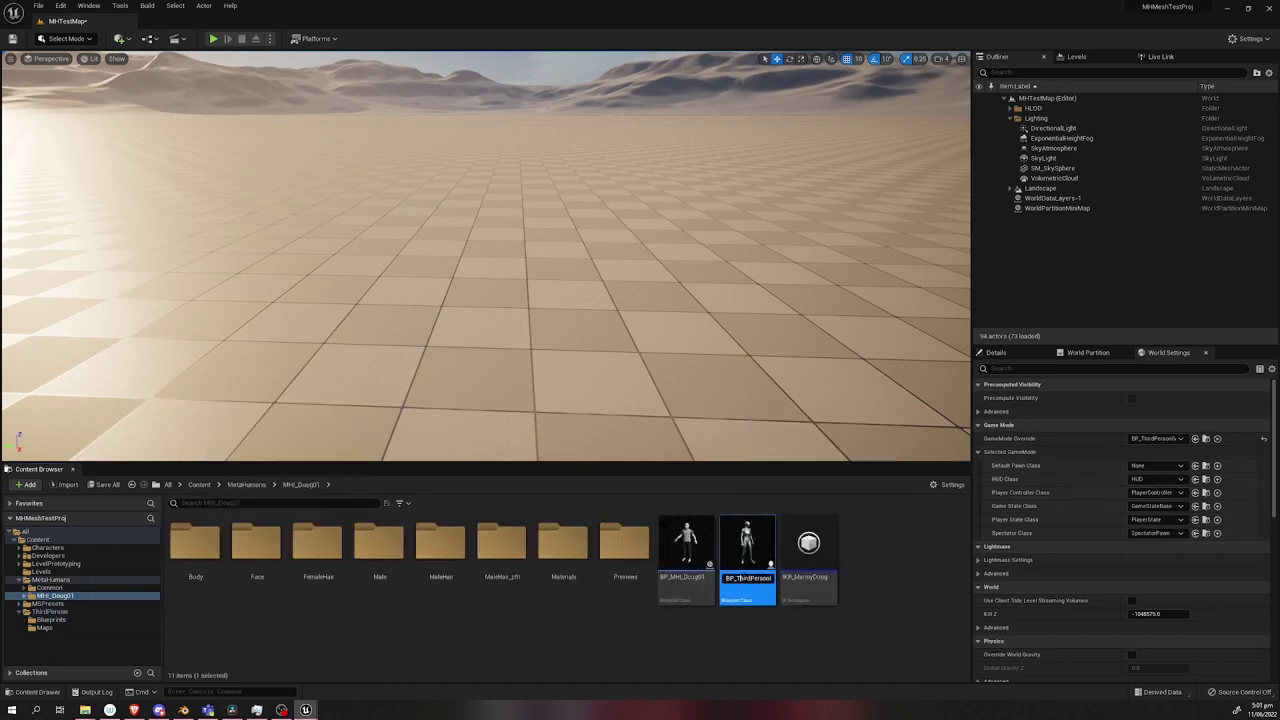
{"action": "key", "text": "Return"}
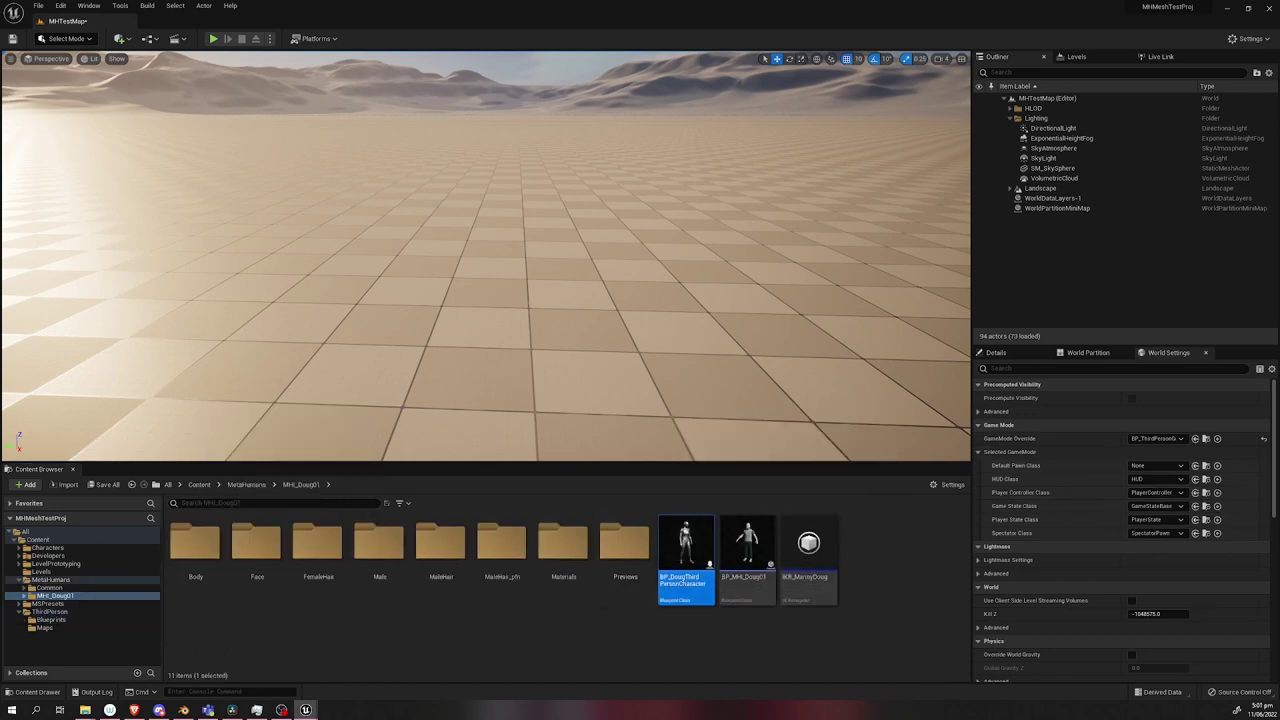
{"action": "double_click", "coordinate": [686, 548]}
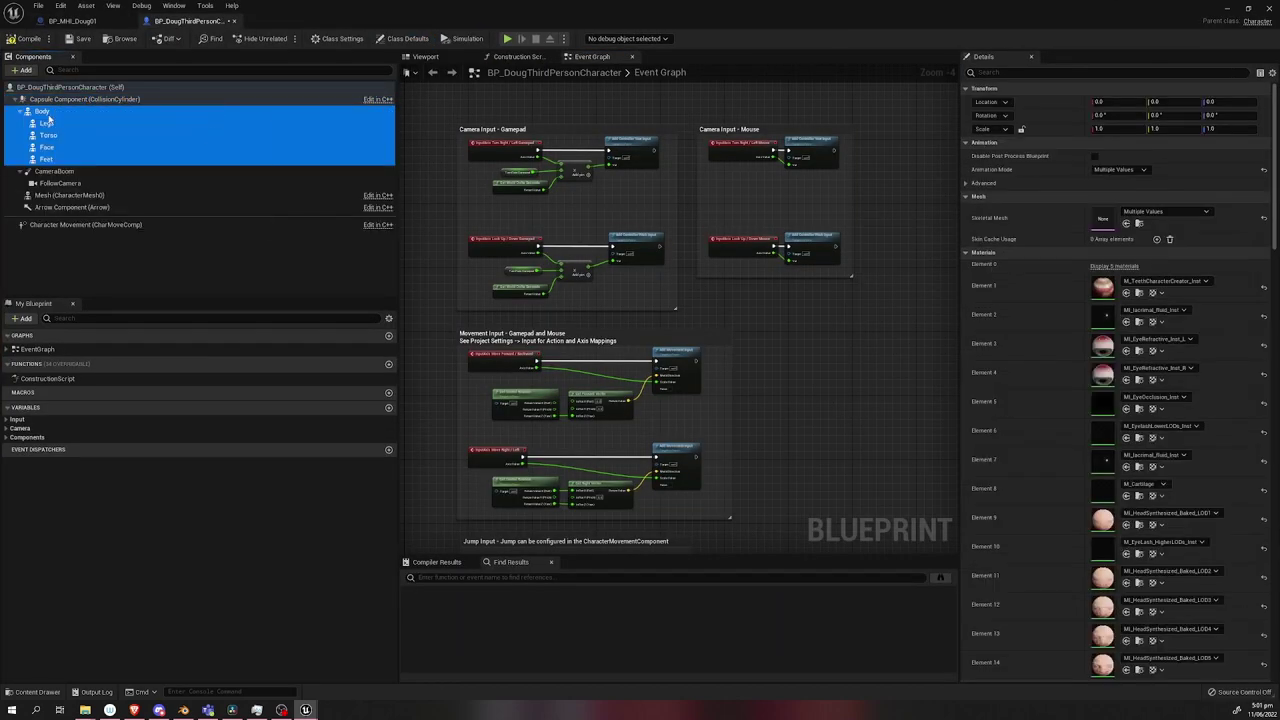
{"action": "left_click_drag", "start_coordinate": [47, 118], "coordinate": [70, 195]}
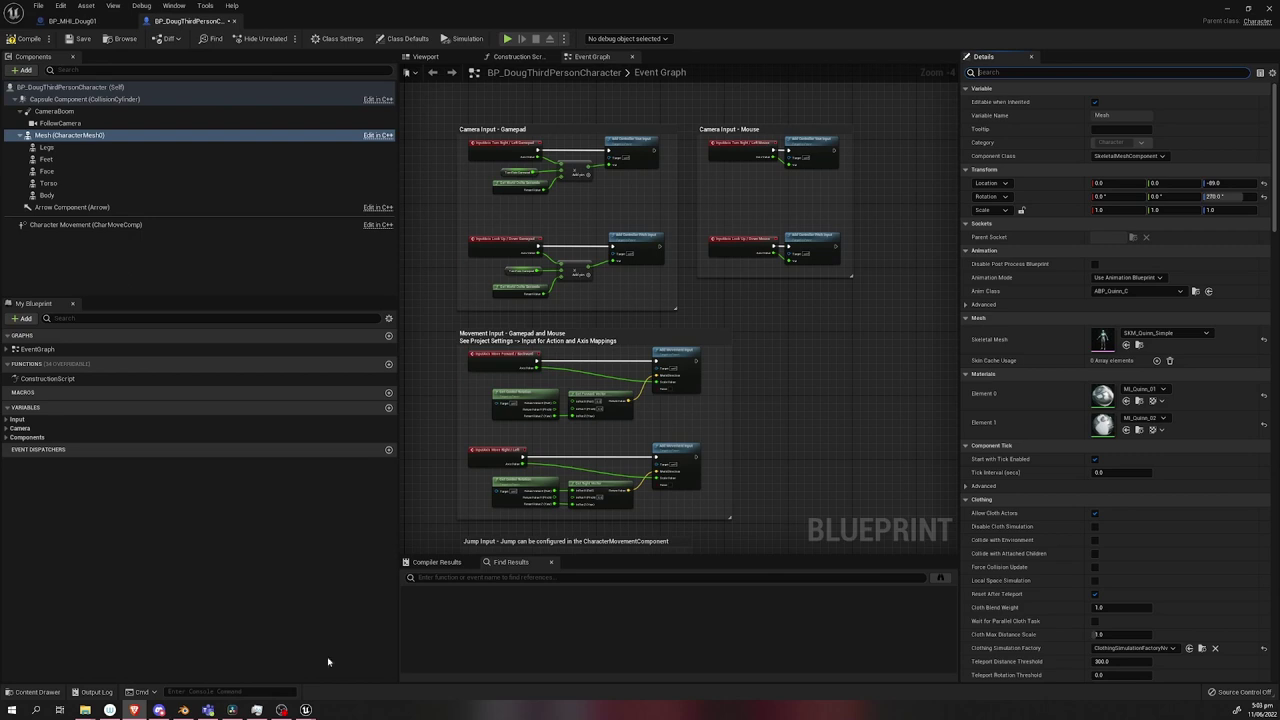
{"action": "left_click_drag", "start_coordinate": [640, 22], "coordinate": [648, 67]}
Create and open an animation blueprint named ABP_DougChar using the metahuman_base_skel skeleton.
{"action": "right_click", "coordinate": [872, 560]}
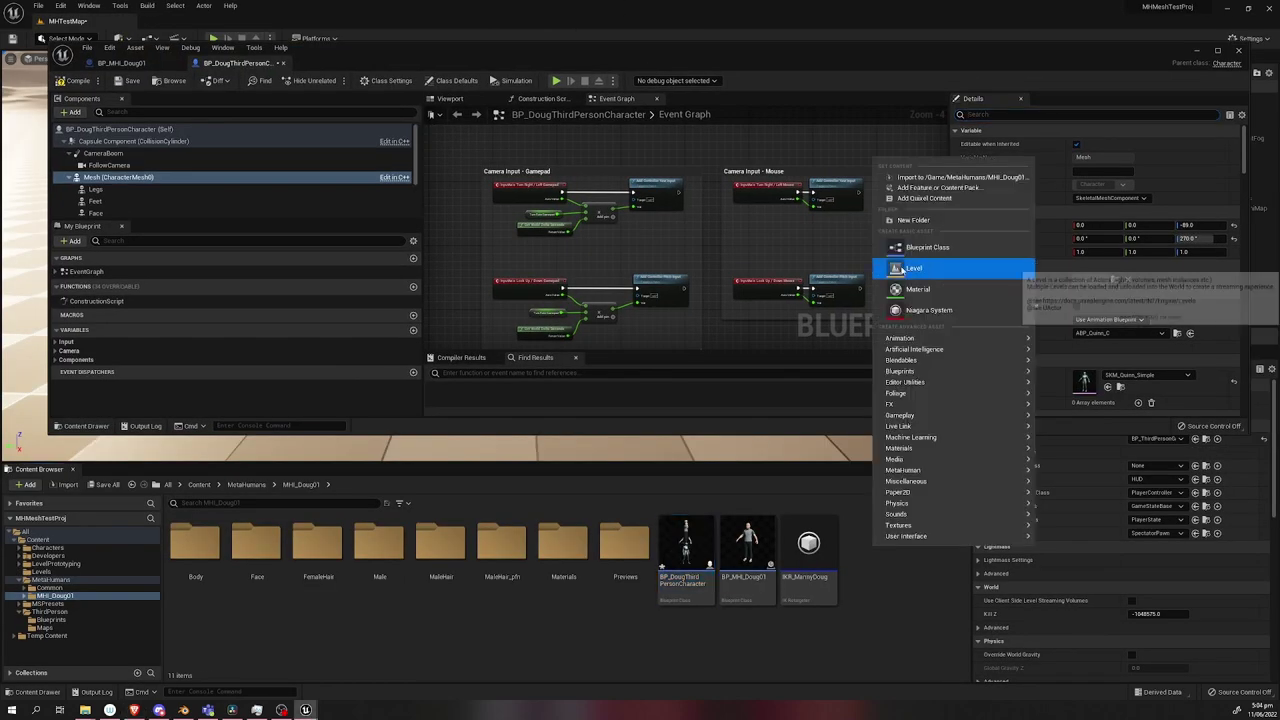
{"action": "mouse_move", "coordinate": [914, 334]}
{"action": "left_click", "coordinate": [1080, 286]}
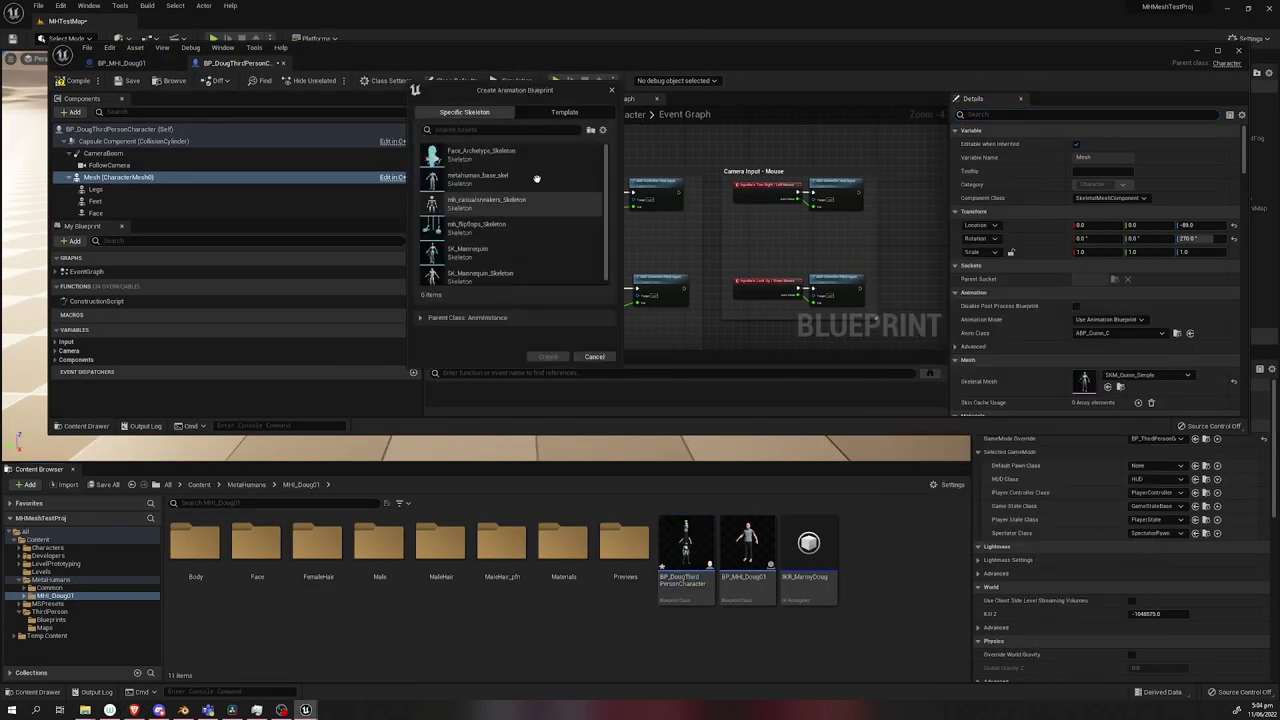
{"action": "left_click", "coordinate": [485, 178]}
{"action": "left_click", "coordinate": [548, 356]}
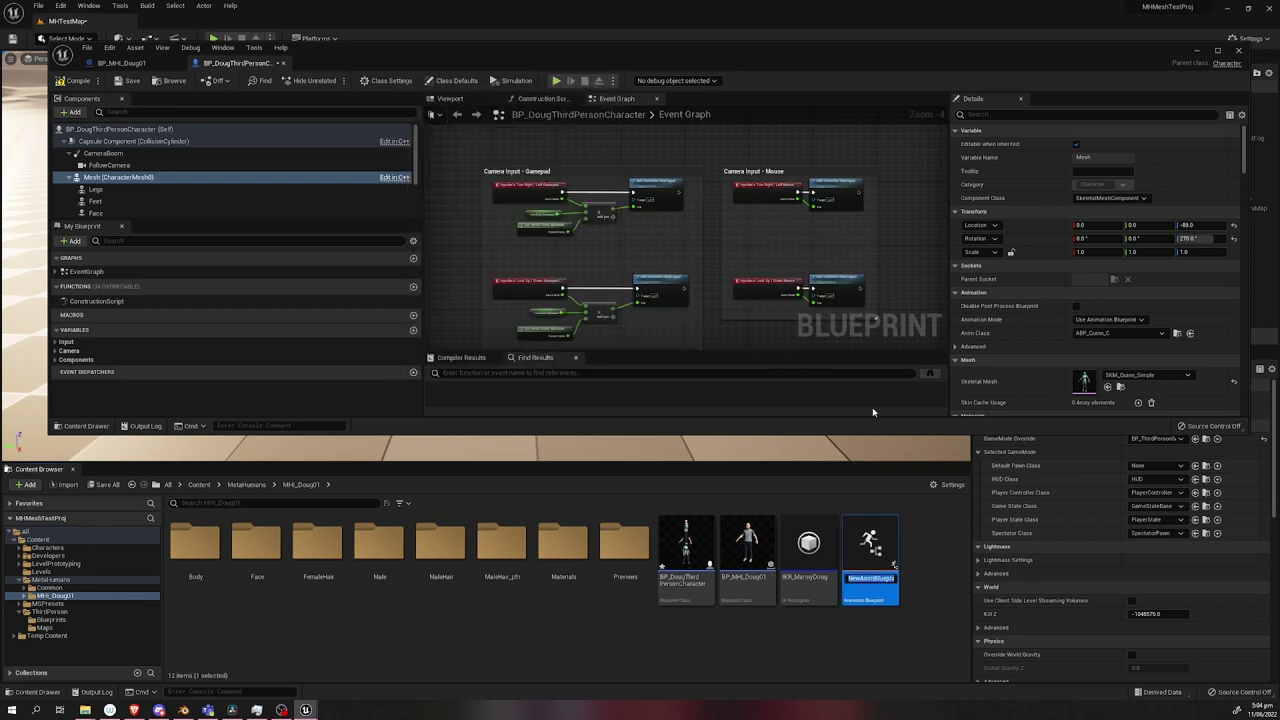
{"action": "type", "text": "ABP_DougChar"}
{"action": "key", "text": "Return"}
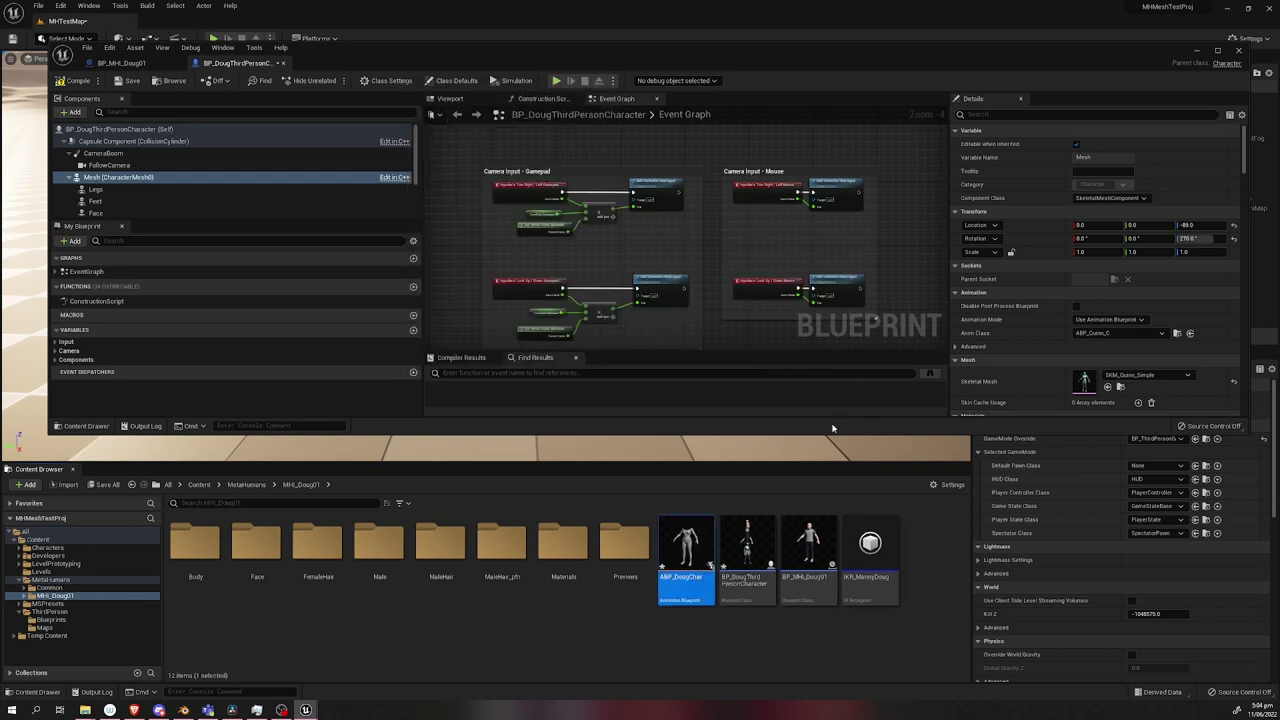
{"action": "double_click", "coordinate": [686, 548]}
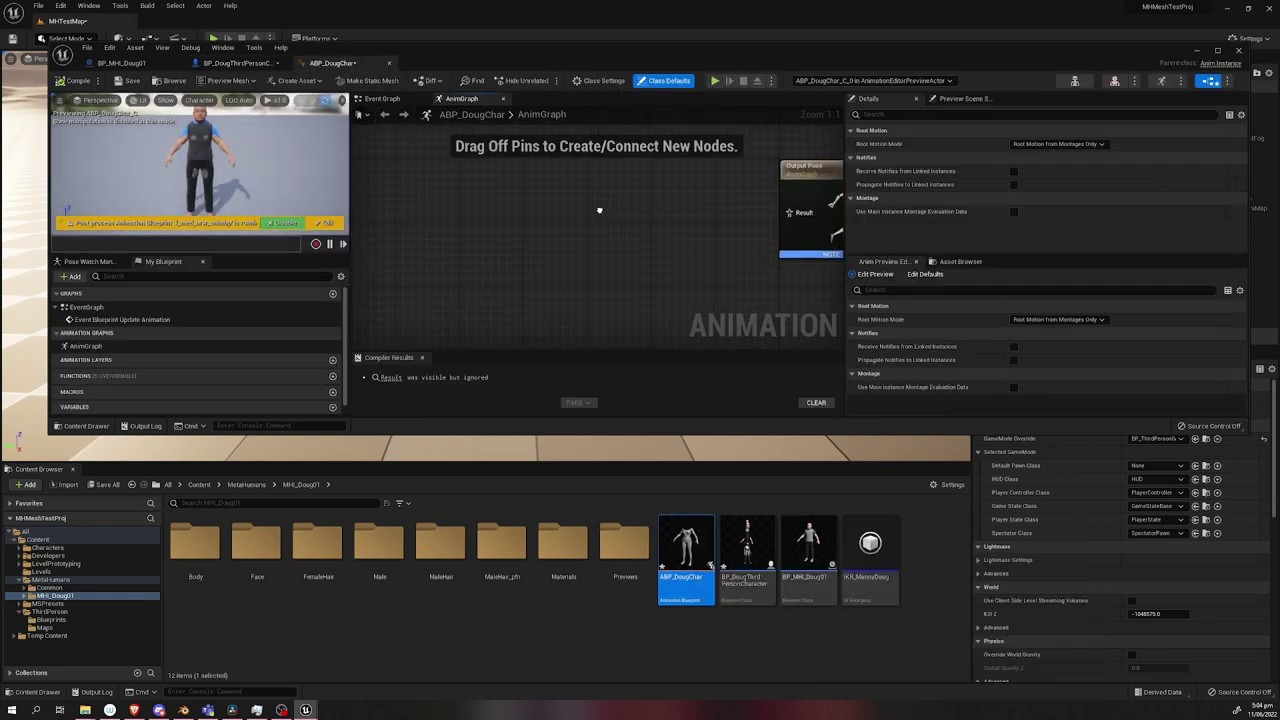
Add a Retarget Pose From Mesh node to the AnimGraph.
{"action": "right_click", "coordinate": [569, 250]}
{"action": "type", "text": "retarget"}
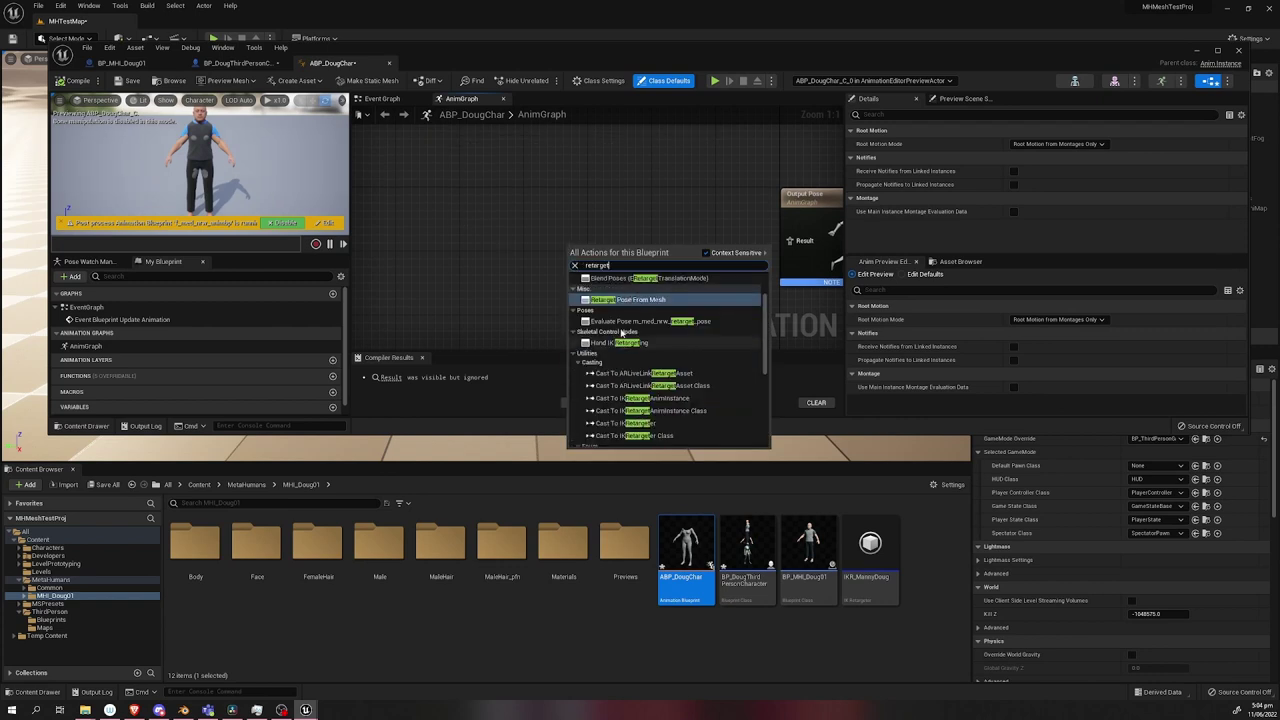
{"action": "key", "text": "Return"}
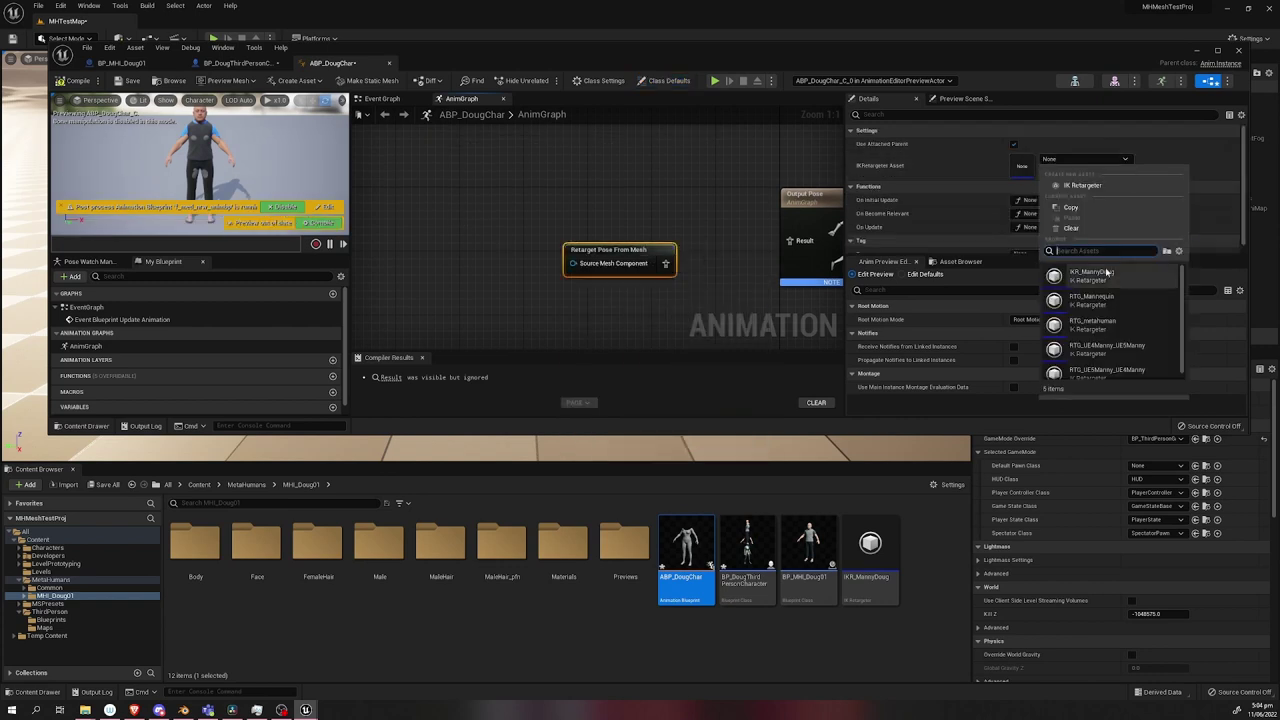
Open BP_DougThirdPersonCharacter and reset all five body parts' Location to zero.
{"action": "left_click", "coordinate": [1238, 50]}
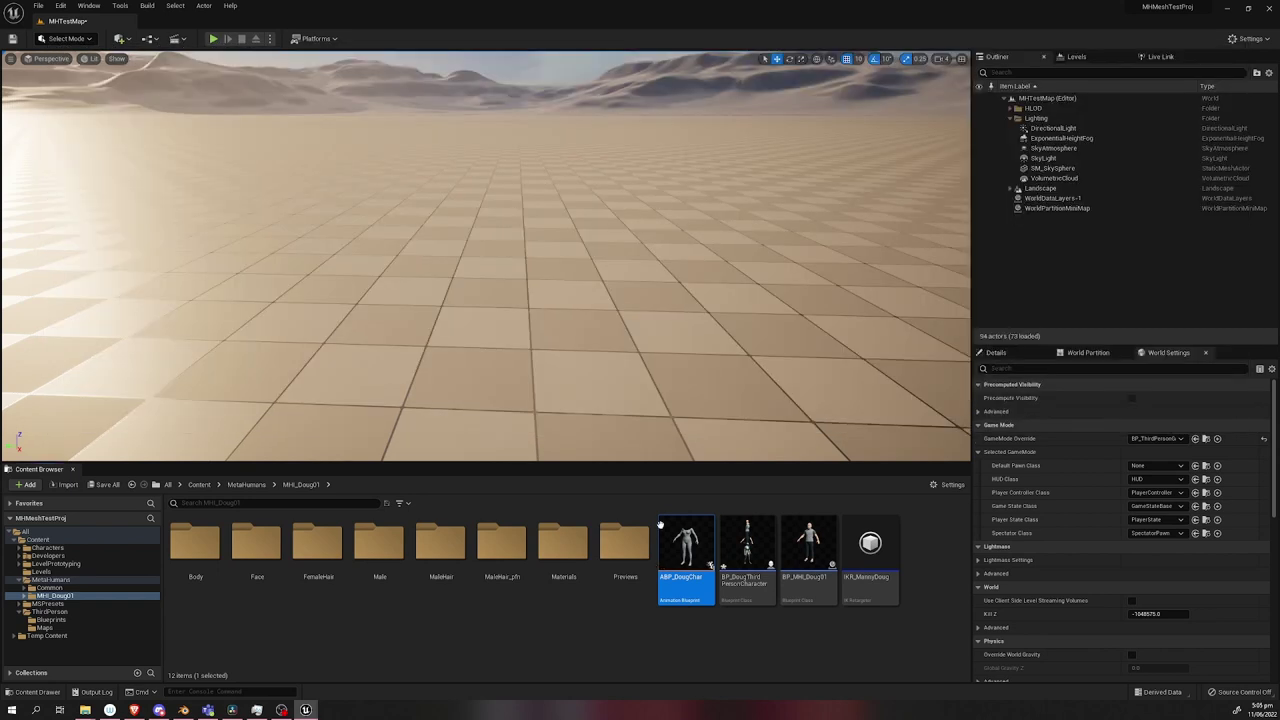
{"action": "double_click", "coordinate": [746, 550]}
{"action": "left_click", "coordinate": [65, 135]}
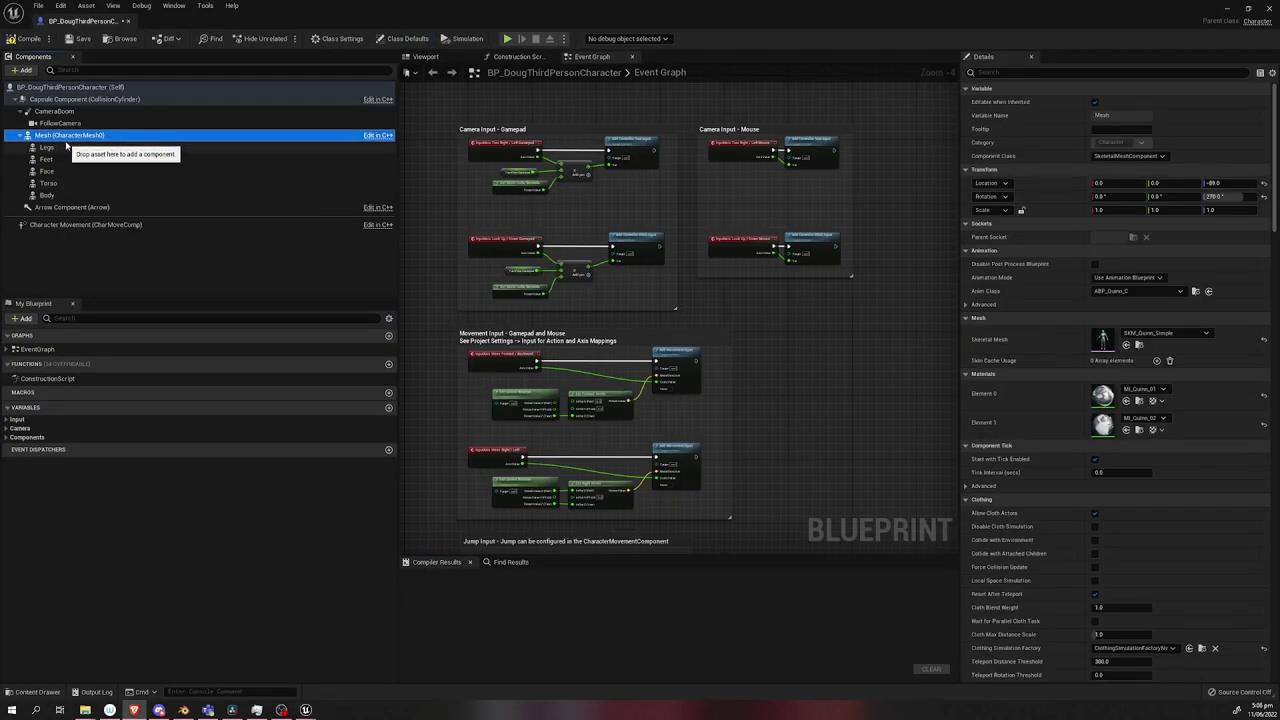
{"action": "left_click", "coordinate": [425, 57]}
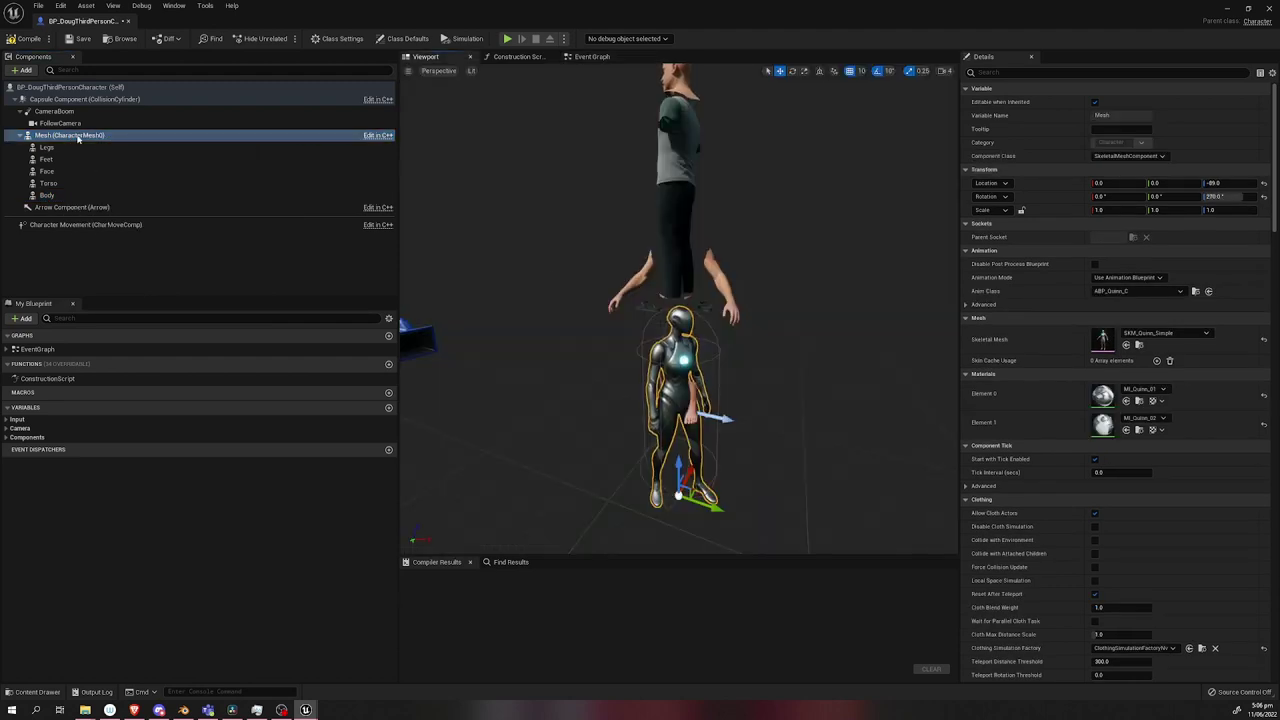
{"action": "left_click", "coordinate": [47, 147]}
{"action": "left_click", "coordinate": [150, 195], "text": "shift"}
{"action": "left_click", "coordinate": [1263, 102]}
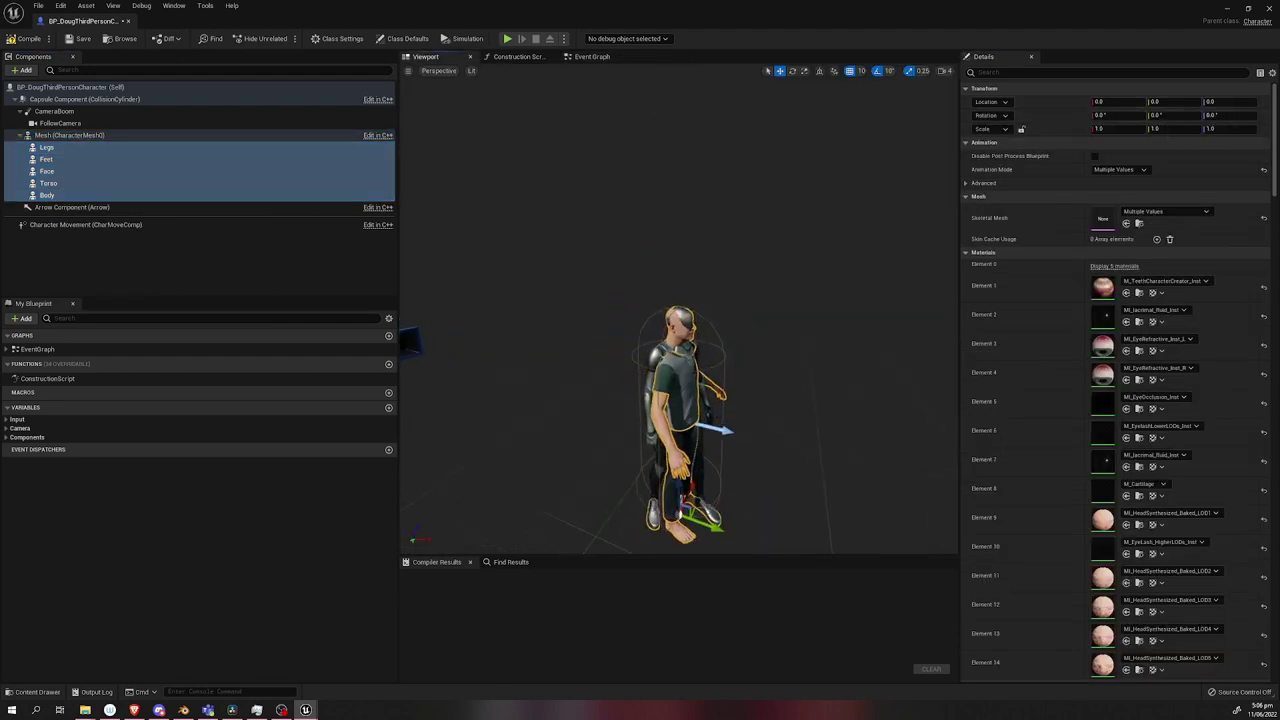
{"action": "left_click_drag", "start_coordinate": [620, 300], "coordinate": [720, 300]}
Set the Body part's Anim Class to ABP_DougChar.
{"action": "left_click", "coordinate": [73, 136]}
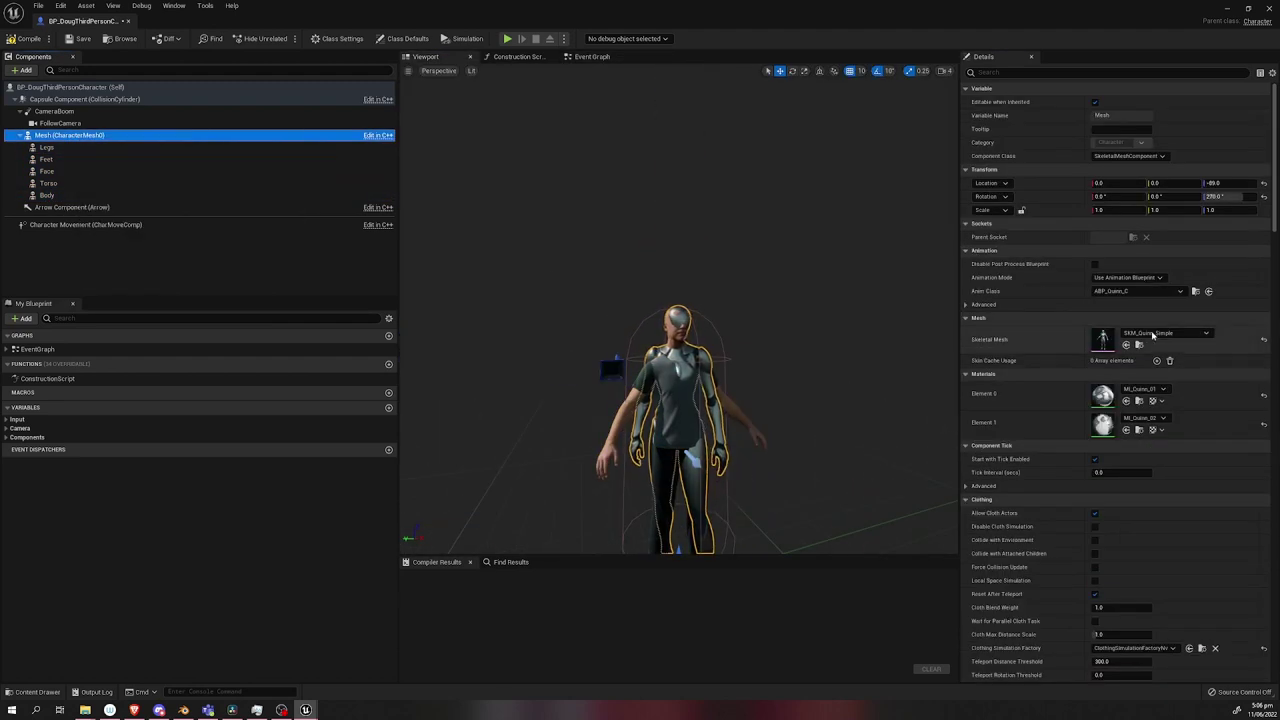
{"action": "left_click", "coordinate": [1133, 291]}
{"action": "left_click", "coordinate": [47, 195]}
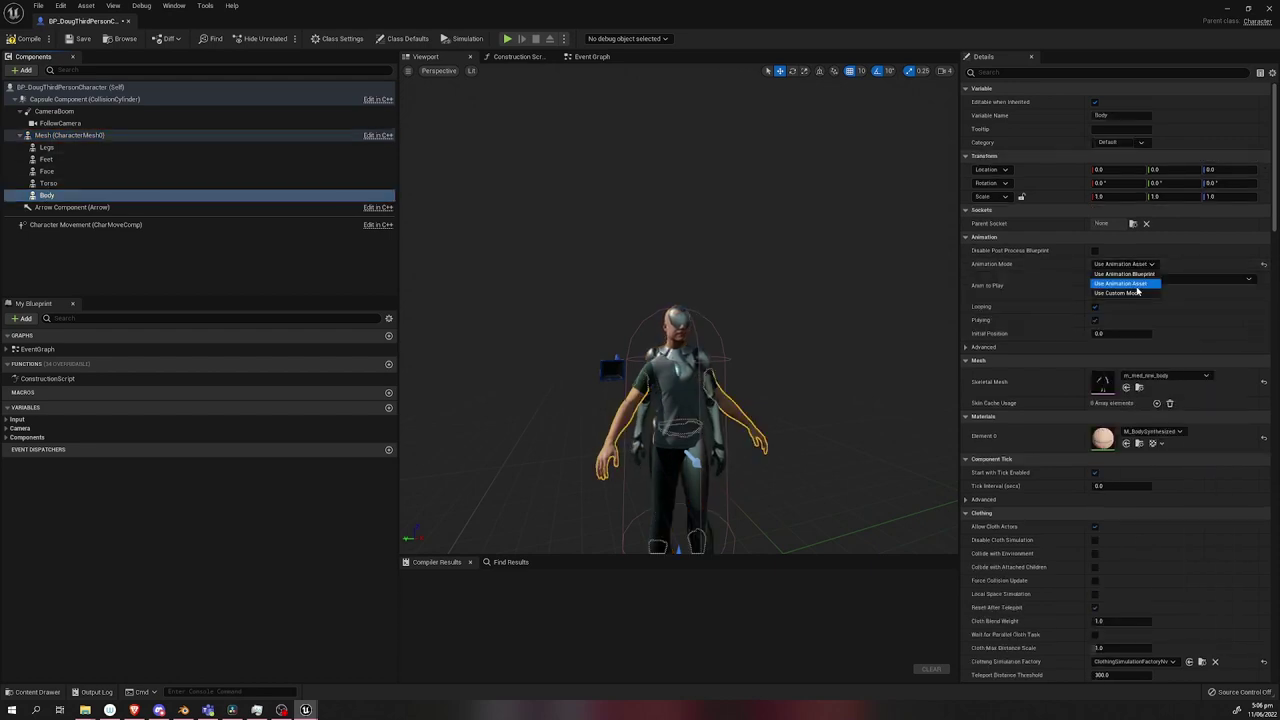
{"action": "left_click", "coordinate": [1135, 277]}
{"action": "left_click", "coordinate": [1160, 336]}
{"action": "left_click", "coordinate": [1140, 278]}
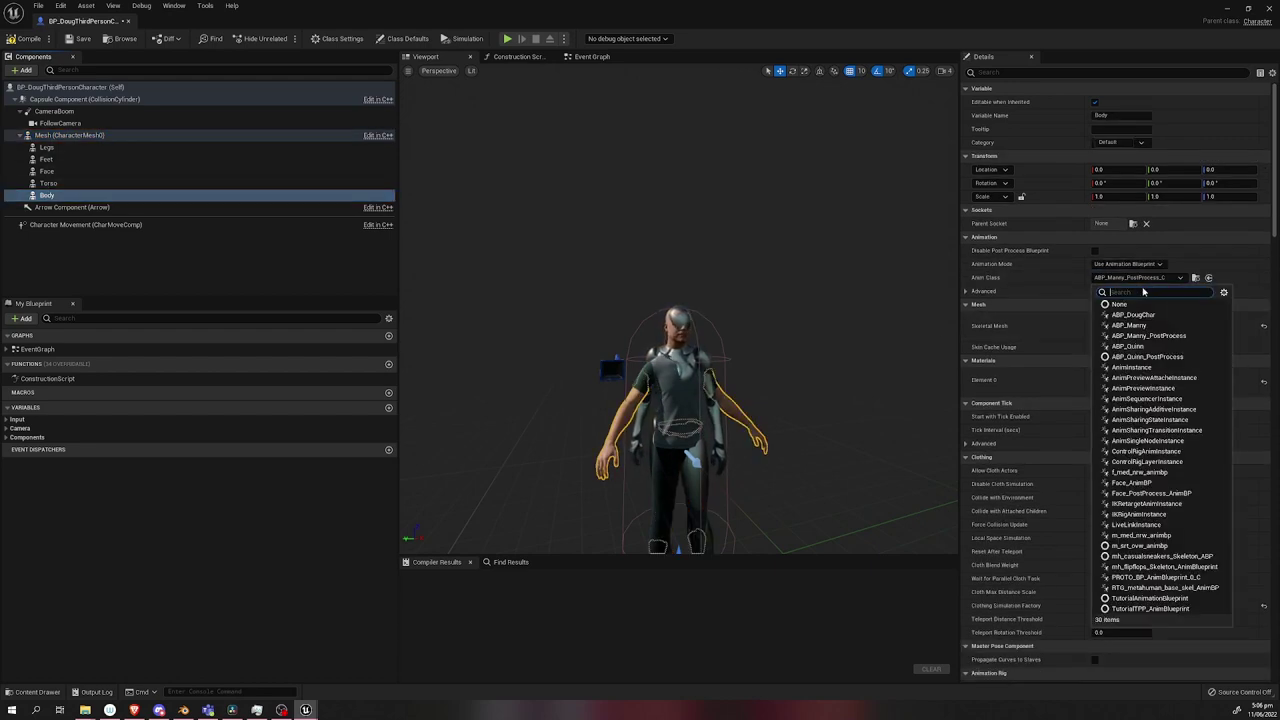
{"action": "left_click", "coordinate": [1133, 314]}
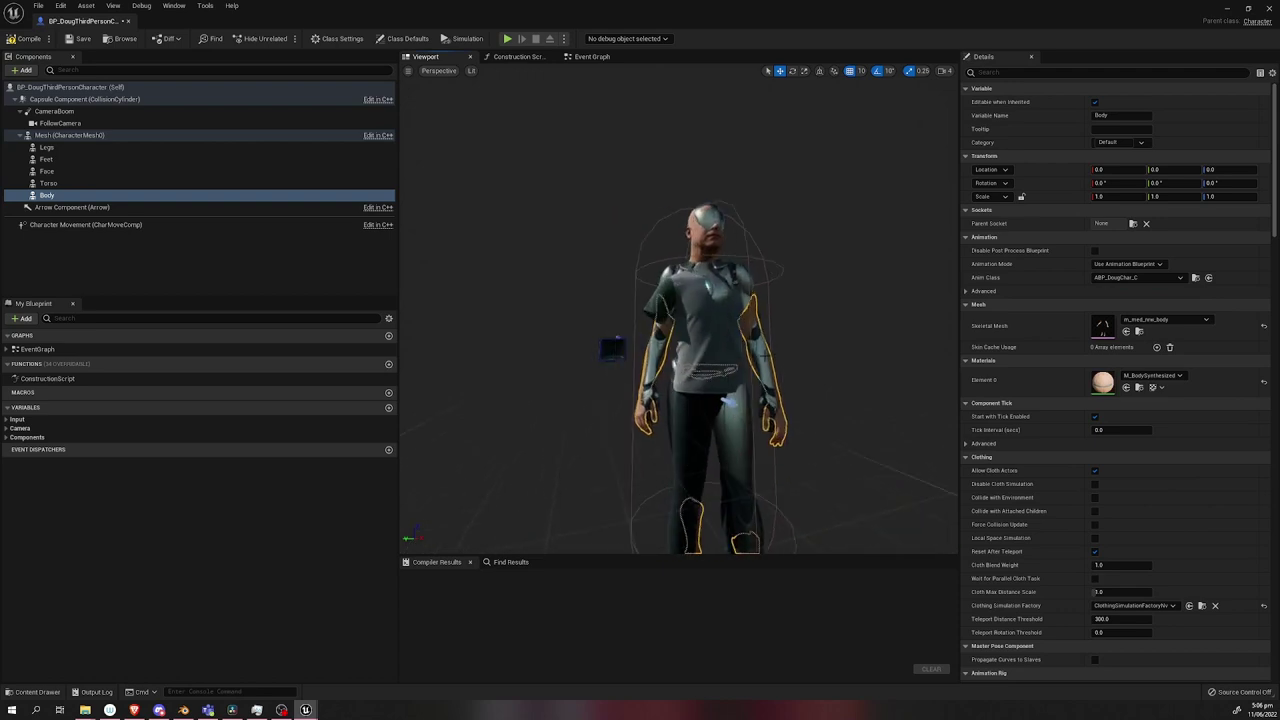
{"action": "left_click", "coordinate": [48, 183]}
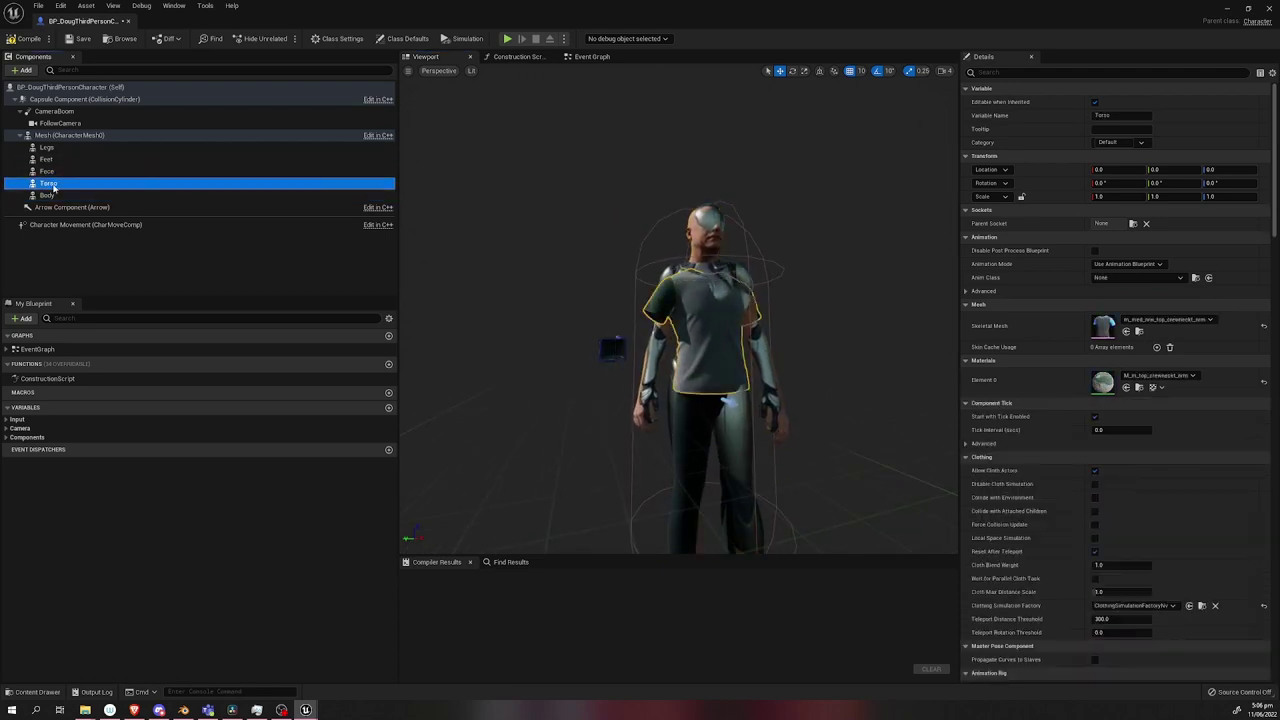
{"action": "left_click", "coordinate": [1140, 277]}
{"action": "key", "text": "Escape"}
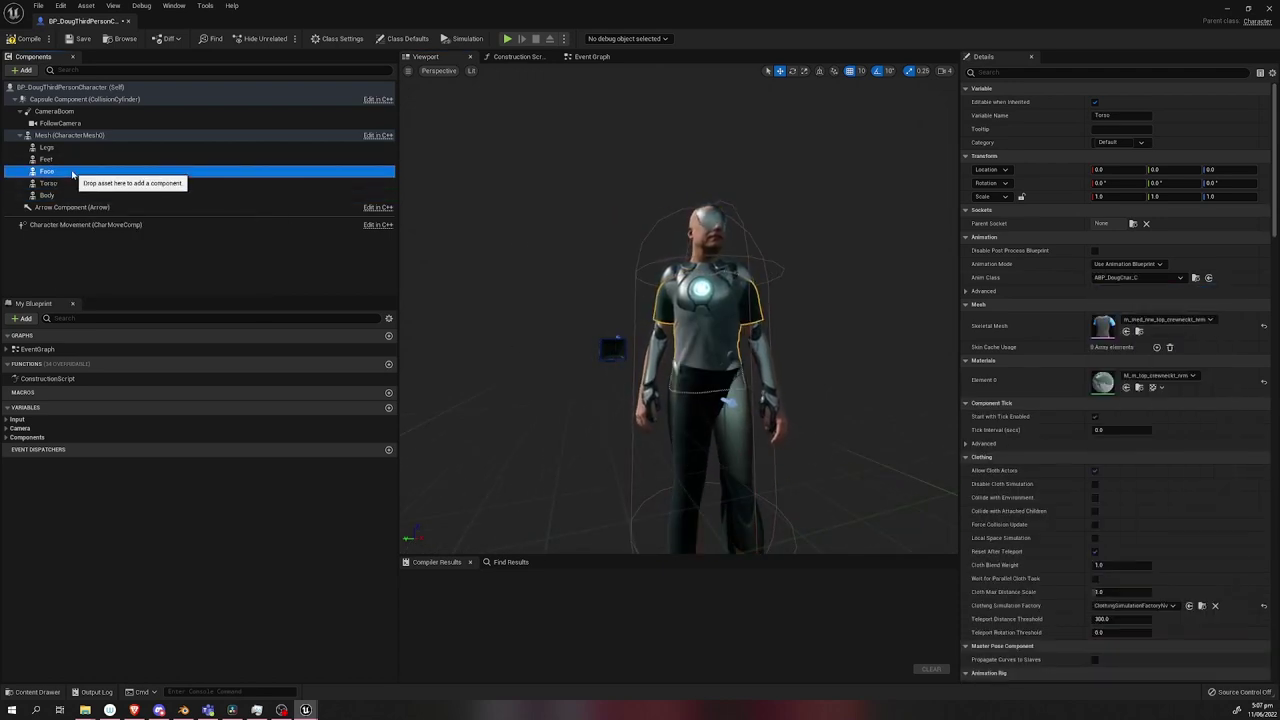
{"action": "left_click", "coordinate": [47, 159]}
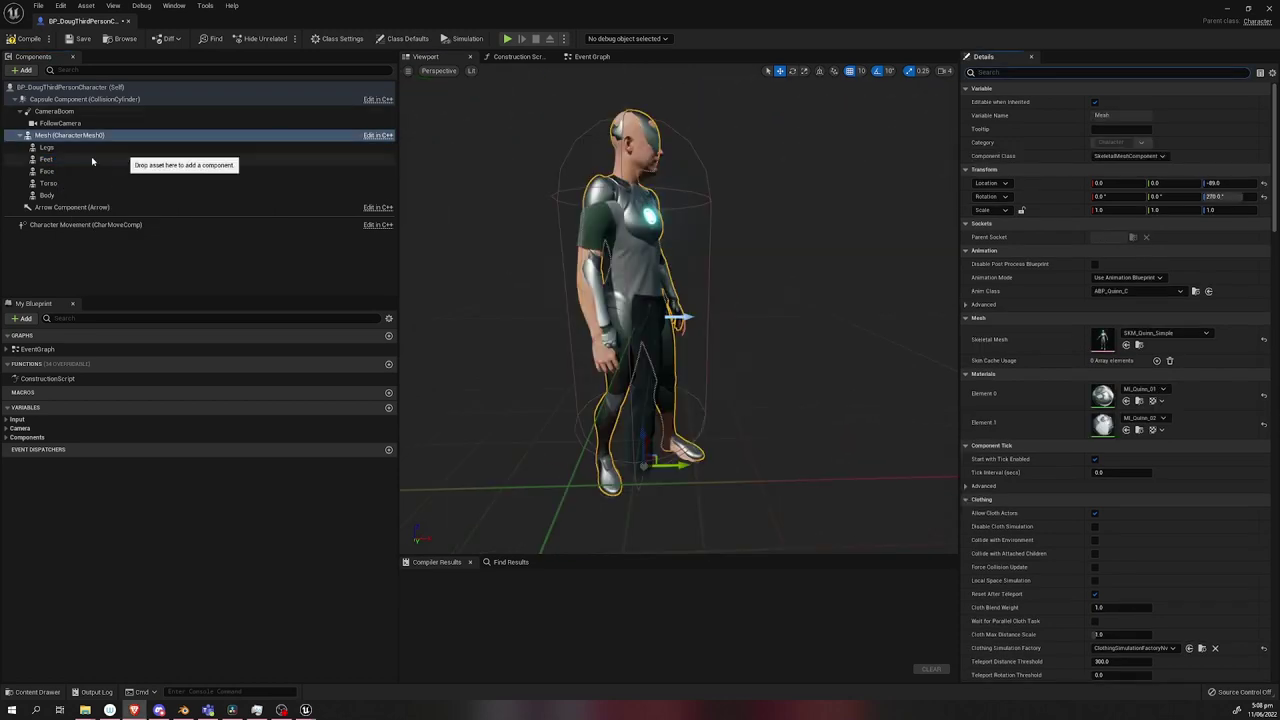
Parent the Body part under the mannequin Mesh component.
{"action": "left_click_drag", "start_coordinate": [46, 195], "coordinate": [50, 101]}
{"action": "left_click_drag", "start_coordinate": [72, 147], "coordinate": [72, 147]}
{"action": "left_click", "coordinate": [50, 159]}
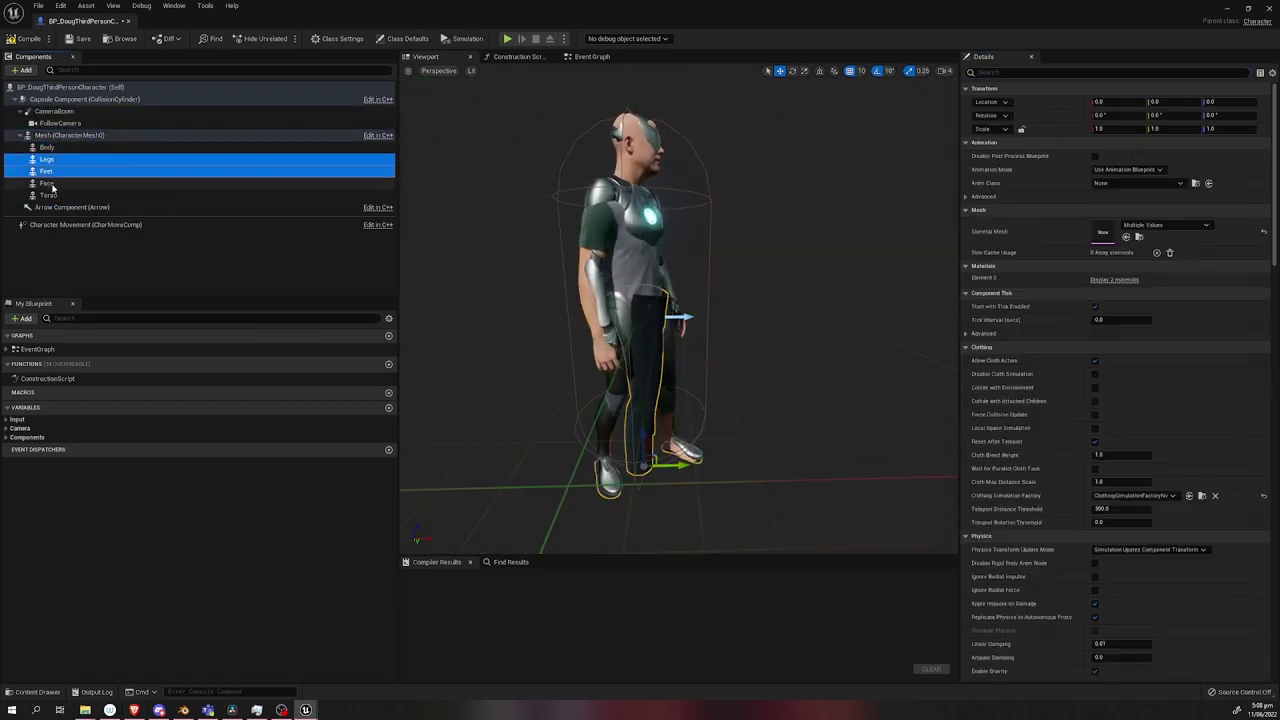
{"action": "left_click", "coordinate": [50, 195], "text": "shift"}
Hide the mannequin Mesh while keeping its pose and bones updating when not visible.
{"action": "left_click", "coordinate": [68, 135]}
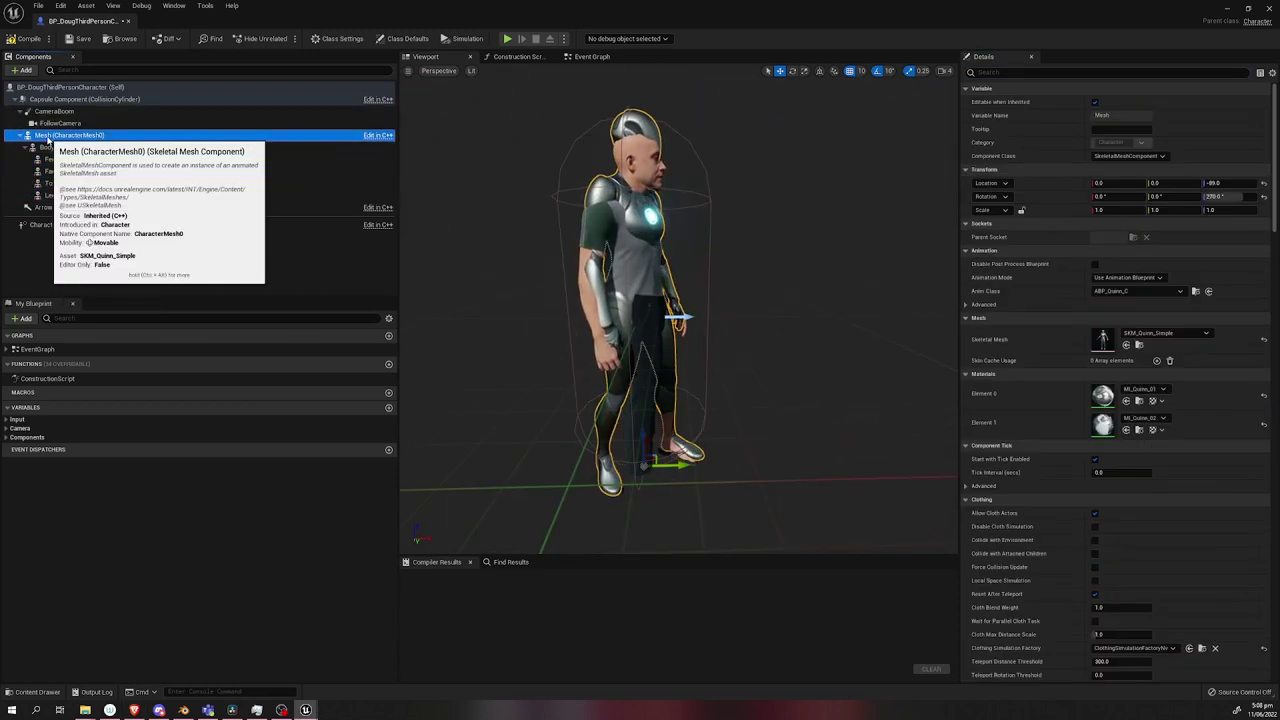
{"action": "left_click", "coordinate": [1100, 72]}
{"action": "type", "text": "vis"}
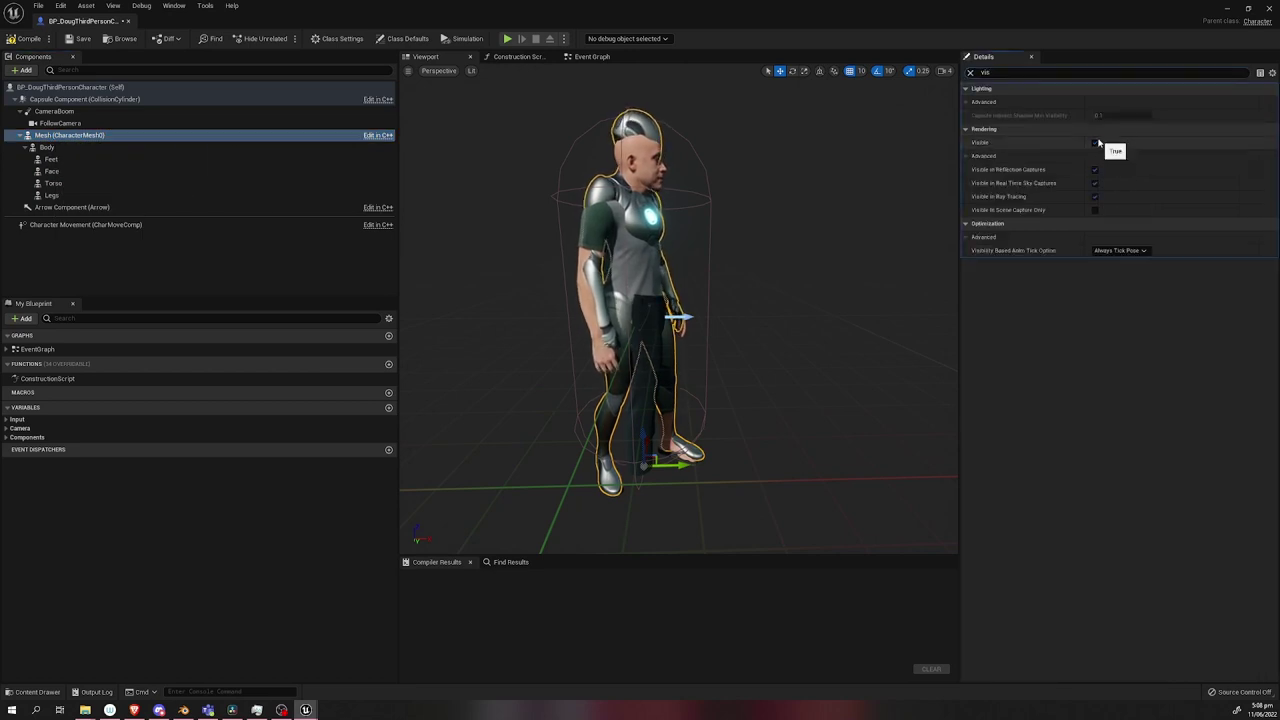
{"action": "left_click", "coordinate": [1095, 143]}
{"action": "left_click", "coordinate": [1118, 250]}
{"action": "left_click", "coordinate": [1133, 289]}
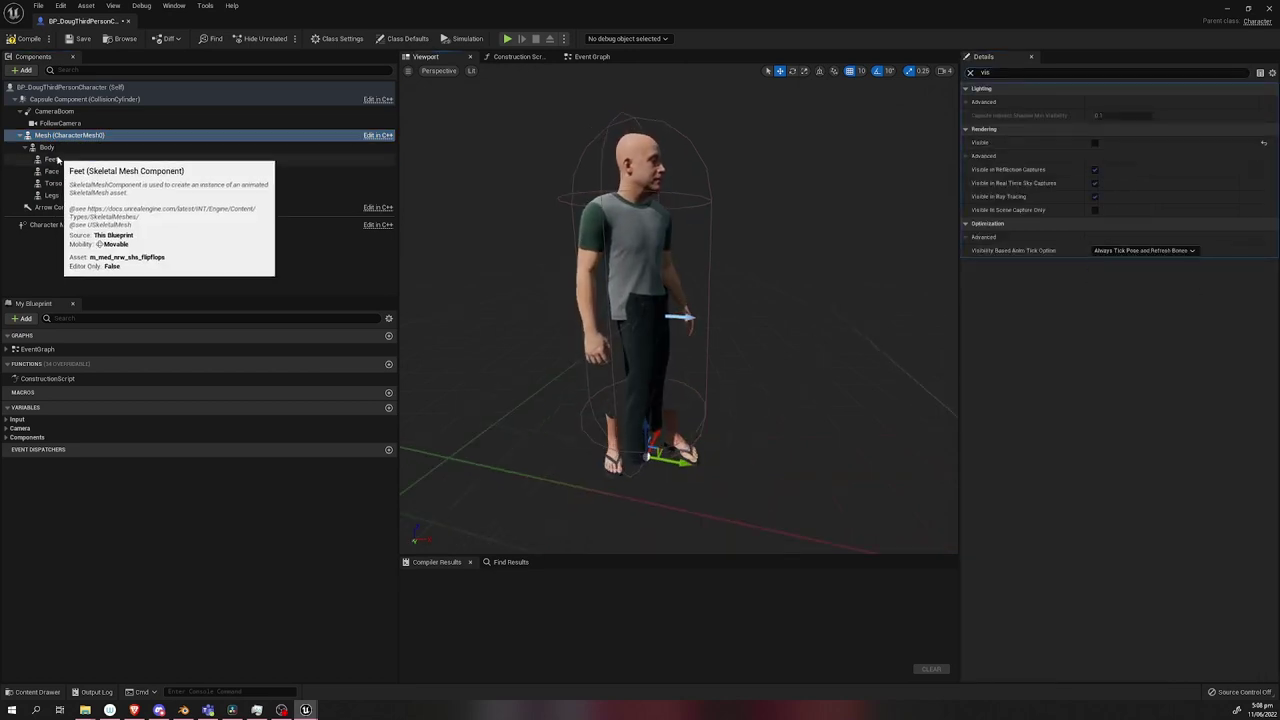
Animate the Legs part with ABP_DougChar and close the character Blueprint.
{"action": "left_click", "coordinate": [51, 171]}
{"action": "left_click", "coordinate": [970, 73]}
{"action": "left_click", "coordinate": [51, 159]}
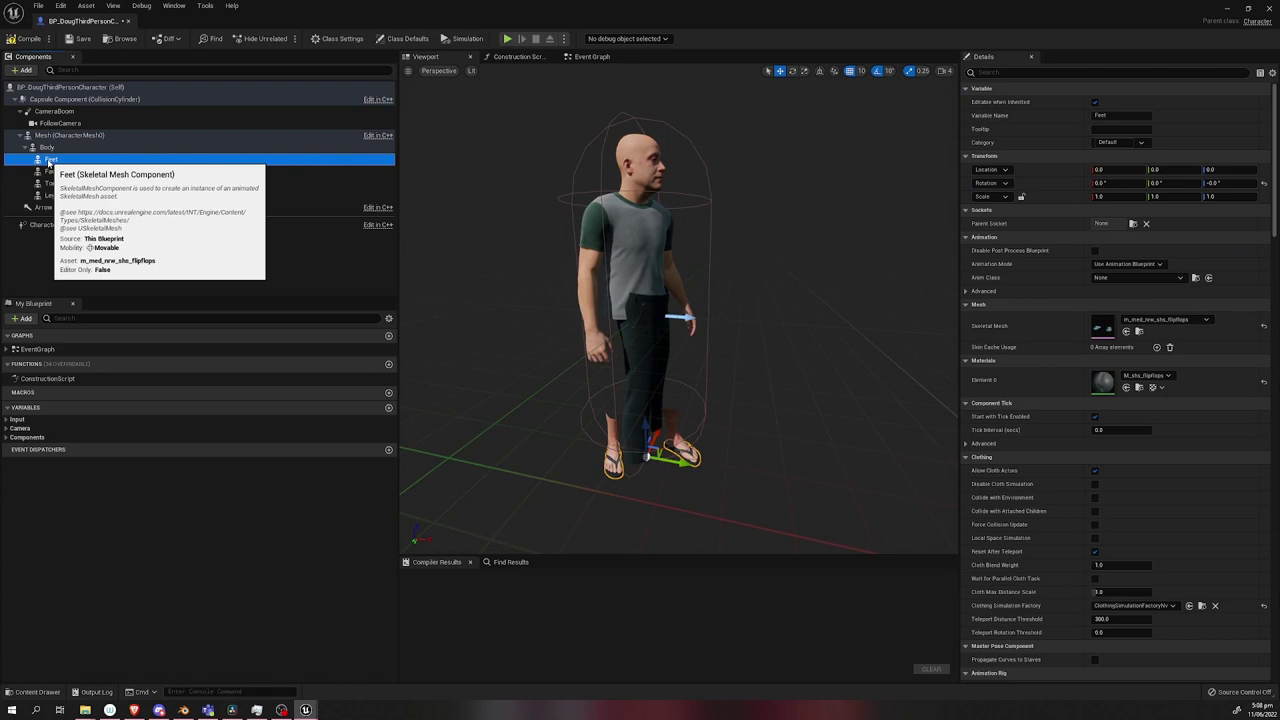
{"action": "left_click", "coordinate": [1136, 283]}
{"action": "left_click", "coordinate": [51, 195]}
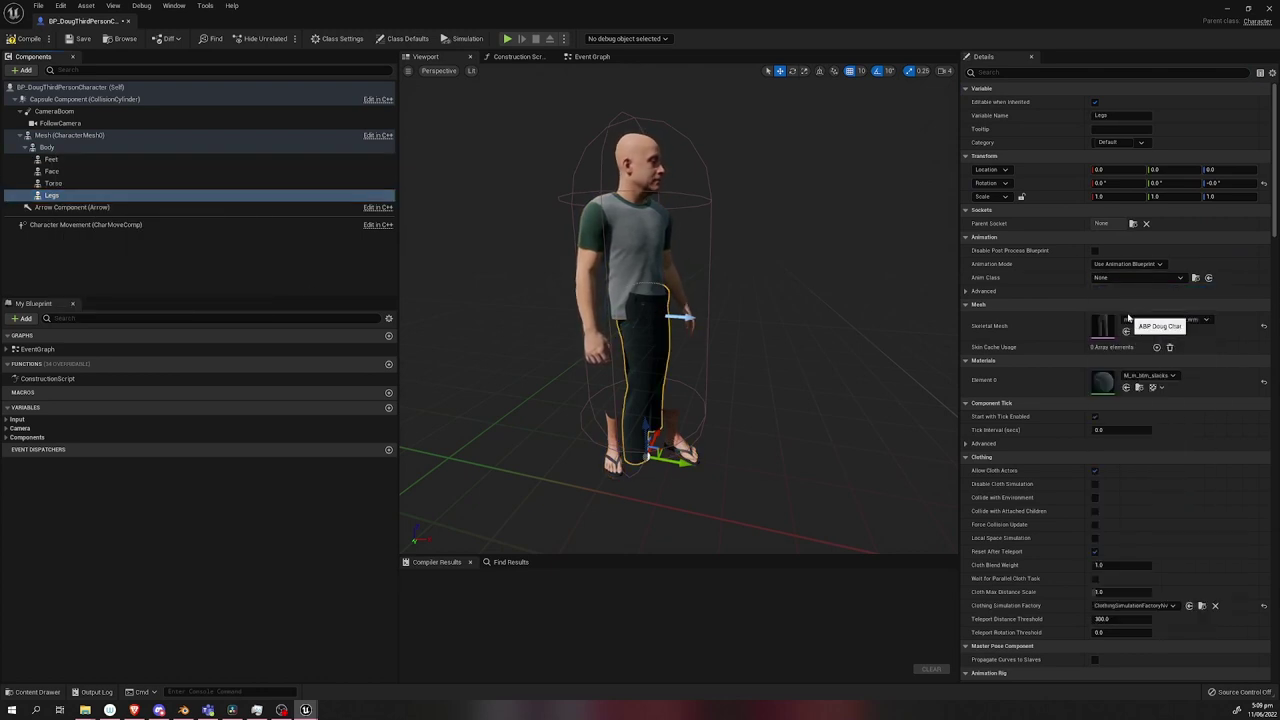
{"action": "left_click_drag", "start_coordinate": [760, 300], "coordinate": [700, 300]}
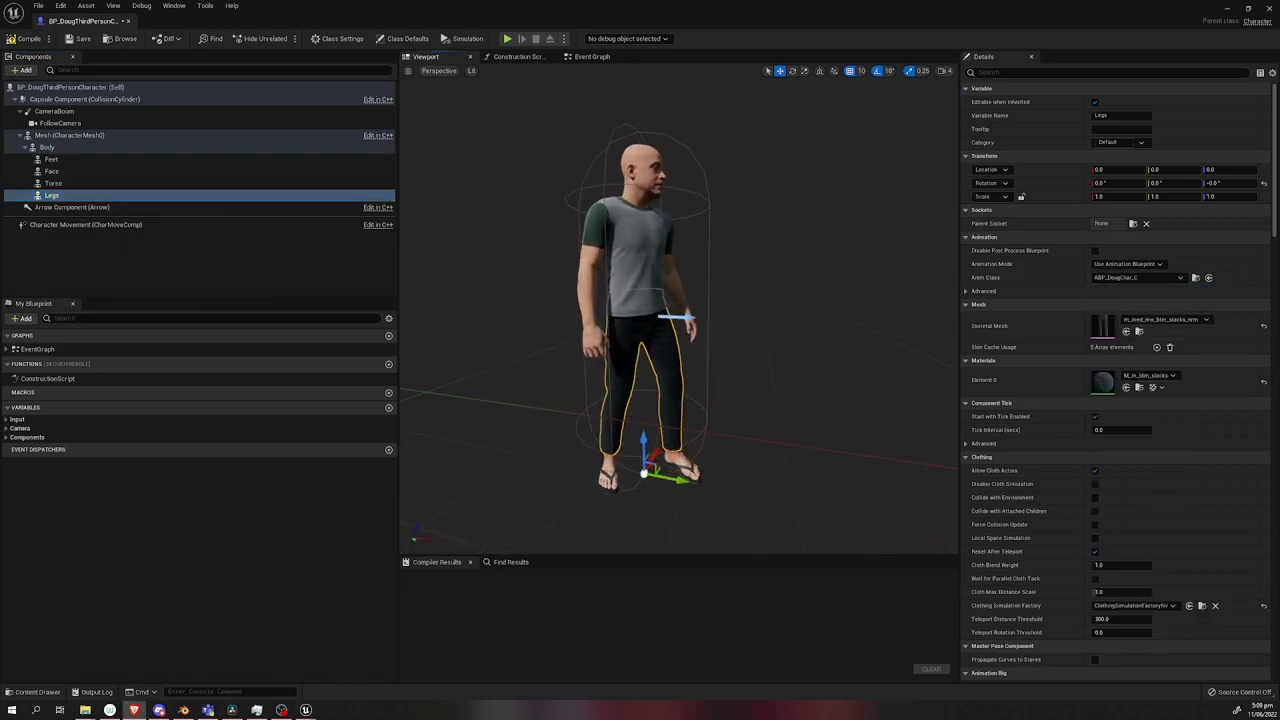
{"action": "left_click", "coordinate": [1273, 7]}
{"action": "right_click_drag", "start_coordinate": [201, 254], "coordinate": [270, 240]}
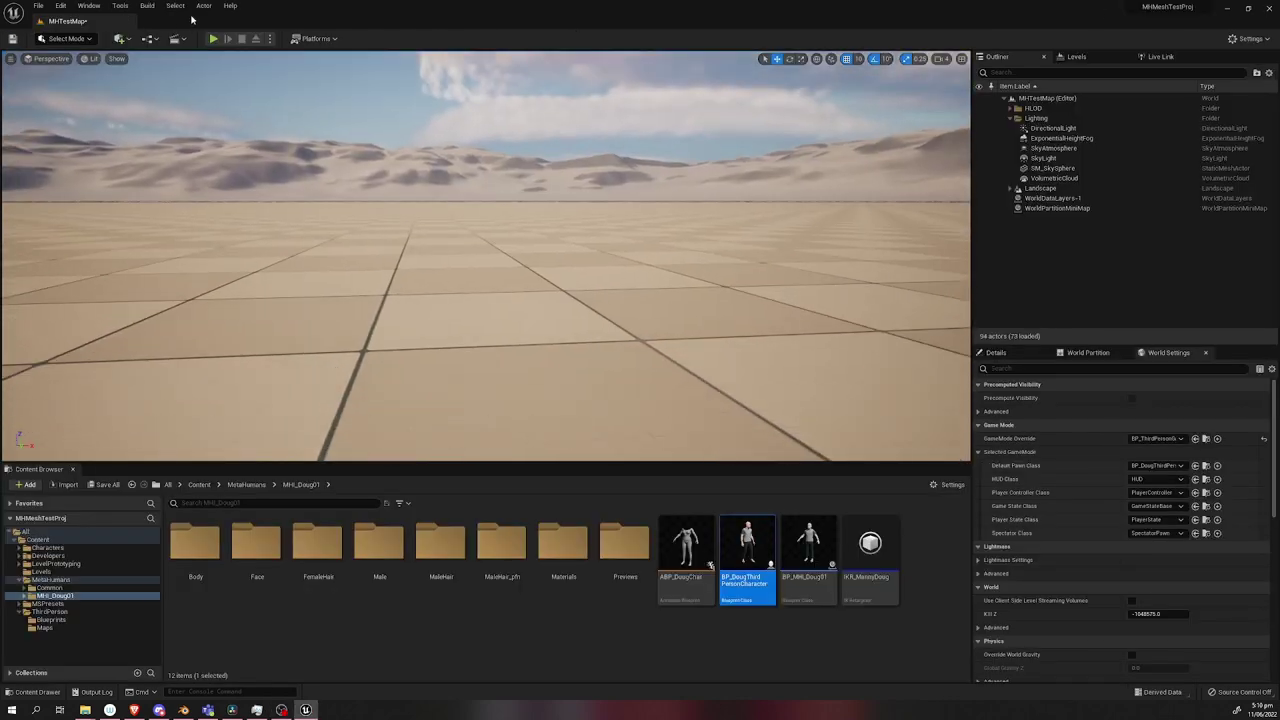
Play the level (Alt+P) and run Doug with S, W and D, jumping twice.
{"action": "key", "text": "alt+p"}
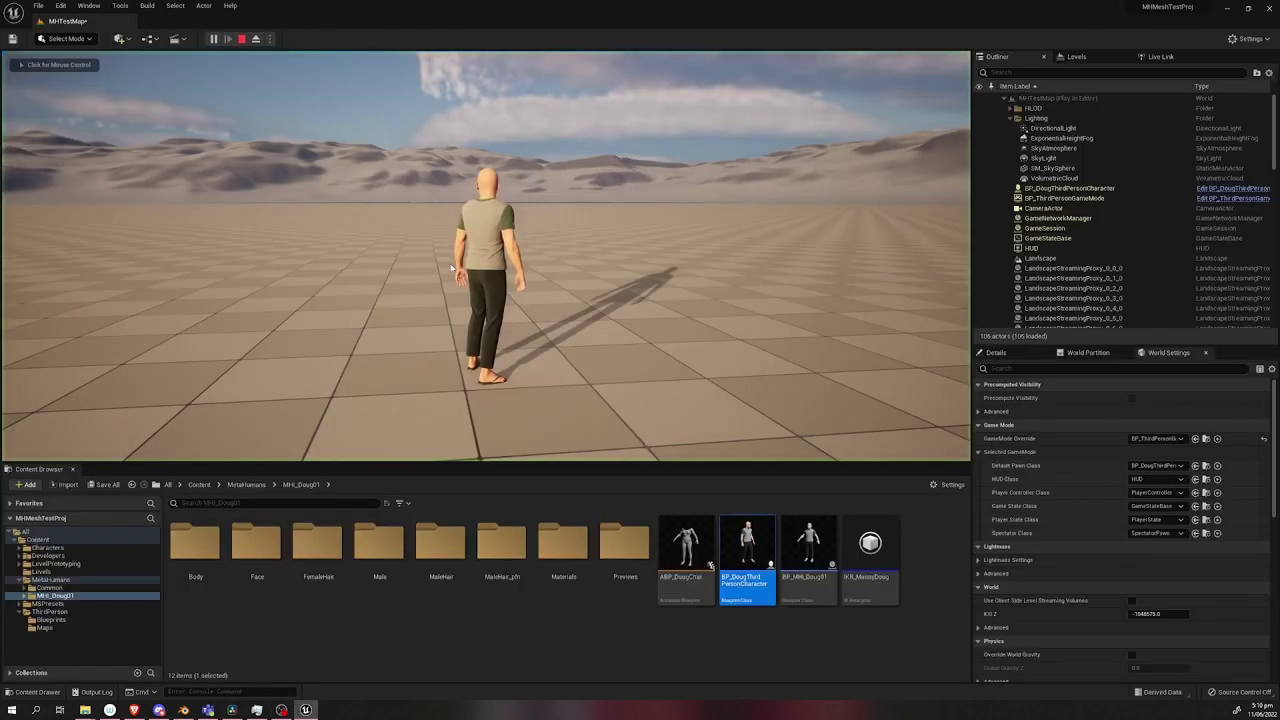
{"action": "key", "text": "s"}
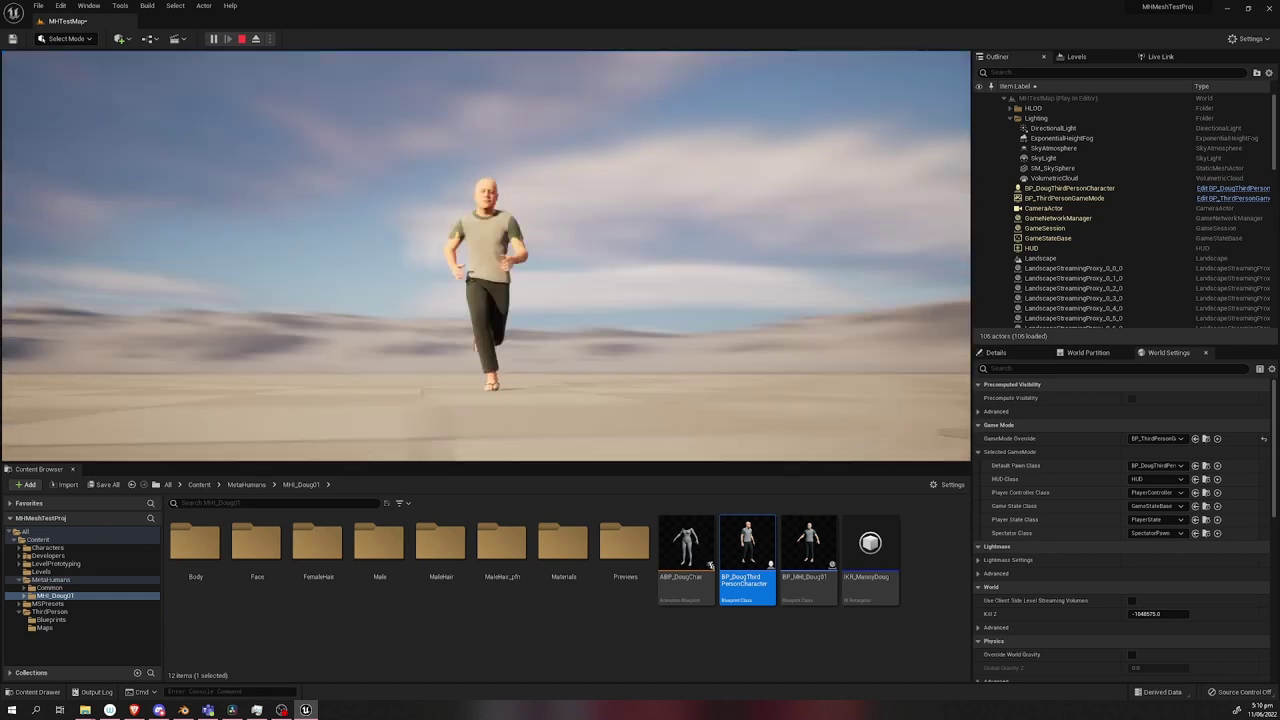
{"action": "key", "text": "w"}
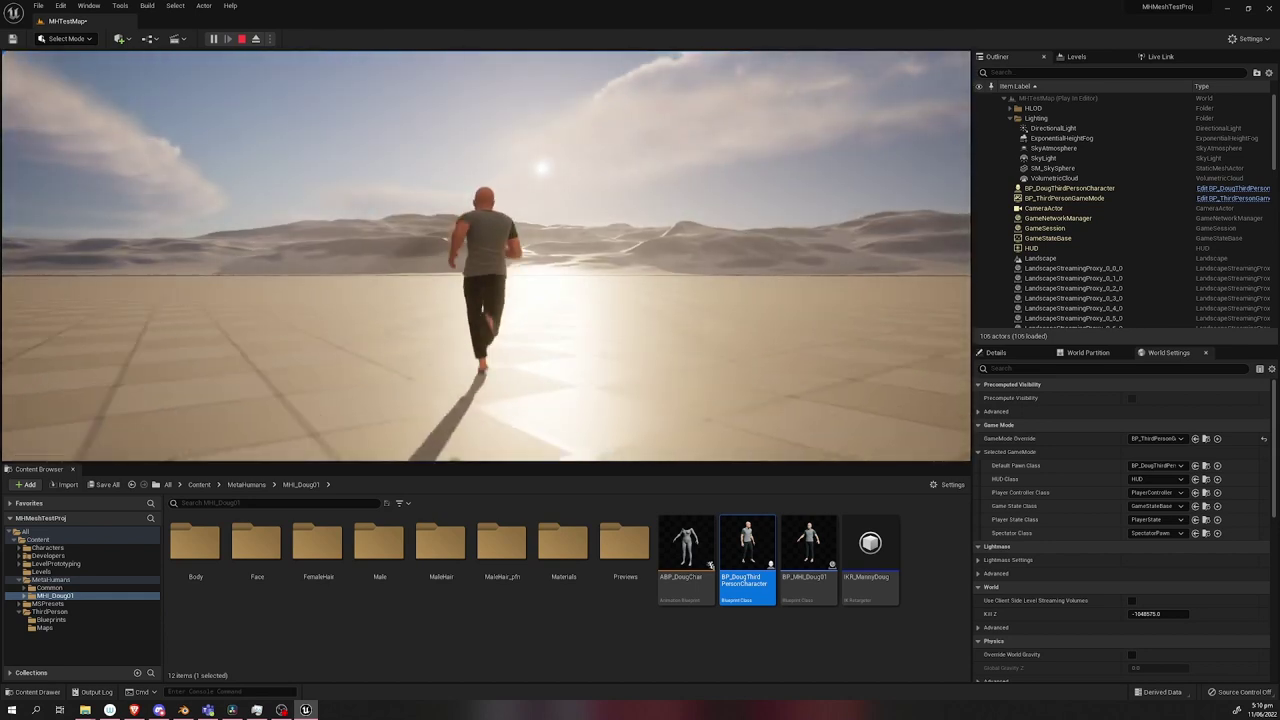
{"action": "key", "text": "space"}
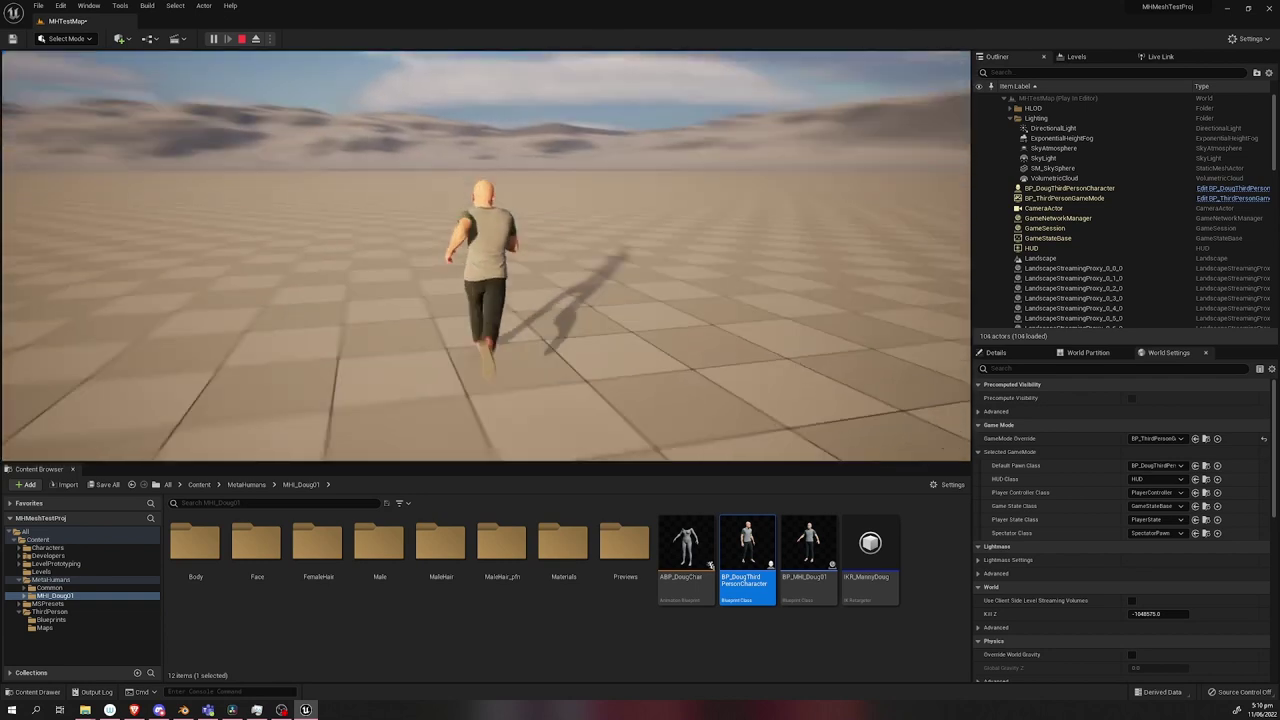
{"action": "key", "text": "space"}
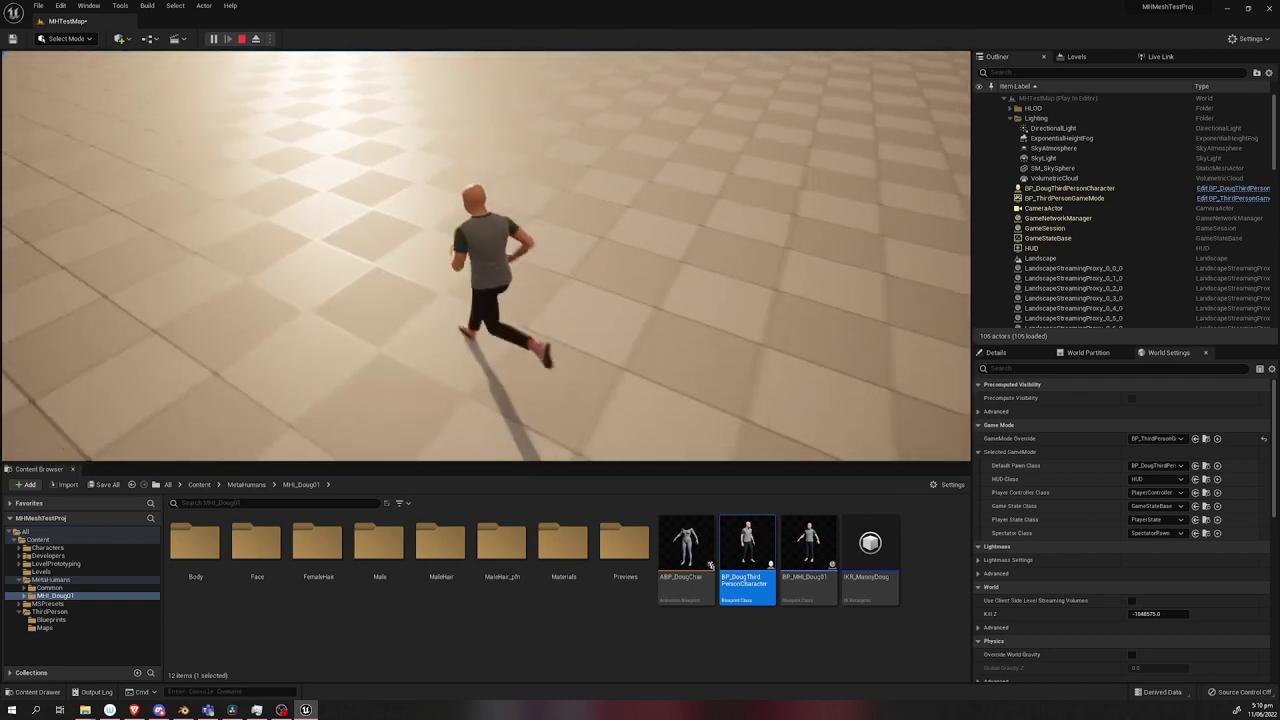
{"action": "key", "text": "d"}
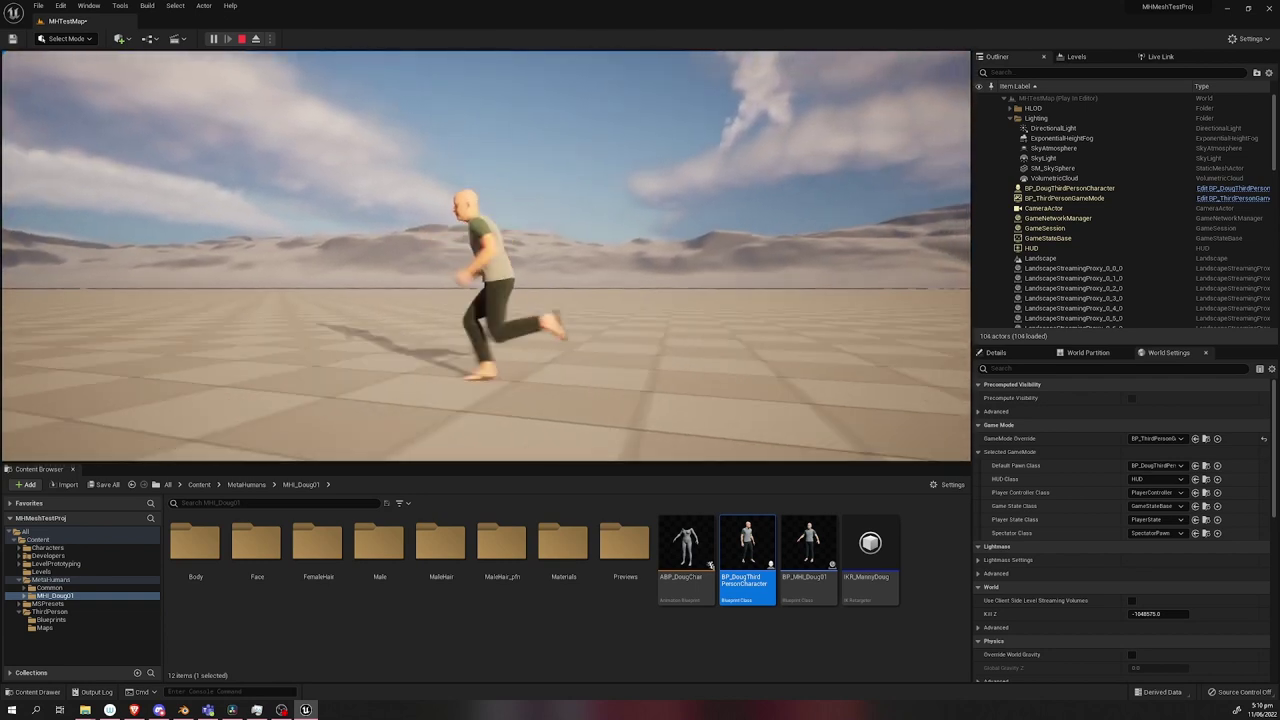